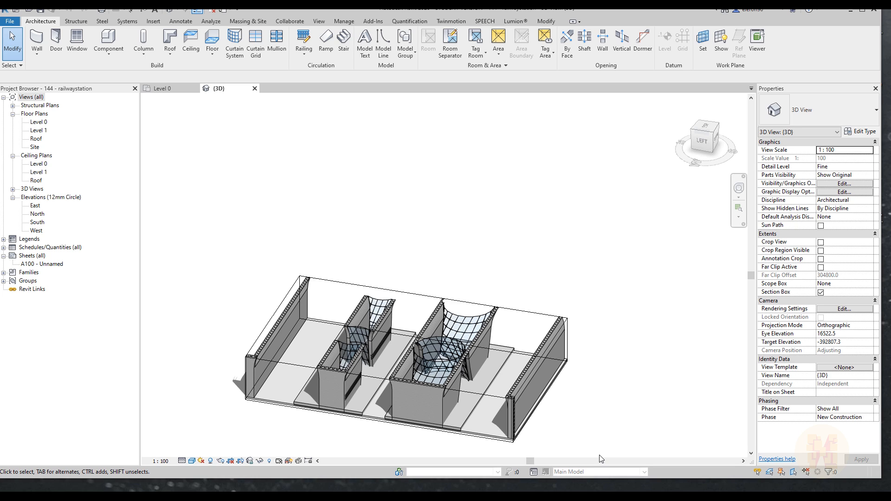
Turn off the section box in the 3D view of the railway station.
scroll(391, 322, up, 5)
shift+middle_drag(351, 328, 304, 274)
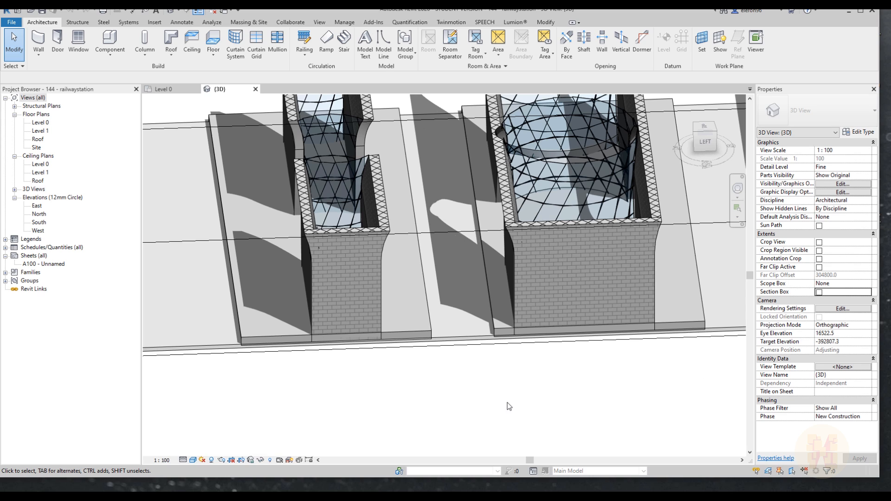
scroll(509, 407, down, 8)
shift+middle_drag(507, 404, 550, 299)
scroll(392, 277, up, 2)
middle_drag(480, 376, 550, 251)
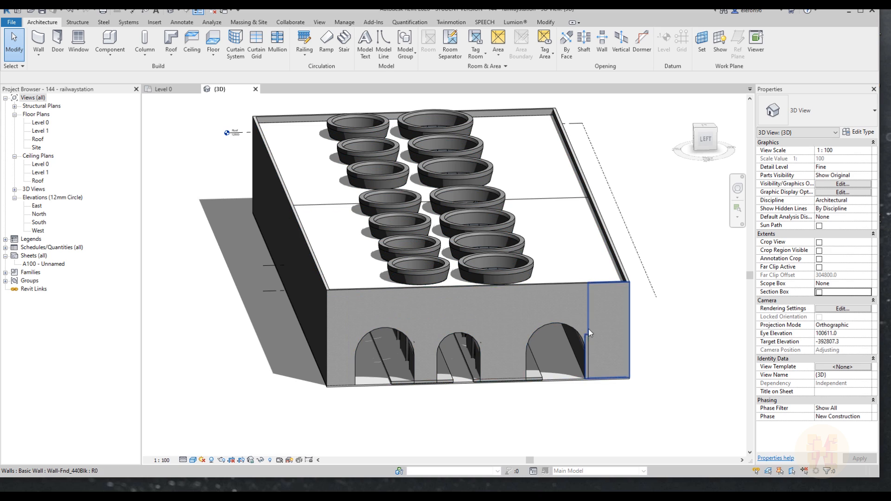
middle_drag(509, 279, 439, 243)
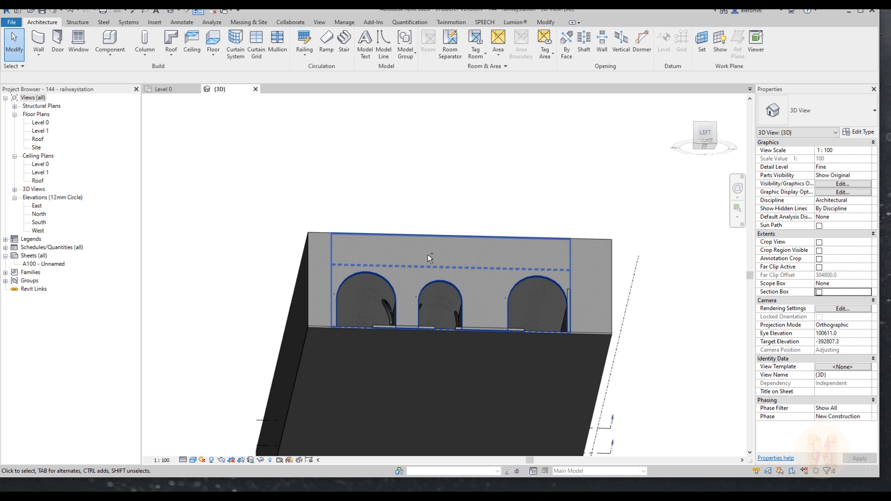
Inspect the existing horizontal reveals on the inner wall behind the arch by selecting the uppermost one.
shift+middle_drag(458, 277, 470, 325)
scroll(391, 393, up, 8)
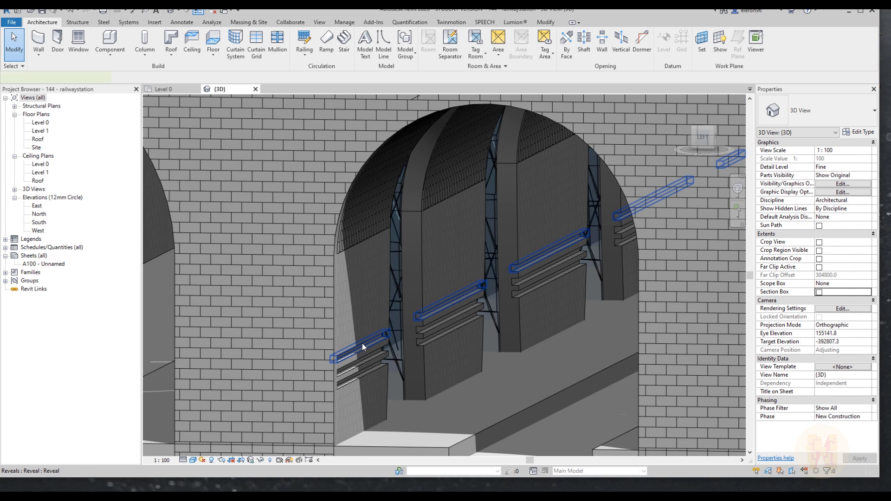
click(363, 344)
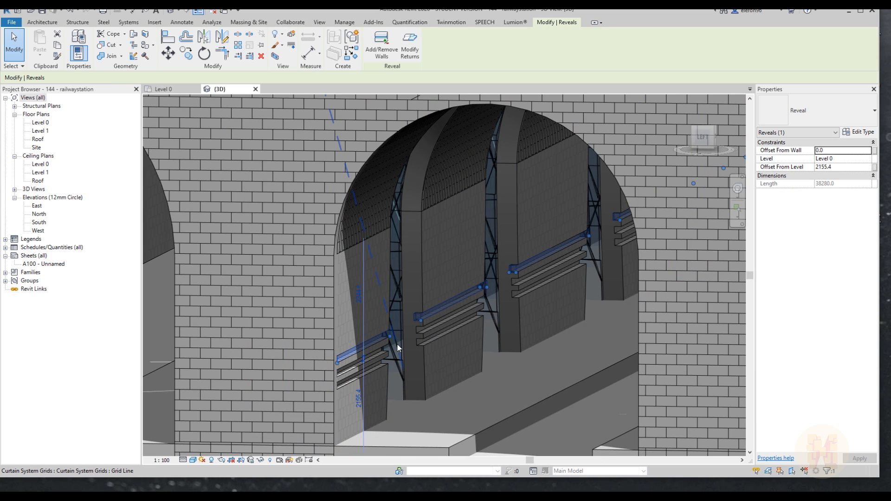
key(Escape)
Crop the 3D view around the two long curved block walls visible through the two smaller arches using Selection Box.
scroll(346, 355, down, 8)
shift+middle_drag(347, 356, 506, 395)
middle_drag(511, 391, 390, 380)
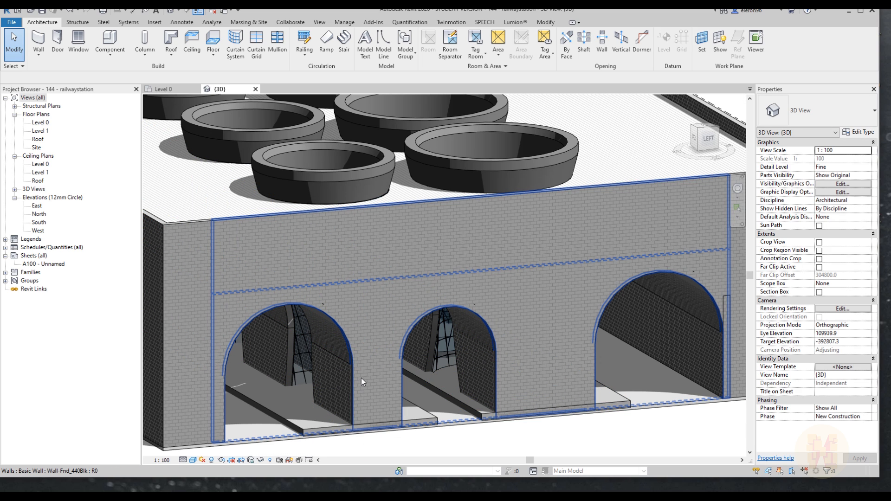
click(341, 374)
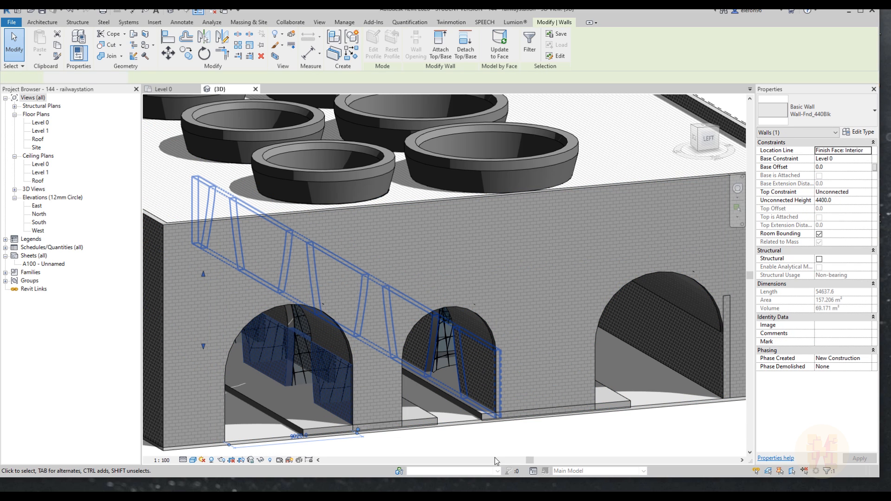
ctrl+click(472, 369)
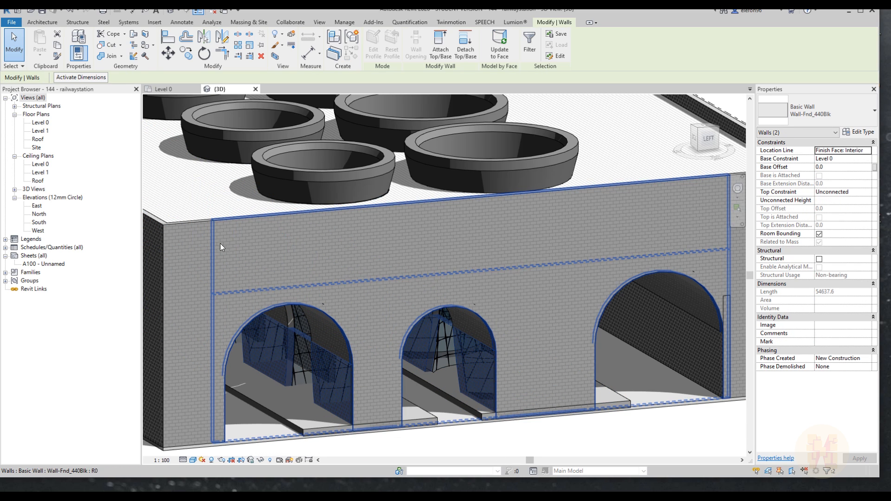
click(276, 57)
shift+middle_drag(418, 367, 478, 373)
click(521, 408)
Extend the long side of the section box outward, away from the double row of wall segments.
shift+middle_drag(506, 400, 329, 357)
scroll(334, 357, up, 5)
click(380, 342)
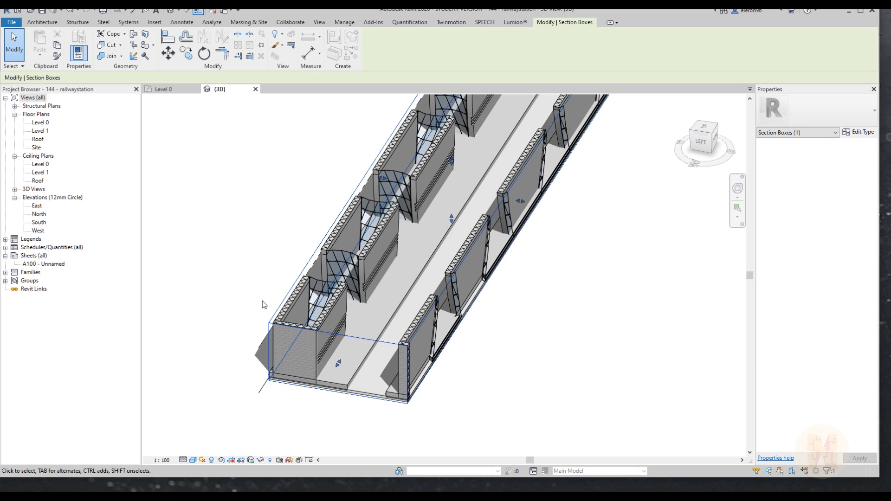
drag(385, 179, 354, 173)
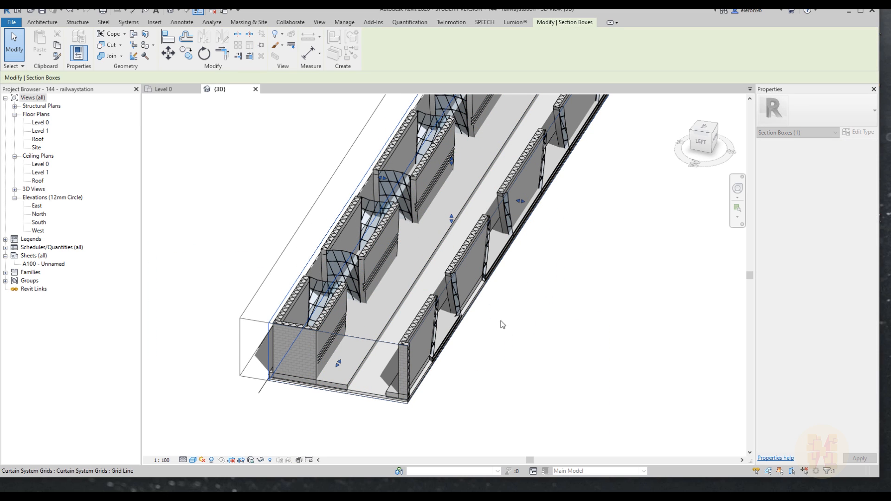
click(555, 338)
Place a horizontal wall reveal along the lower part of the dark outer face of the segmented block wall.
shift+middle_drag(240, 335, 507, 304)
middle_drag(507, 304, 574, 294)
shift+middle_drag(574, 294, 616, 254)
scroll(363, 270, up, 5)
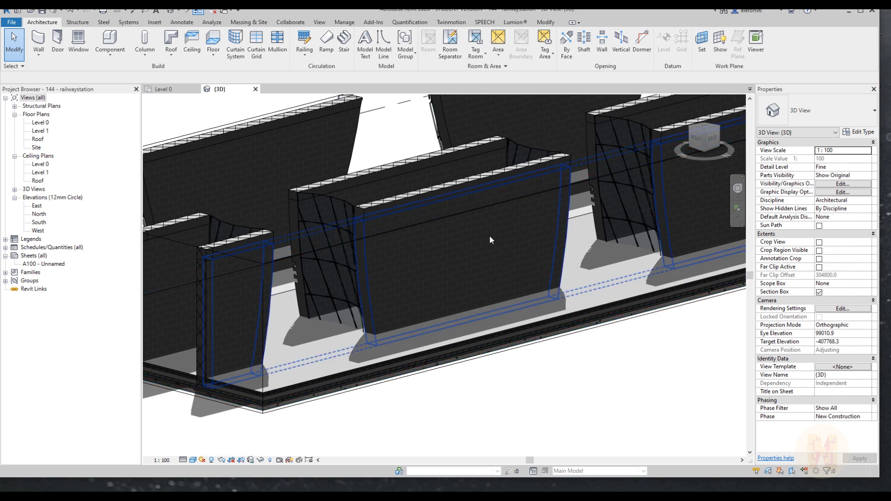
scroll(489, 239, down, 6)
shift+middle_drag(641, 302, 445, 292)
middle_drag(564, 296, 471, 298)
scroll(548, 269, up, 4)
middle_drag(536, 306, 544, 325)
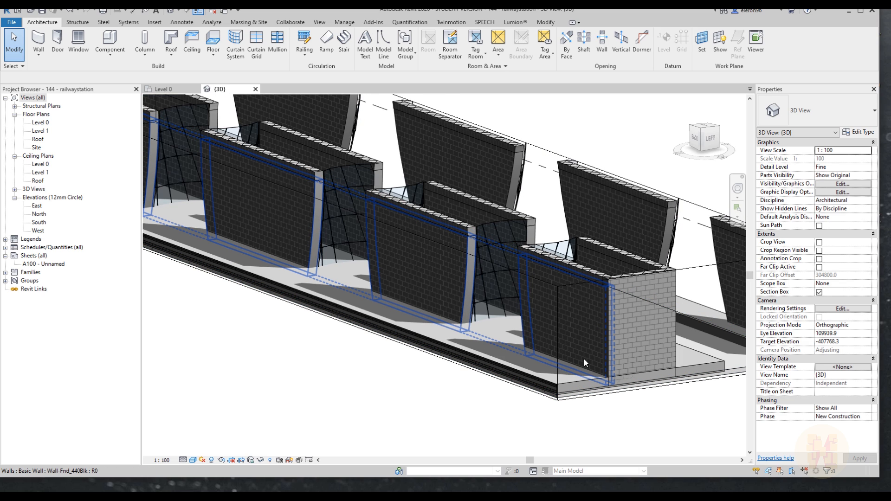
scroll(589, 347, up, 3)
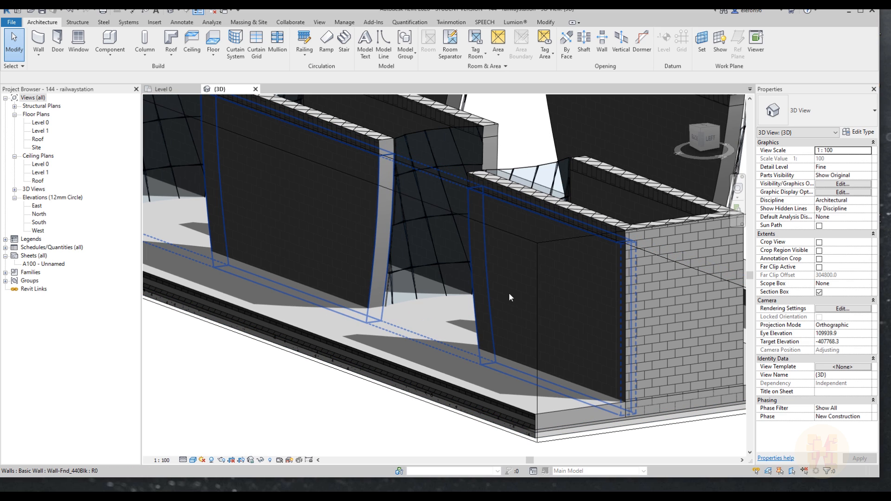
click(38, 55)
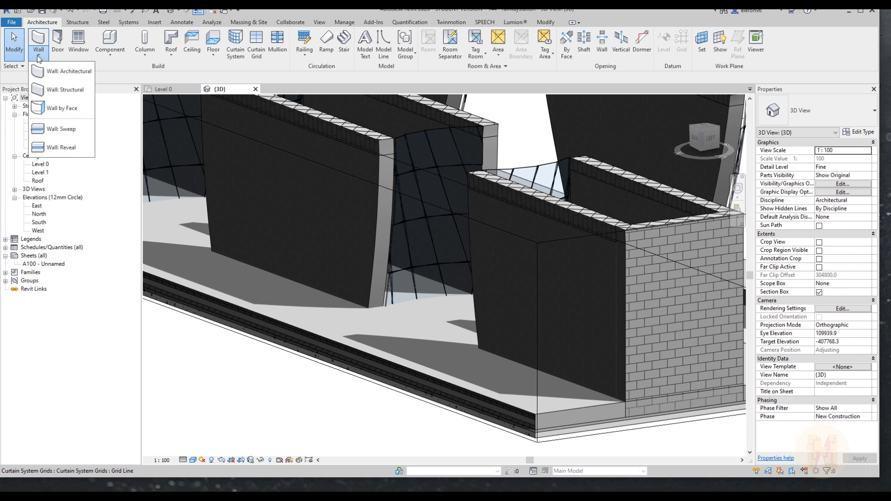
click(68, 148)
scroll(610, 375, up, 3)
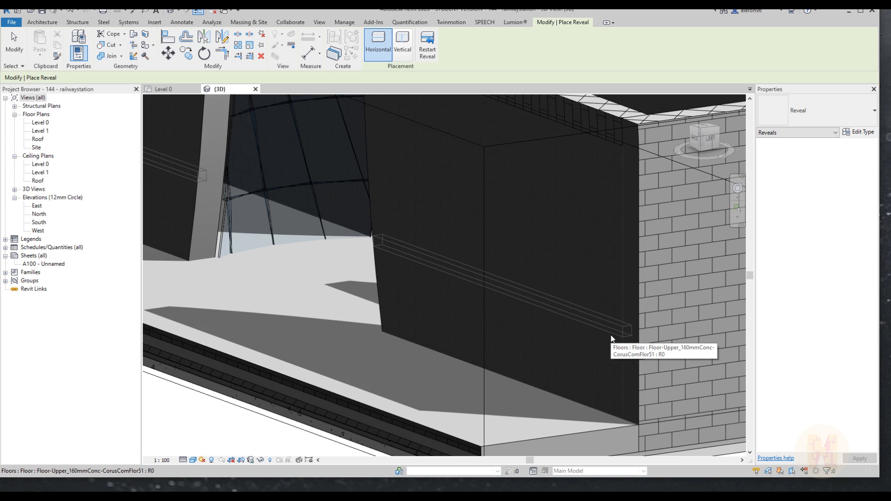
shift+middle_drag(609, 323, 498, 273)
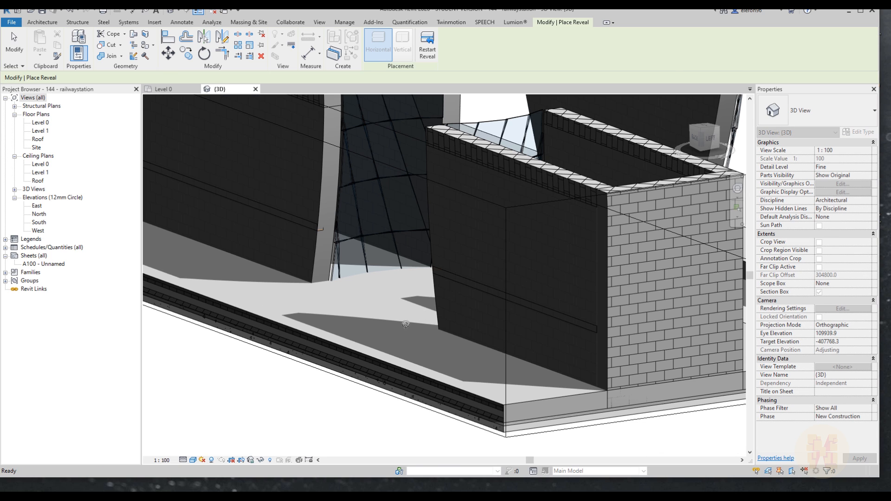
key(Escape)
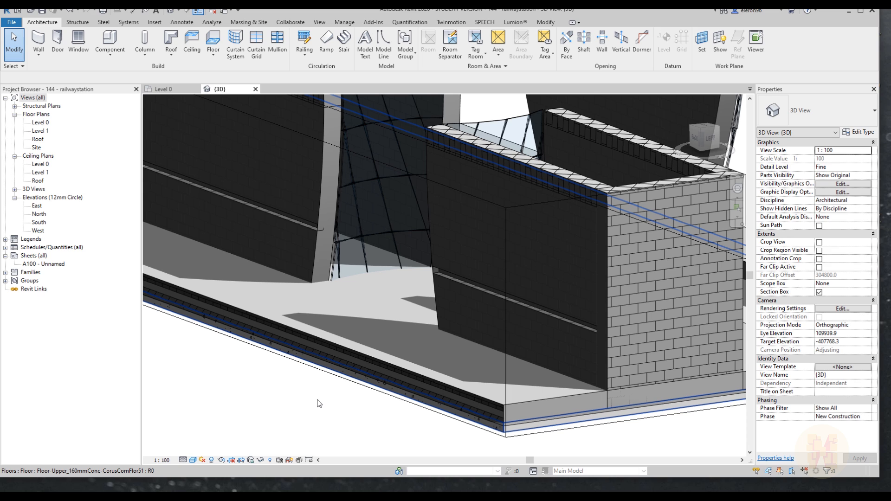
Stretch the ends of the new reveal past the wall edges on both sides of the first curtain-glazed opening.
click(347, 371)
shift+middle_drag(395, 288, 425, 306)
scroll(551, 283, up, 2)
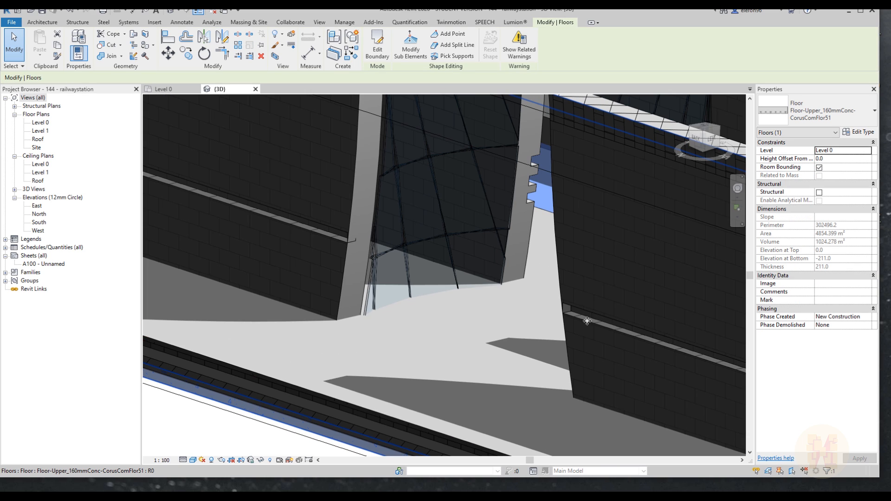
key(Escape)
scroll(484, 290, down, 5)
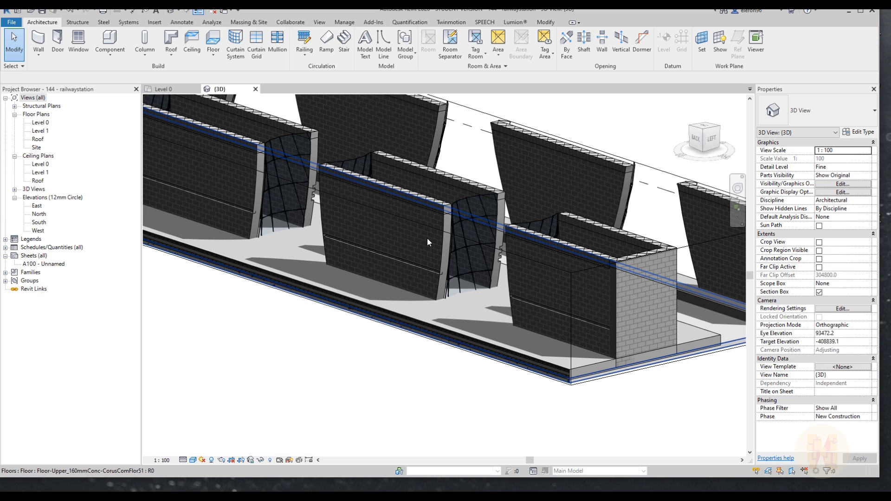
scroll(499, 300, up, 5)
scroll(519, 320, up, 3)
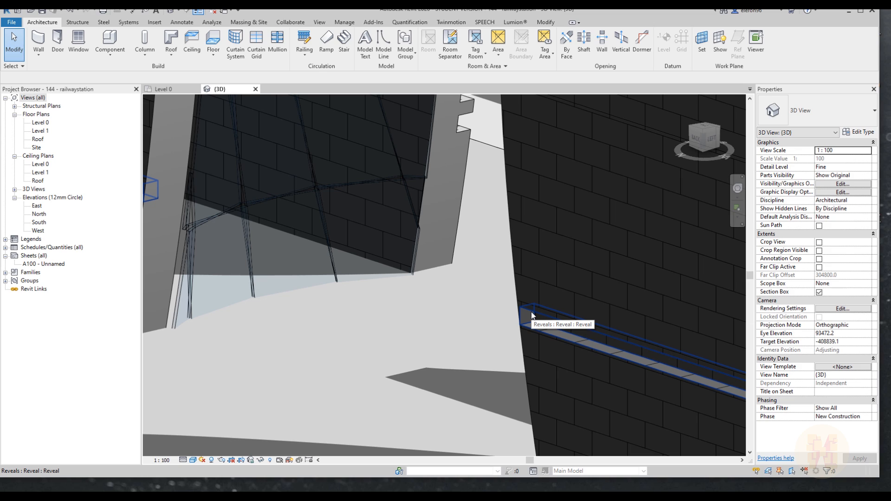
click(531, 312)
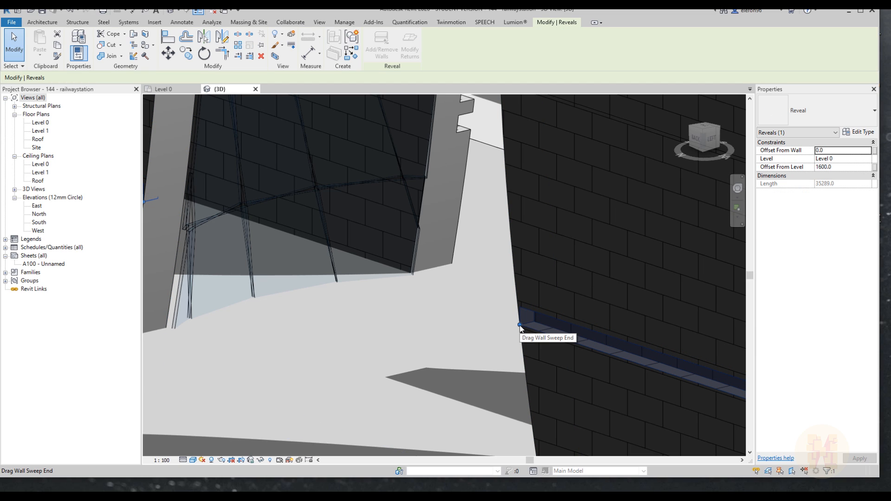
drag(520, 327, 487, 313)
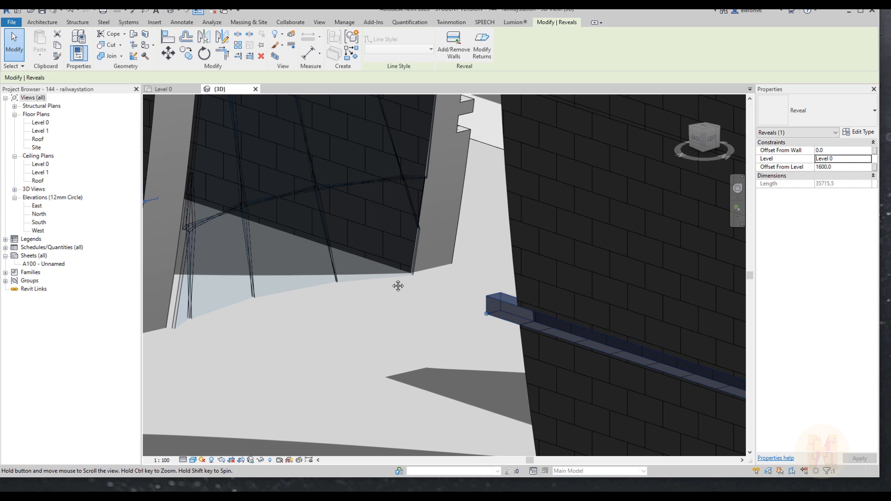
middle_drag(396, 285, 568, 324)
drag(316, 241, 344, 256)
click(402, 314)
Stretch the reveal ends past the curved wall edges at the following openings along the row of wall segments.
scroll(494, 346, down, 5)
scroll(581, 367, up, 3)
scroll(581, 366, down, 3)
scroll(486, 310, up, 3)
scroll(557, 333, up, 1)
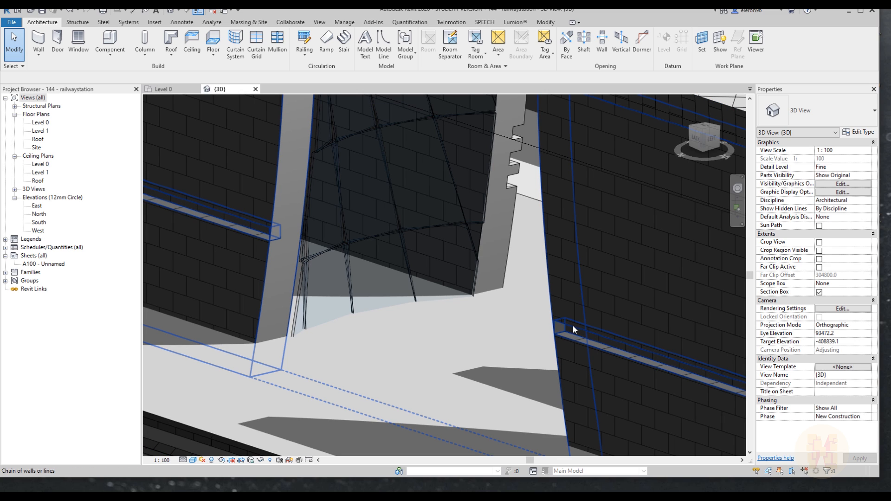
click(572, 327)
drag(556, 335, 290, 258)
middle_drag(288, 253, 479, 328)
drag(520, 305, 500, 310)
drag(236, 224, 284, 240)
middle_drag(266, 266, 511, 340)
middle_drag(264, 231, 453, 307)
drag(450, 307, 410, 296)
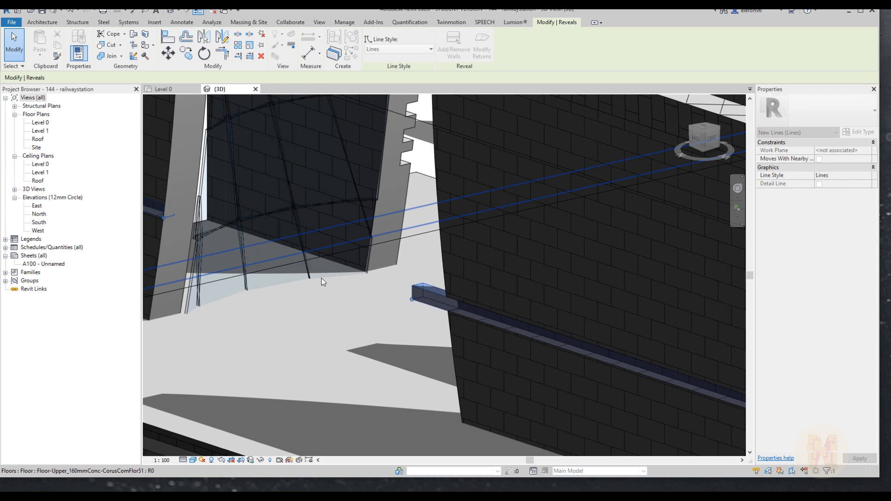
middle_drag(182, 254, 348, 282)
drag(328, 246, 389, 267)
scroll(385, 317, down, 3)
Stretch the reveal on the last visible wall segment beyond that segment's cut end.
middle_drag(384, 317, 556, 346)
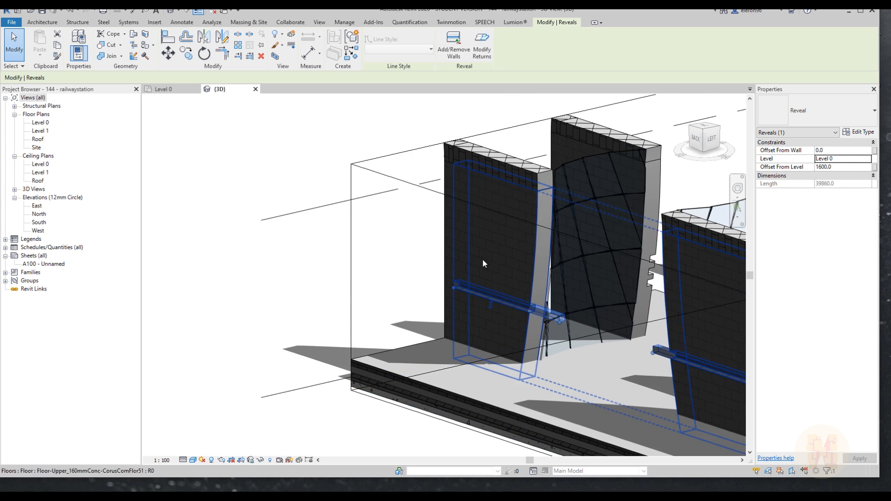
scroll(440, 266, up, 5)
drag(472, 315, 352, 334)
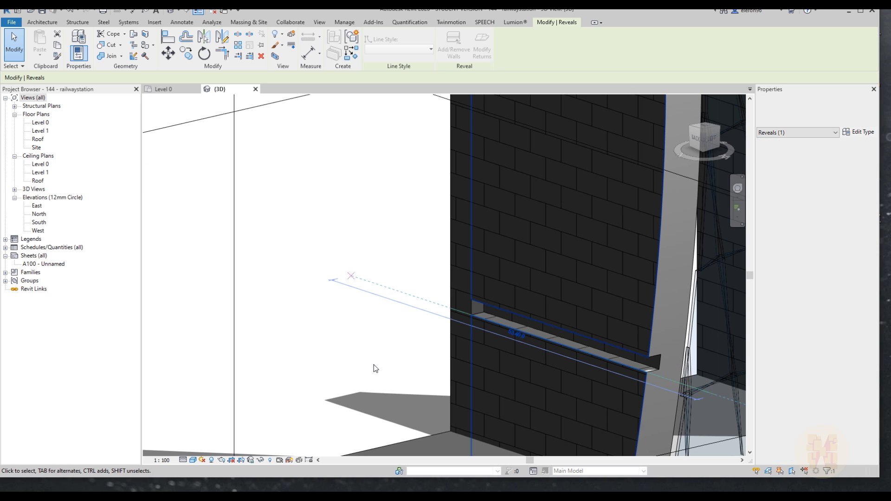
scroll(427, 340, down, 6)
scroll(458, 354, down, 5)
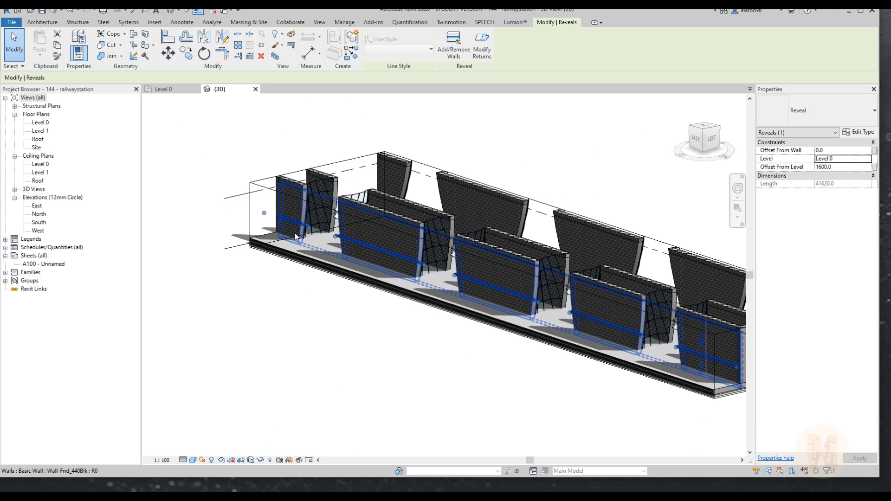
shift+middle_drag(465, 360, 422, 357)
click(385, 356)
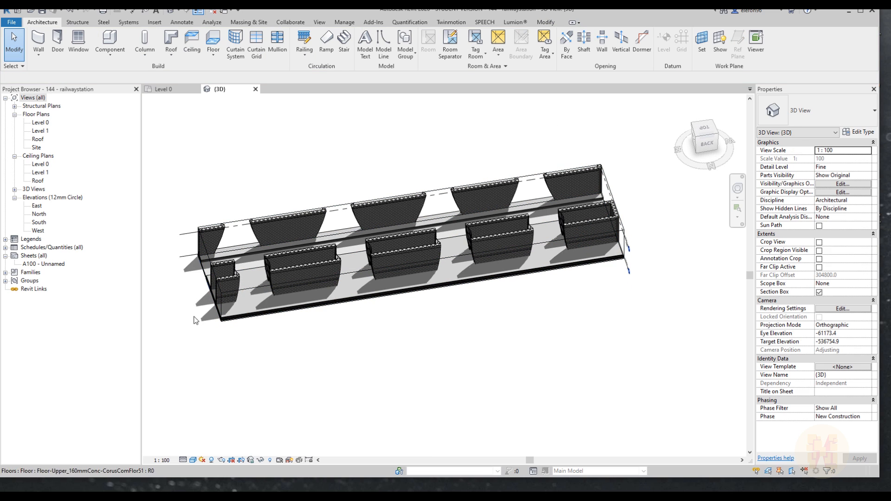
Examine the reveal along the outer side of the wall to find where it stops short.
click(248, 287)
middle_drag(248, 286, 407, 264)
drag(408, 263, 214, 328)
middle_drag(180, 286, 331, 279)
drag(335, 285, 336, 402)
drag(236, 301, 215, 376)
middle_drag(216, 375, 423, 301)
drag(424, 300, 309, 290)
middle_drag(499, 332, 260, 350)
shift+middle_drag(501, 316, 428, 204)
scroll(485, 202, up, 3)
key(Escape)
scroll(430, 277, up, 5)
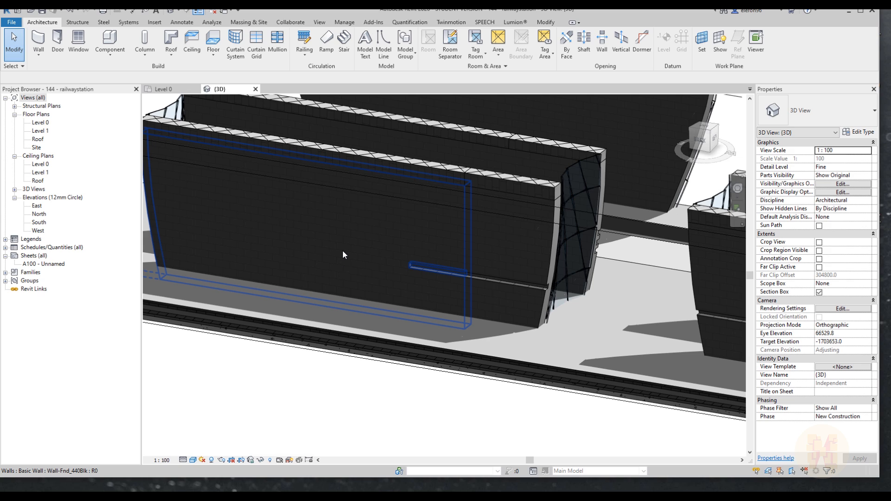
Stretch the end of the reveal that stops mid-wall across the remaining segments to beyond the wall's far end.
click(506, 279)
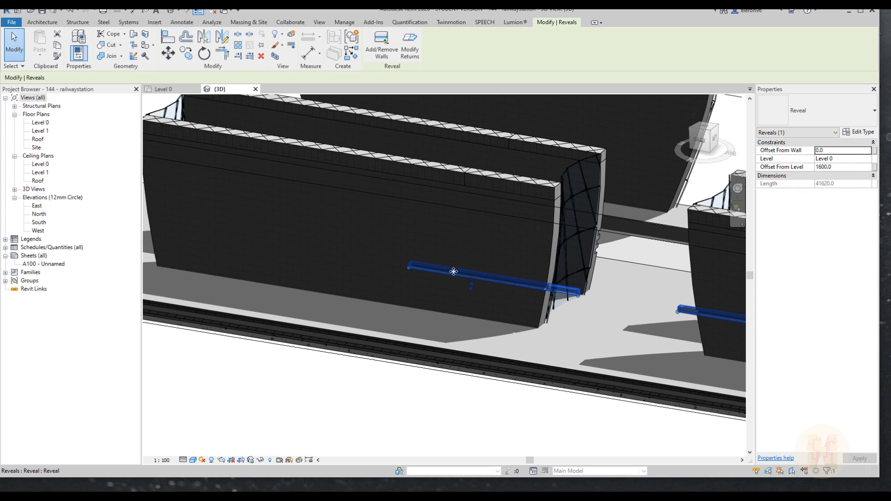
scroll(454, 272, down, 3)
scroll(509, 321, down, 1)
middle_drag(325, 305, 606, 328)
scroll(511, 321, down, 1)
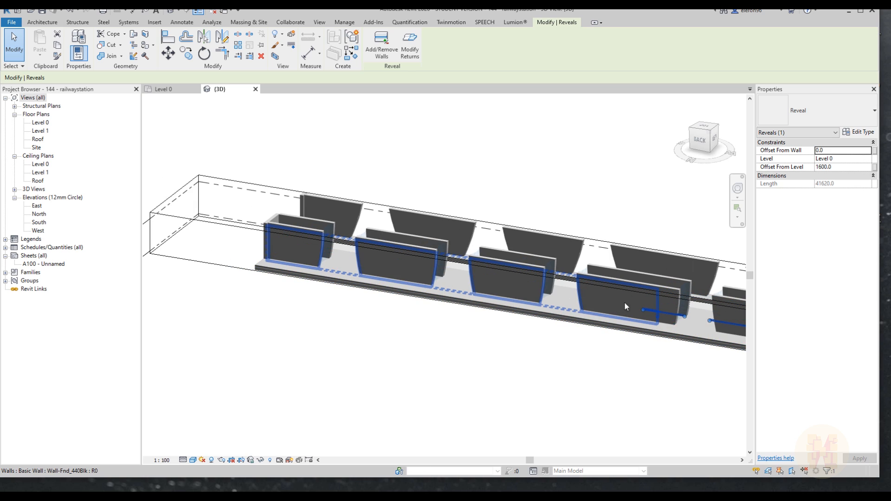
click(641, 308)
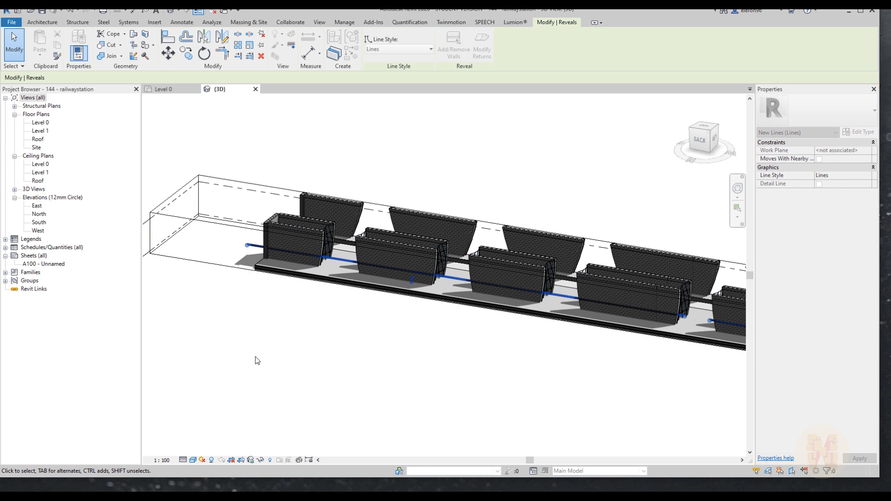
click(257, 360)
scroll(277, 244, up, 5)
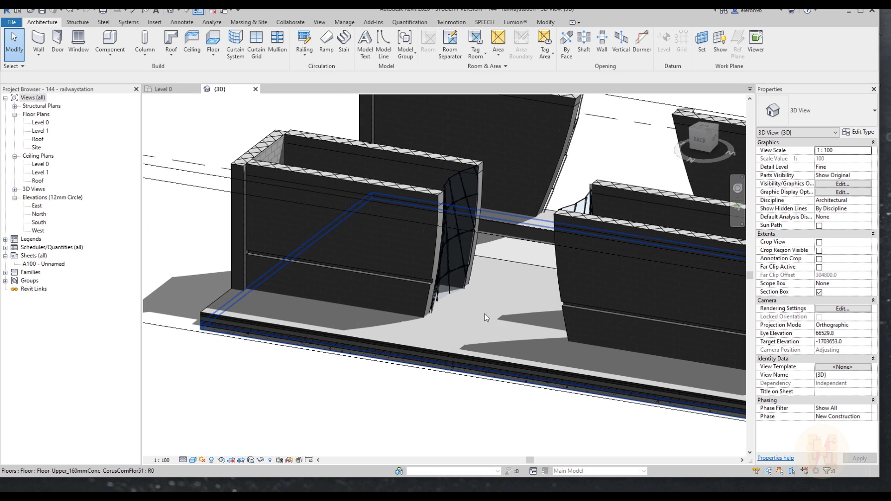
middle_drag(533, 334, 381, 304)
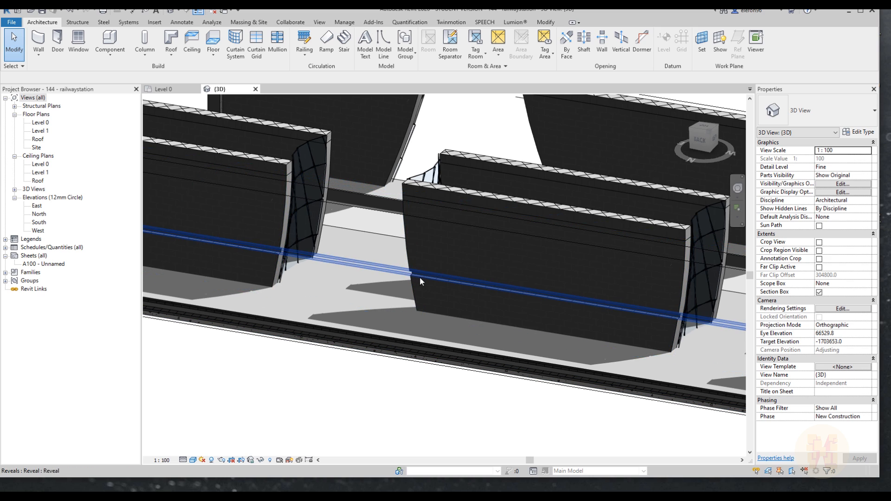
middle_drag(608, 333, 325, 290)
middle_drag(594, 327, 315, 274)
scroll(315, 273, down, 10)
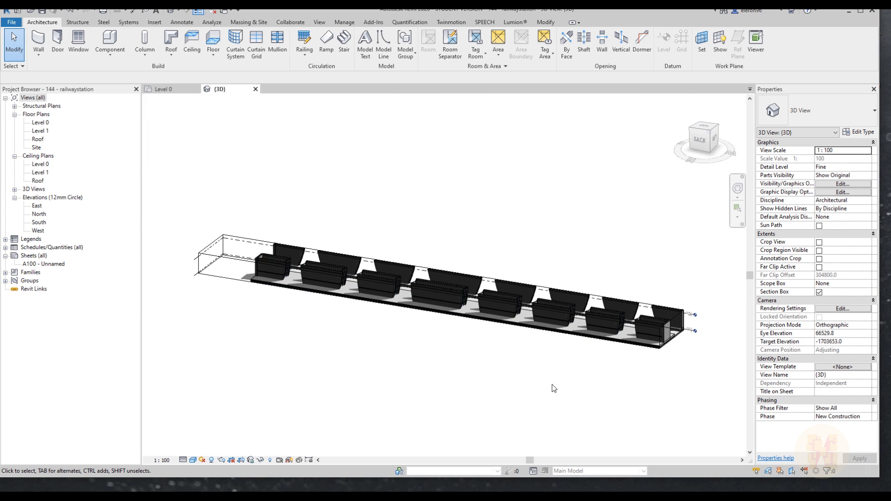
Place a second horizontal reveal below the existing one on the end wall segment's outer face, about 1200 mm above Level 0.
middle_drag(661, 393, 467, 378)
scroll(455, 322, up, 6)
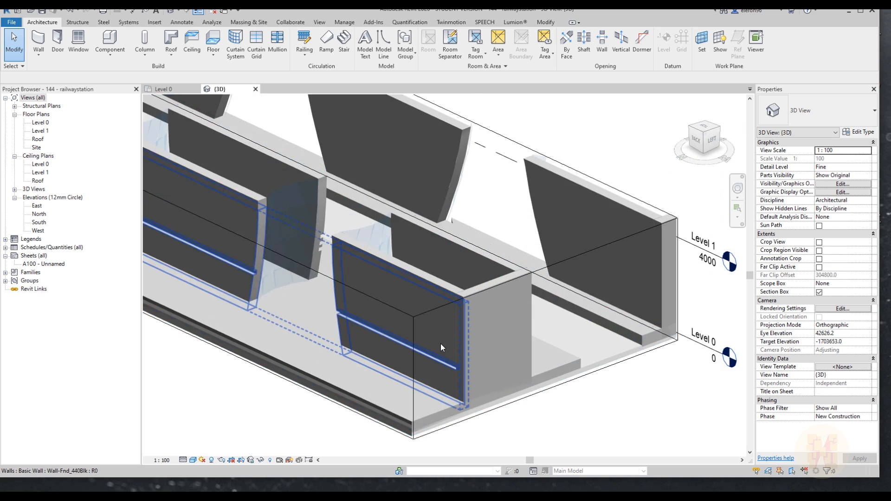
scroll(441, 346, up, 4)
scroll(382, 384, up, 5)
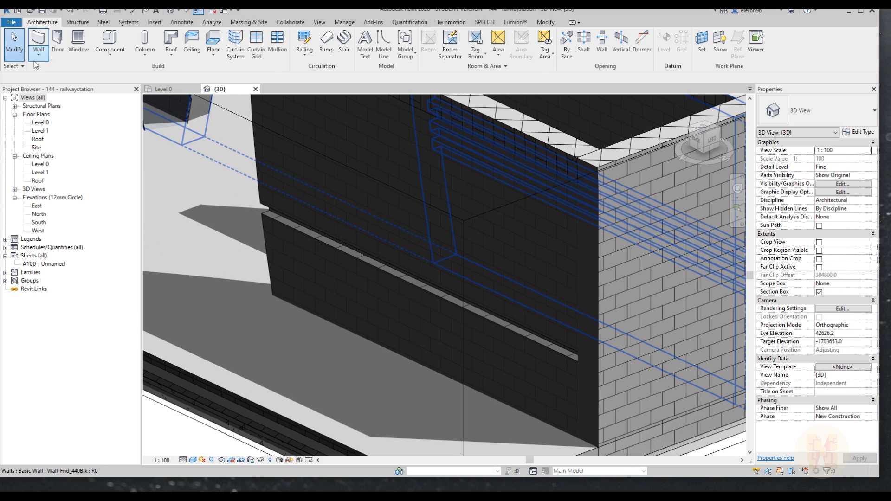
click(38, 54)
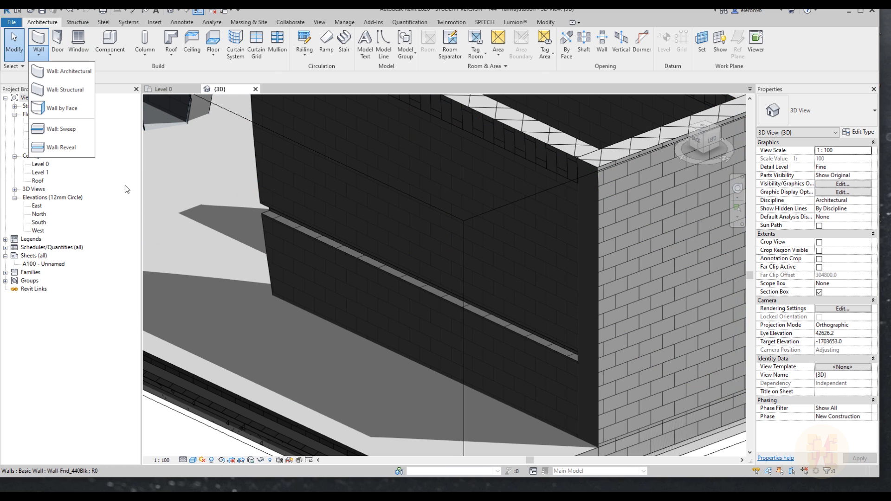
click(64, 147)
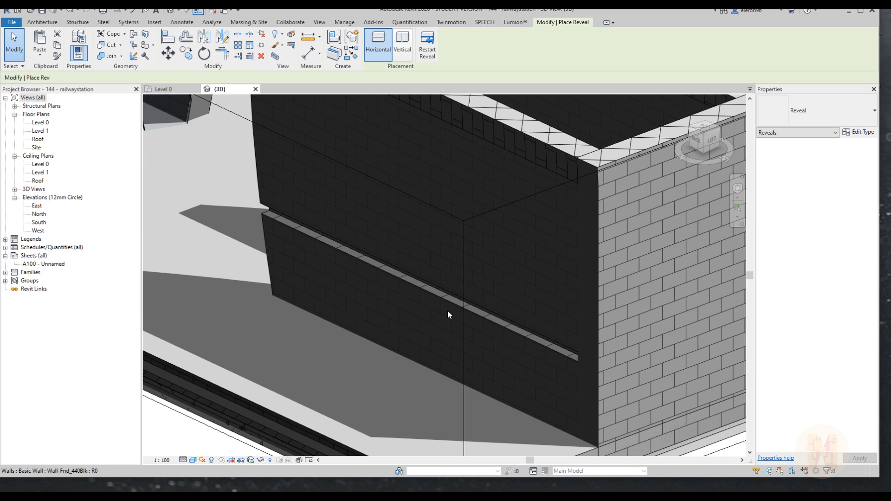
click(462, 334)
key(Escape)
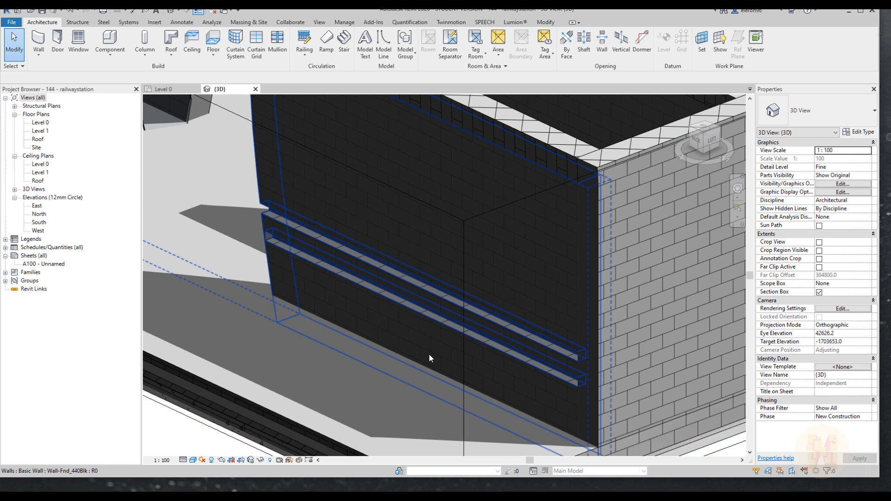
Place a third horizontal reveal below the other two on the same wall face, about 800 mm above Level 0.
scroll(327, 343, down, 5)
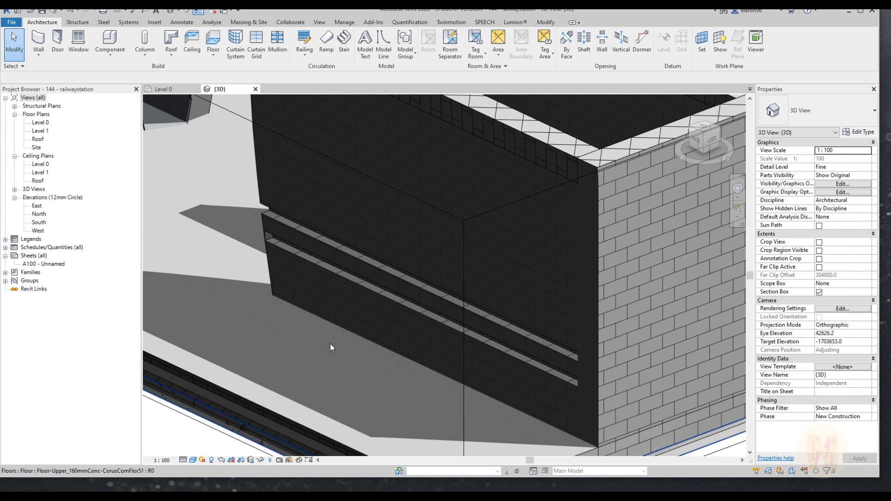
scroll(330, 342, up, 6)
scroll(335, 302, up, 1)
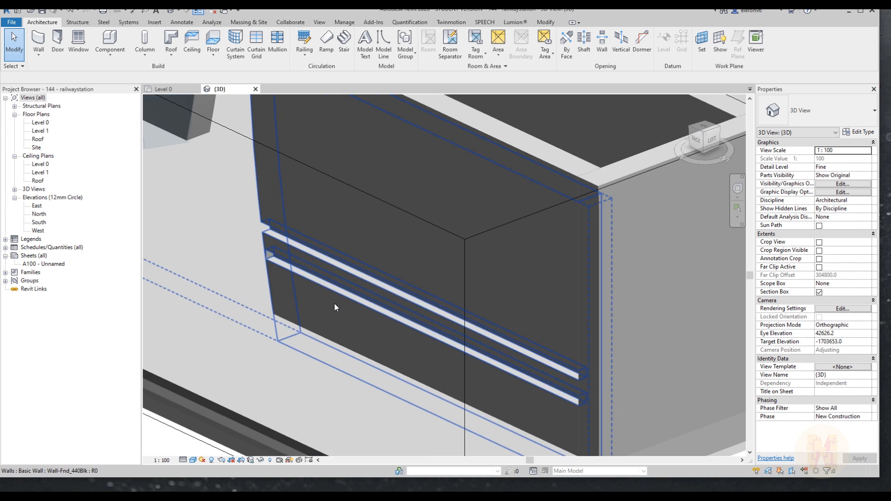
click(38, 57)
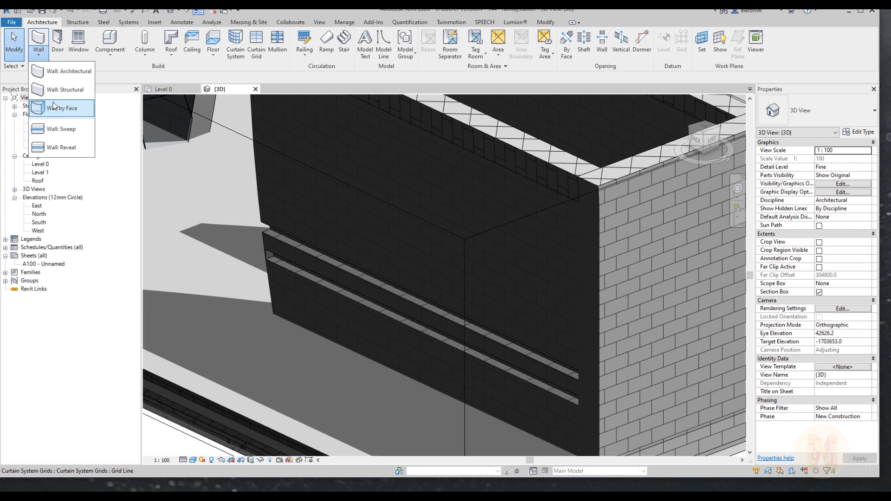
click(59, 148)
click(368, 335)
key(Escape)
key(Escape)
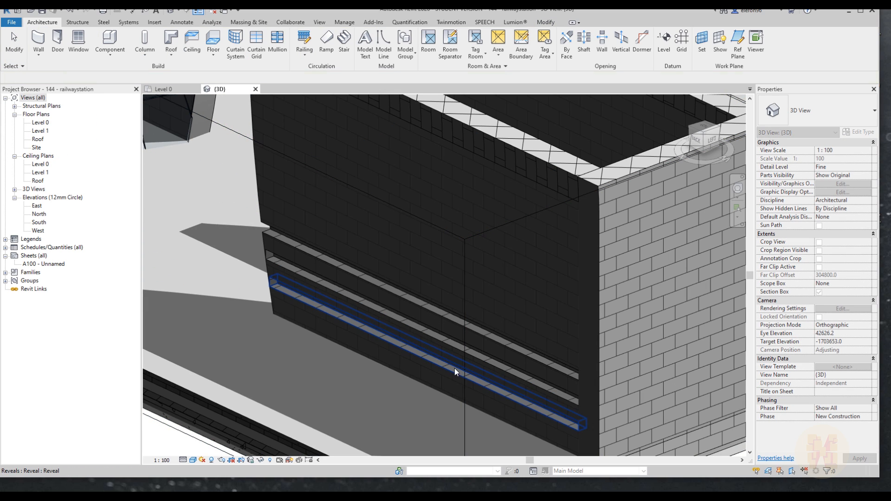
Stretch the lowest reveal's ends past the curved wall edges on both sides of the opening beside the end wall segment.
scroll(332, 301, down, 5)
scroll(493, 283, up, 6)
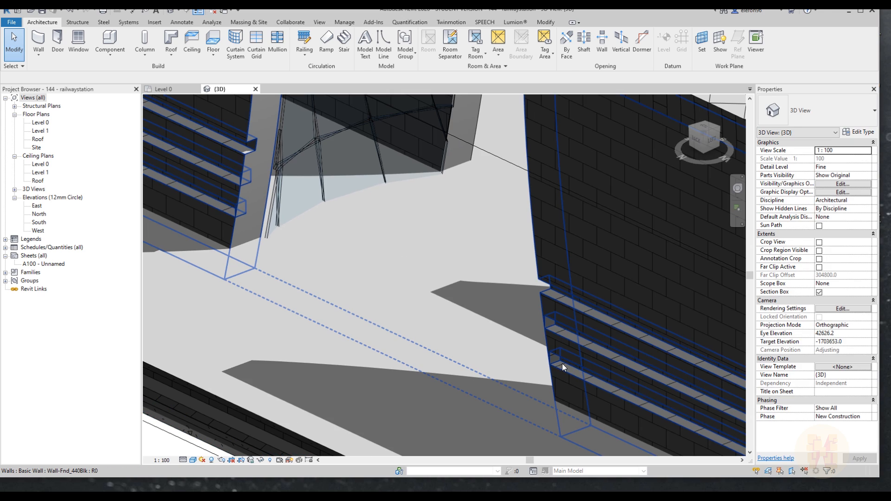
click(562, 364)
key(Escape)
click(552, 362)
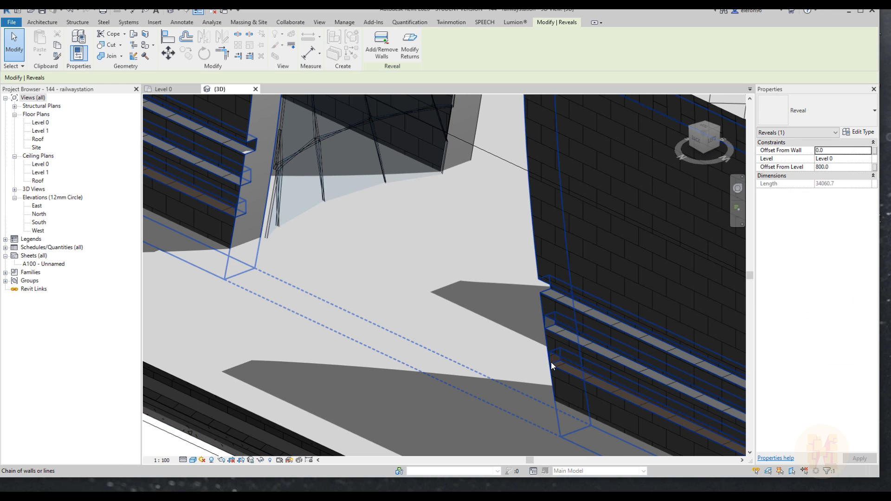
key(Escape)
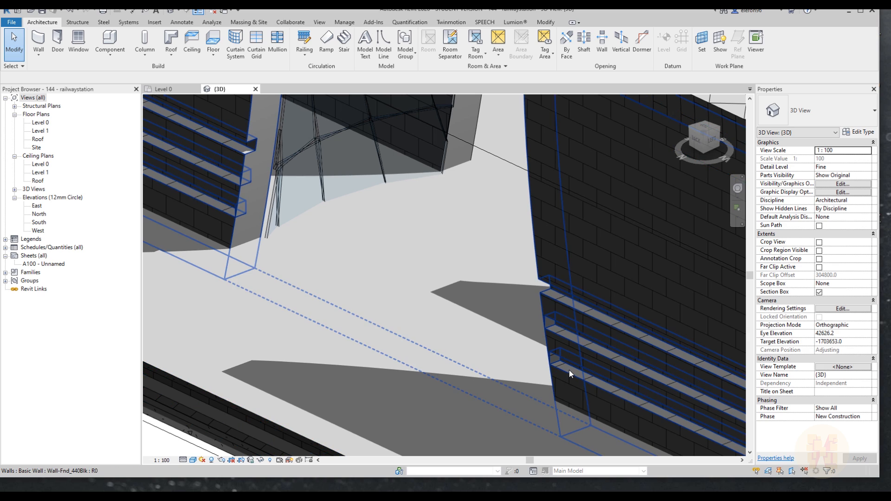
click(575, 364)
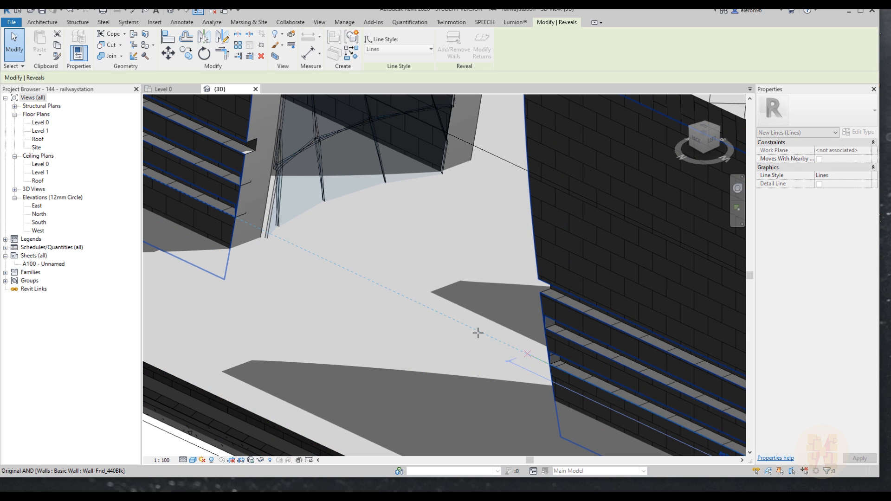
click(253, 228)
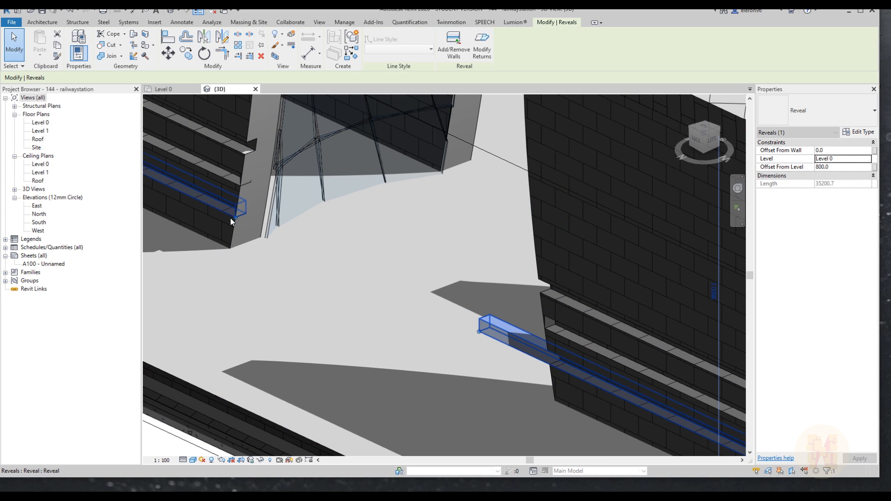
Stretch the middle reveal's ends past the curved wall edges on both sides of the same opening.
click(231, 171)
drag(241, 187, 272, 200)
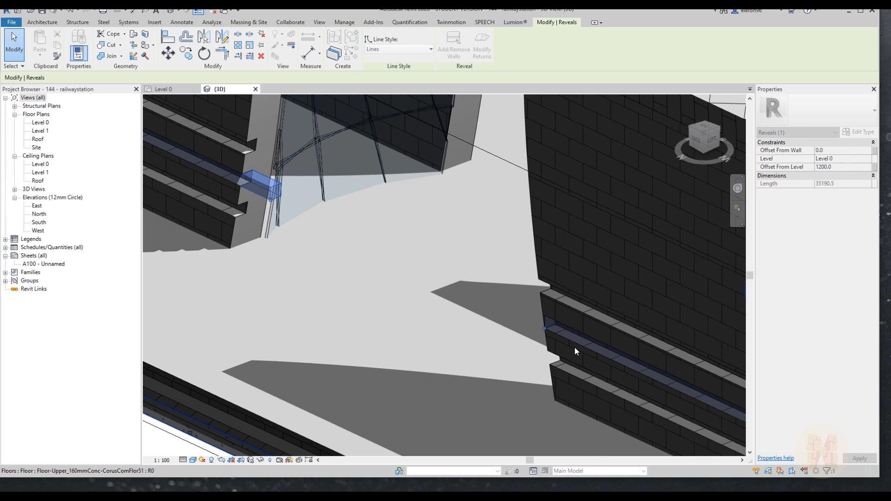
drag(544, 329, 505, 308)
Stretch the middle reveal's ends past the curved wall edges at the next opening along the wall.
scroll(505, 308, down, 5)
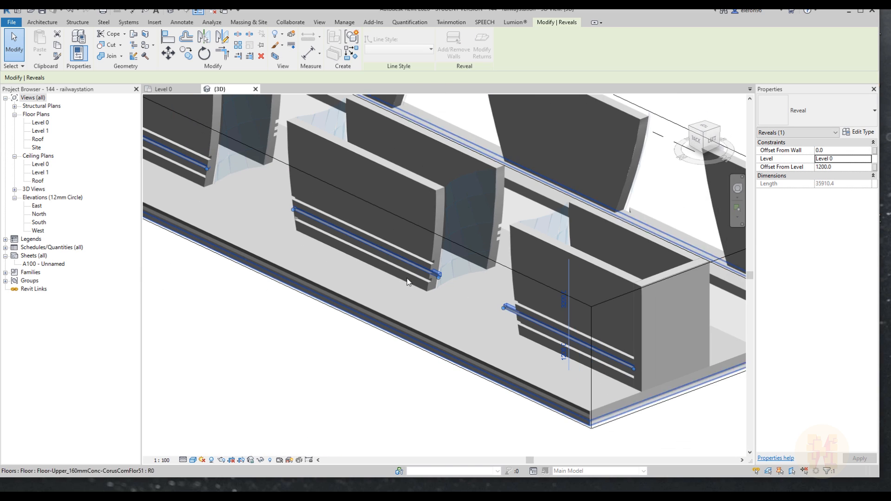
middle_drag(261, 188, 444, 261)
scroll(435, 257, up, 6)
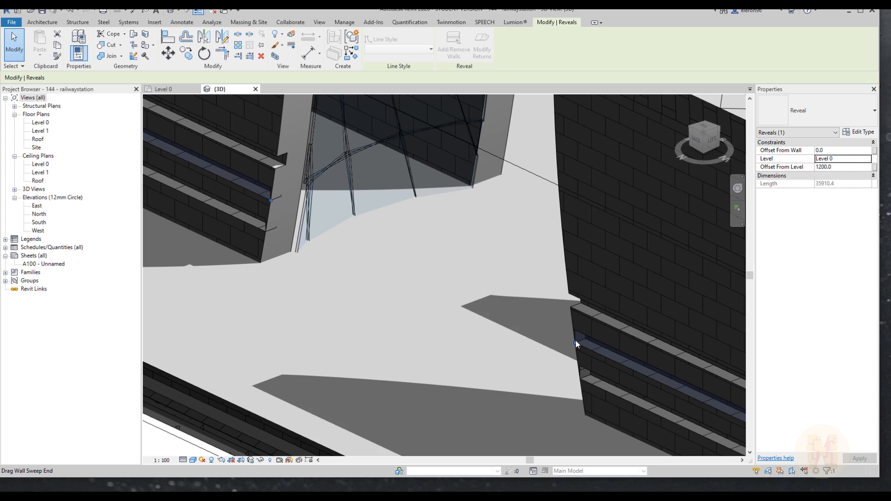
key(Escape)
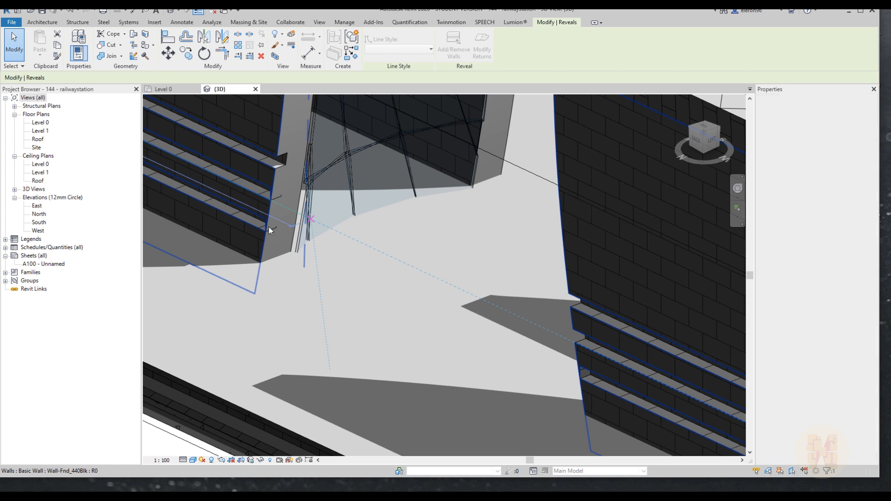
Stretch the lowest reveal past both curved wall edges at this second opening.
click(263, 216)
drag(266, 232, 284, 241)
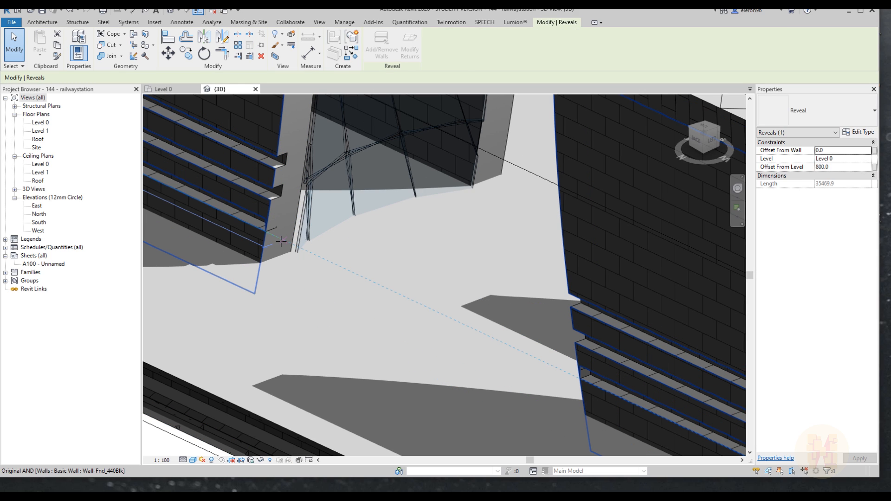
key(Escape)
click(609, 389)
key(Escape)
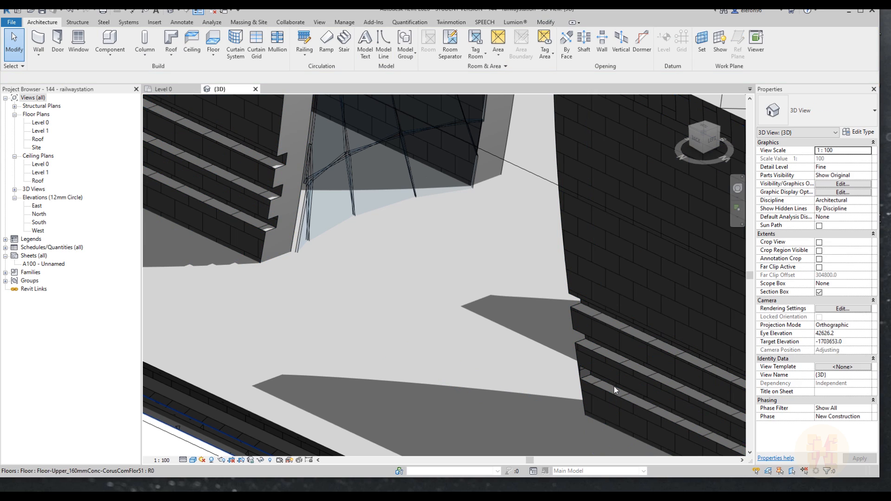
click(617, 387)
mouse_move(576, 380)
mouse_down()
mouse_move(577, 372)
mouse_move(562, 369)
mouse_up()
key(Escape)
Stretch both ends of the middle reveal beyond the cut wall edges at the third opening.
scroll(528, 331, down, 8)
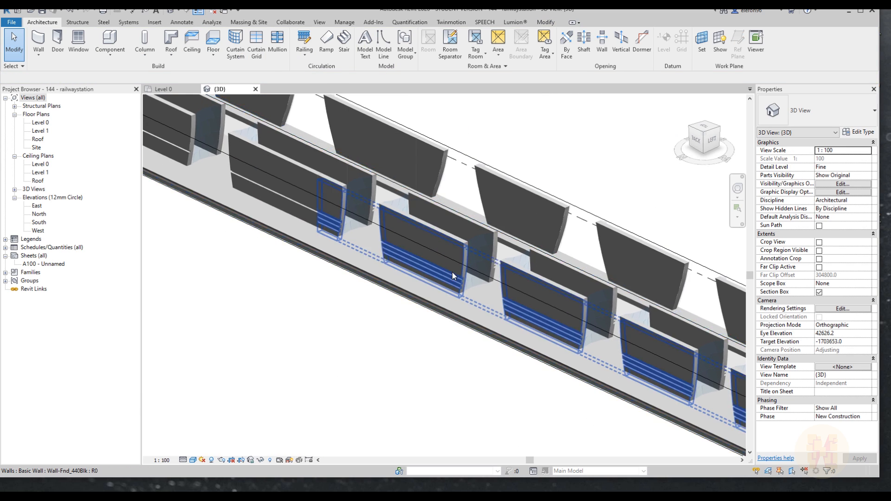
scroll(455, 275, up, 4)
scroll(430, 280, down, 2)
scroll(471, 314, up, 5)
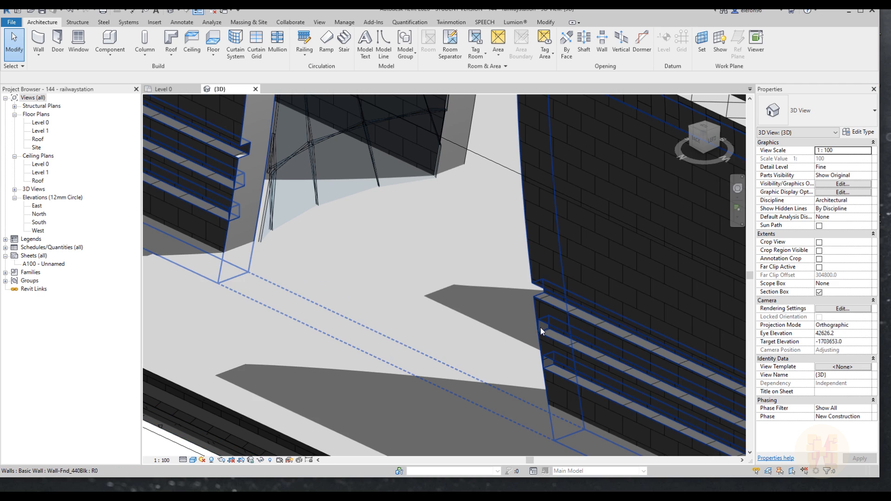
click(553, 326)
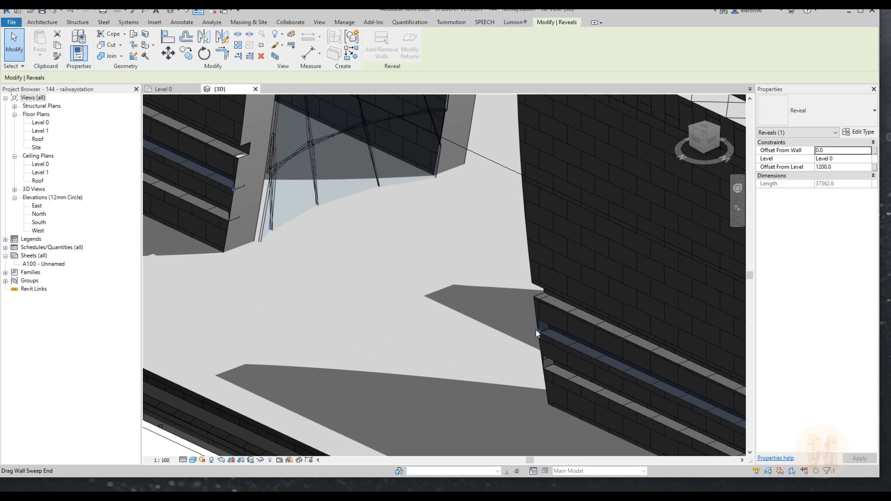
drag(537, 329, 507, 307)
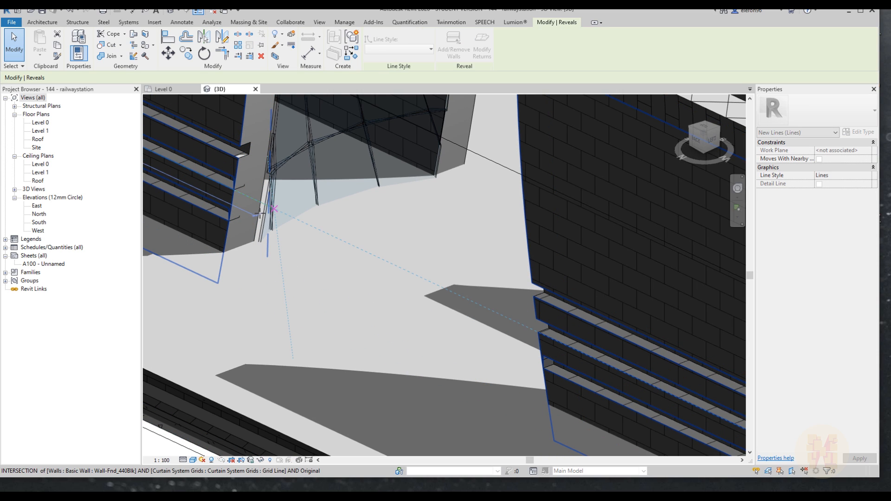
key(Escape)
Stretch both ends of the lowest reveal beyond the cut wall edges at the third opening.
click(225, 206)
drag(225, 218, 252, 235)
drag(545, 368, 519, 357)
Stretch the lowest reveal past the curved wall edges at the opening next to where the new reveals stop mid-wall.
scroll(519, 358, down, 3)
scroll(518, 357, down, 2)
middle_drag(519, 358, 585, 386)
scroll(575, 381, down, 2)
scroll(427, 288, up, 4)
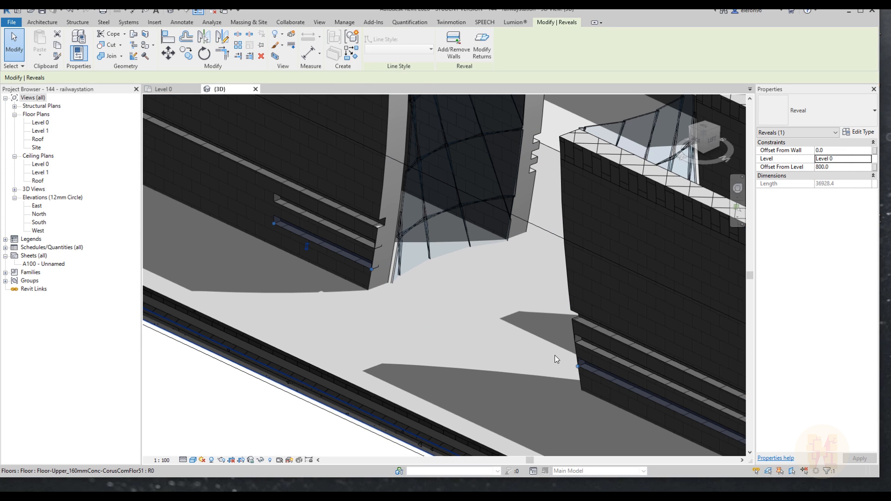
mouse_move(578, 365)
mouse_down()
mouse_move(531, 360)
mouse_move(563, 359)
mouse_up()
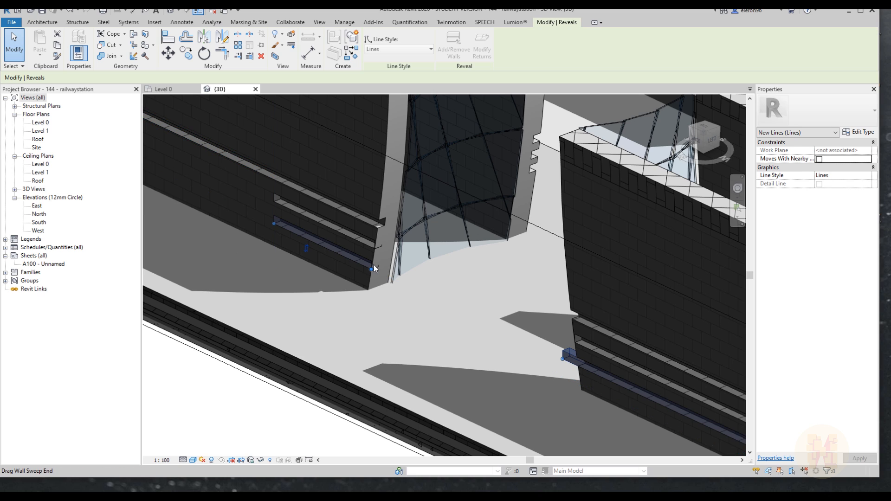
drag(384, 280, 391, 281)
Stretch the middle reveal's end past the curved wall edge at this fourth opening.
scroll(531, 294, up, 2)
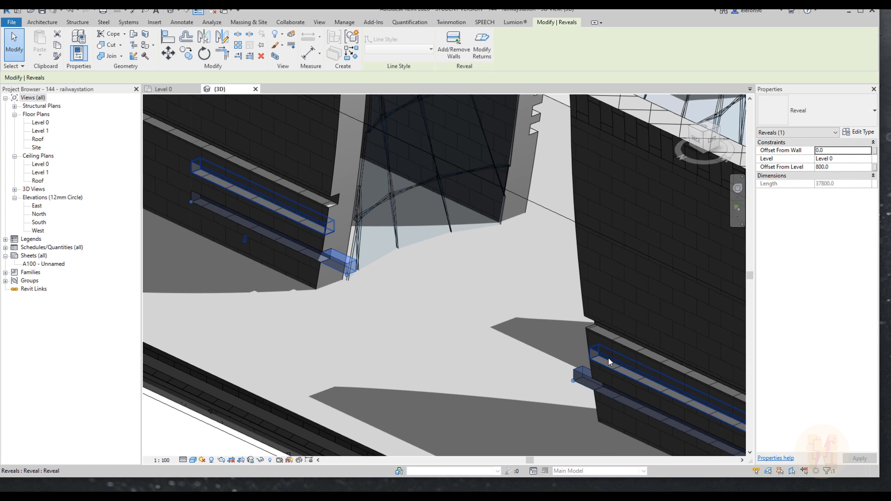
click(323, 232)
drag(325, 235, 364, 261)
Stretch the mid-wall end of the middle reveal across the remaining segments to beyond the wall's far end.
scroll(358, 266, down, 5)
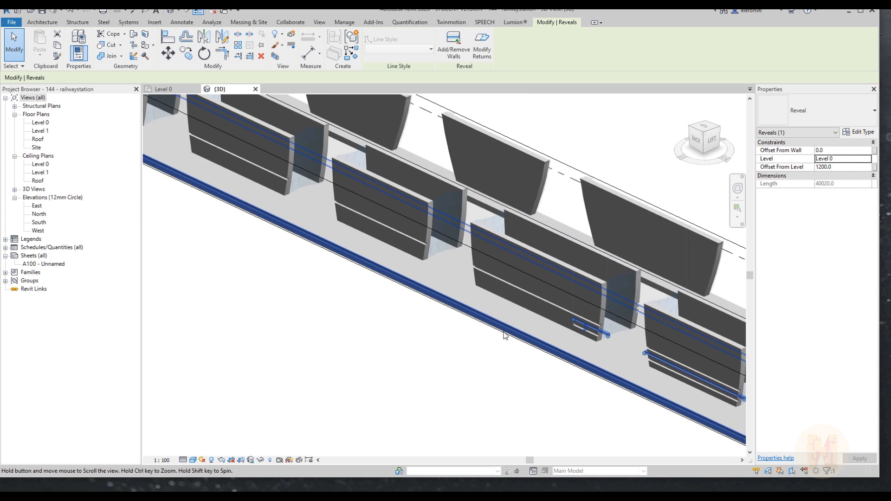
scroll(505, 336, down, 4)
scroll(559, 382, up, 2)
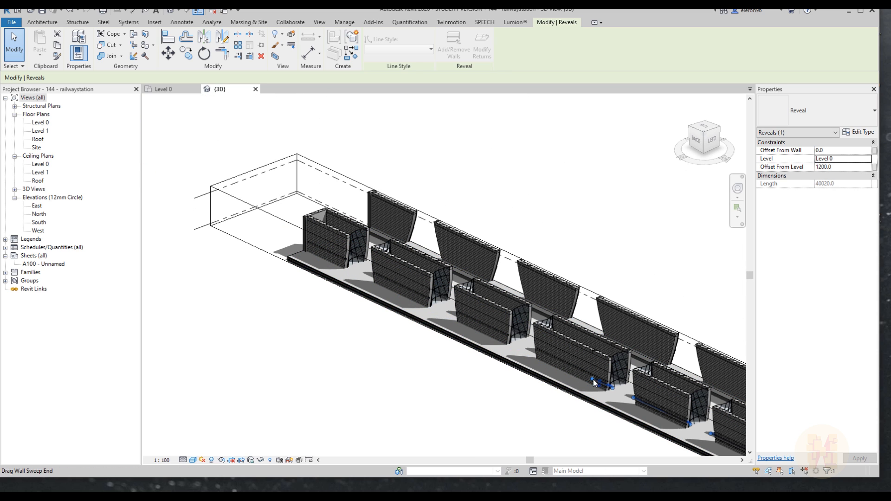
drag(306, 247, 279, 234)
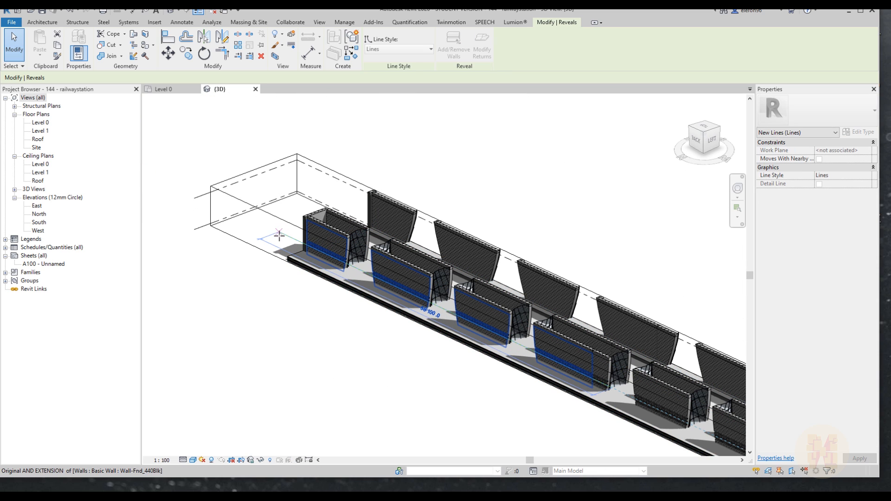
click(448, 365)
Stretch the mid-wall end of the lowest reveal across the remaining segments to beyond the wall's far end.
scroll(547, 357, up, 4)
scroll(681, 430, down, 2)
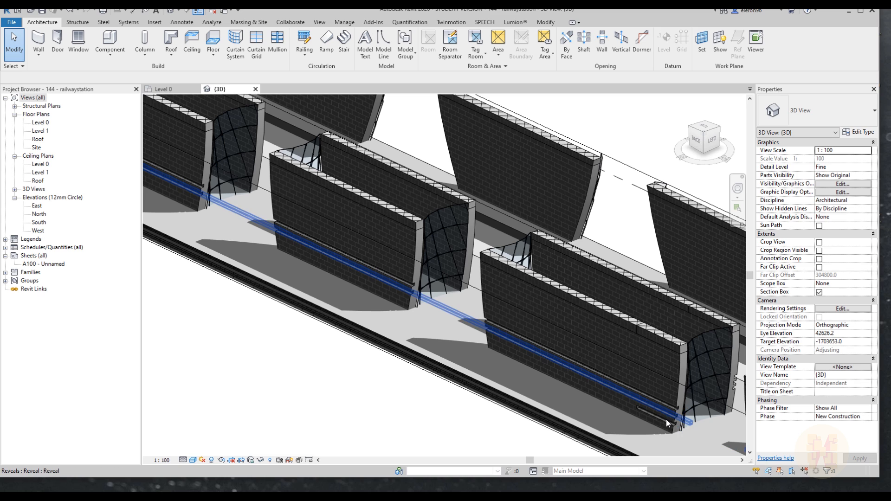
click(666, 420)
scroll(667, 420, down, 2)
scroll(633, 407, up, 2)
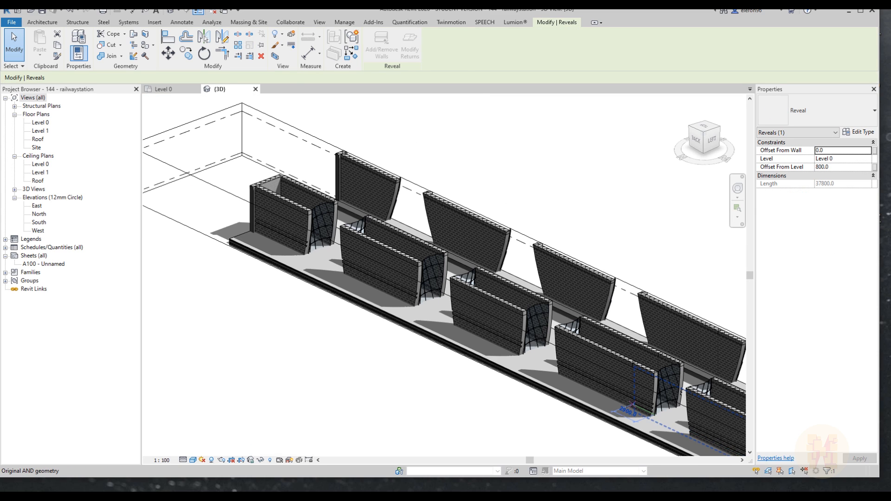
key(Escape)
Examine the parallel reveals along the whole outer wall and at its end segment.
scroll(315, 345, down, 4)
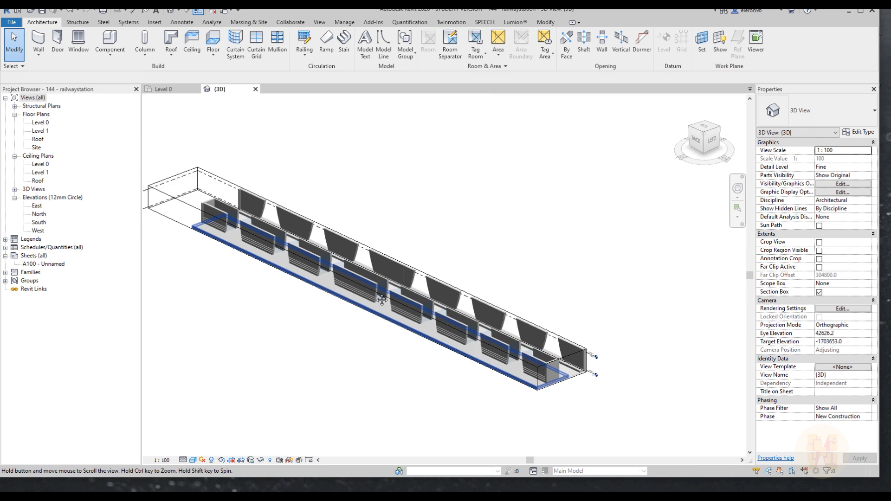
scroll(413, 271, up, 10)
middle_drag(414, 272, 541, 323)
scroll(512, 303, down, 3)
scroll(509, 297, down, 2)
middle_drag(483, 216, 368, 311)
scroll(393, 294, up, 4)
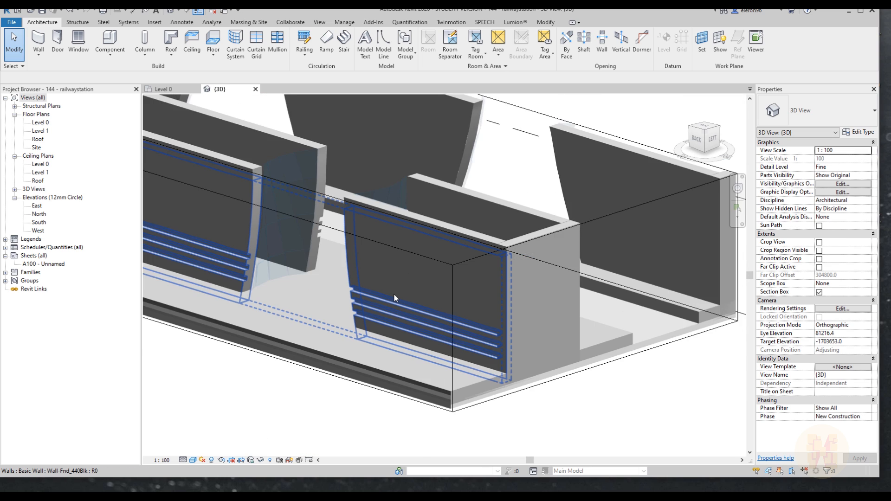
scroll(399, 287, down, 5)
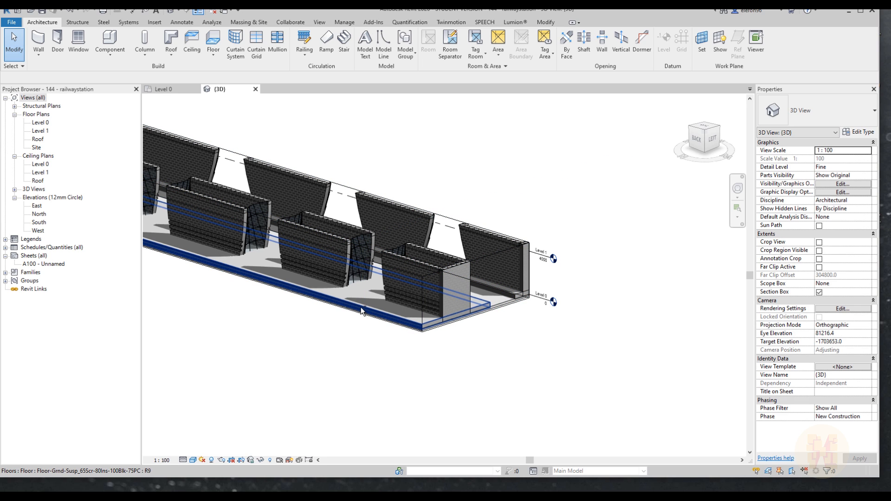
Examine the block walls, end wall and outer-face reveals around the station's end segment.
shift+middle_drag(349, 311, 437, 319)
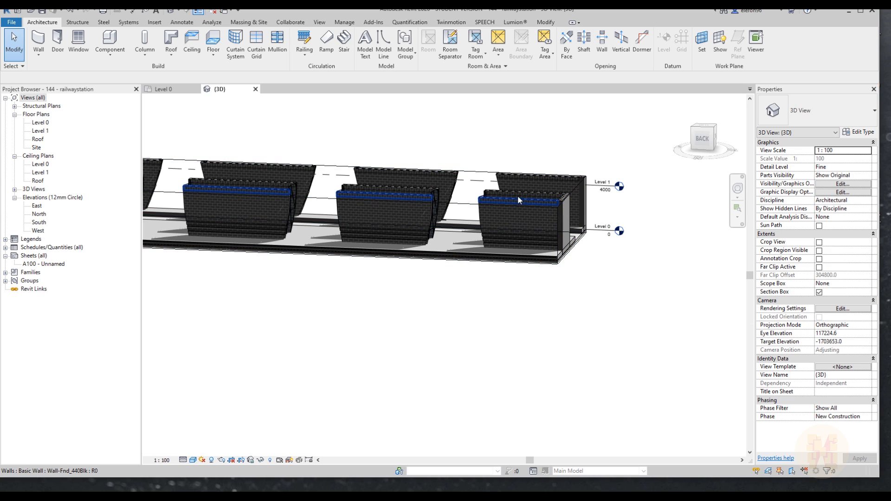
key(Tab)
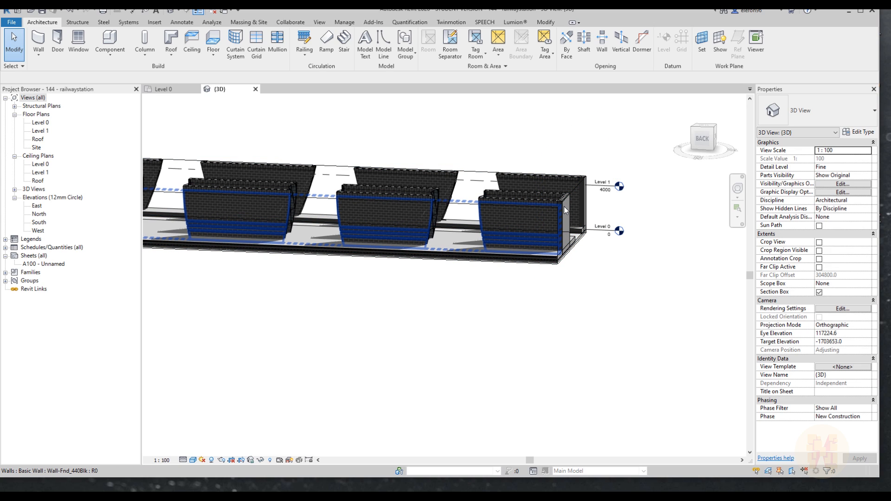
shift+middle_drag(560, 216, 524, 215)
click(477, 314)
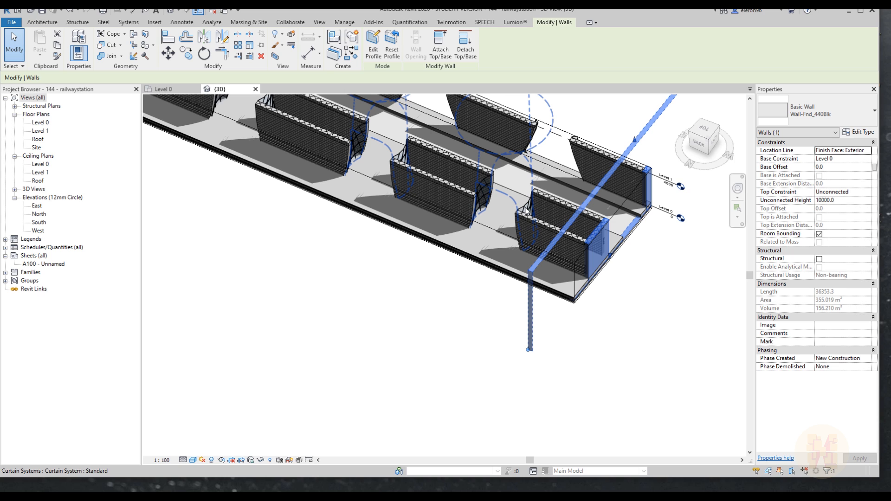
click(526, 210)
shift+middle_drag(442, 278, 417, 286)
scroll(447, 300, up, 4)
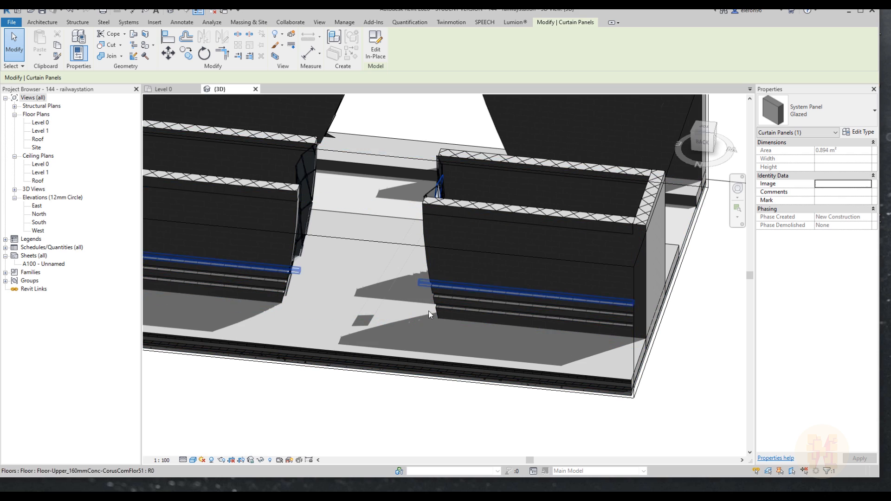
shift+middle_drag(463, 298, 509, 279)
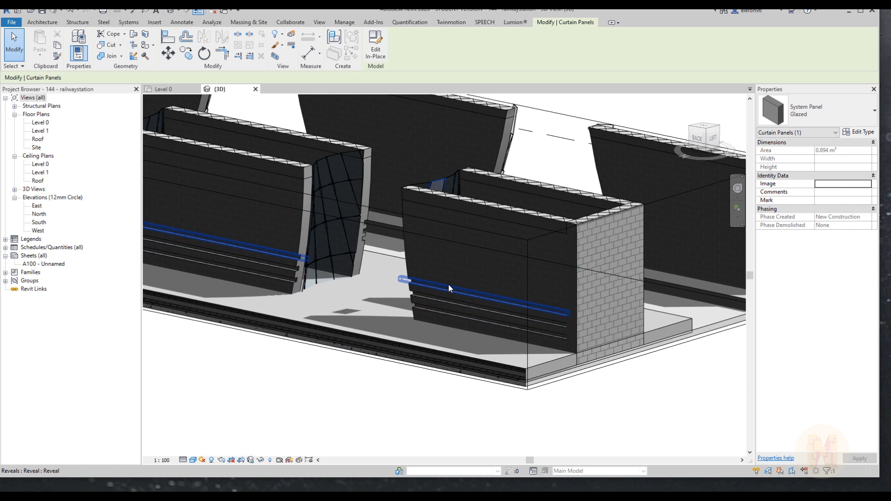
scroll(449, 286, up, 4)
key(Escape)
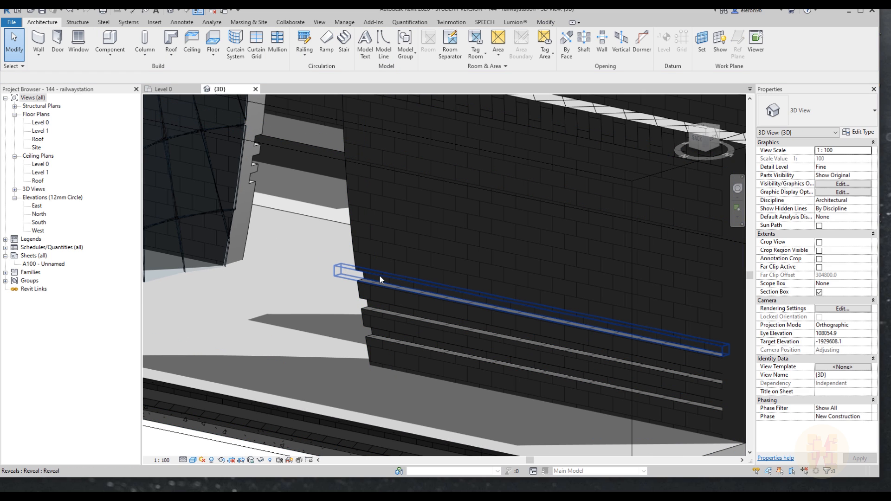
Set the outer wall's upper, middle and lowest reveals to Level 0 offsets of 2000, 1600 and 1200.
click(380, 275)
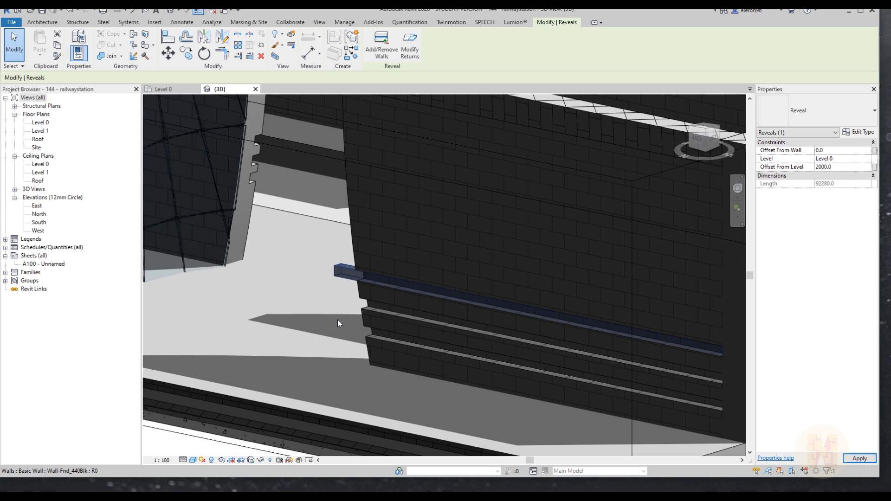
key(Escape)
click(398, 306)
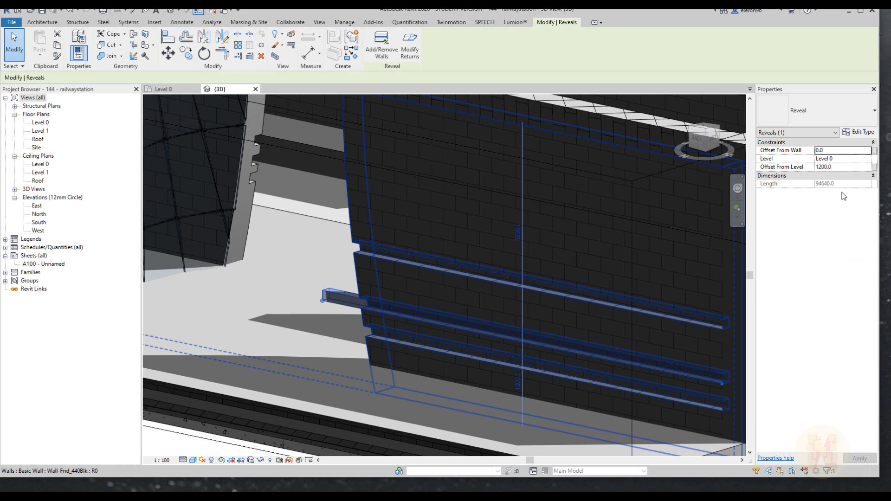
click(849, 167)
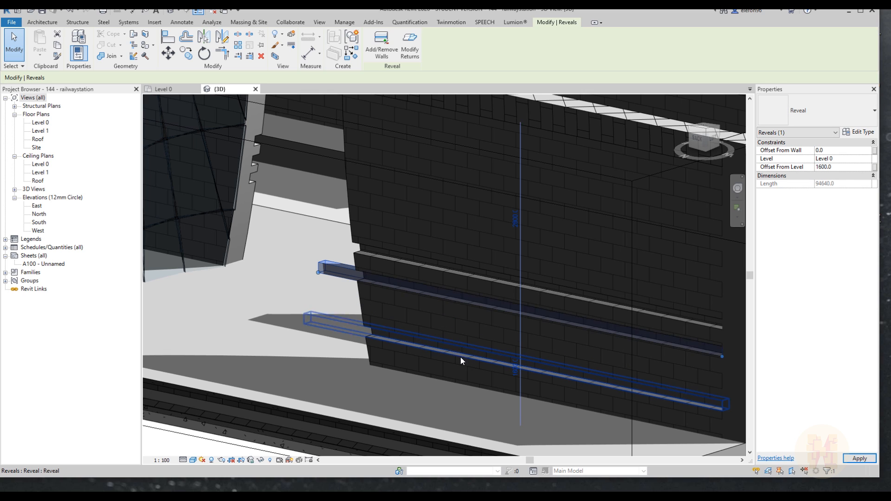
key(Escape)
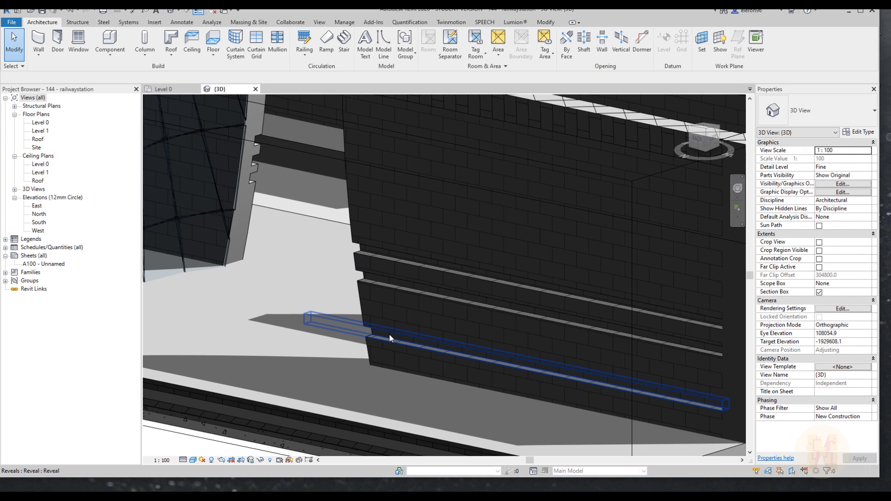
click(389, 334)
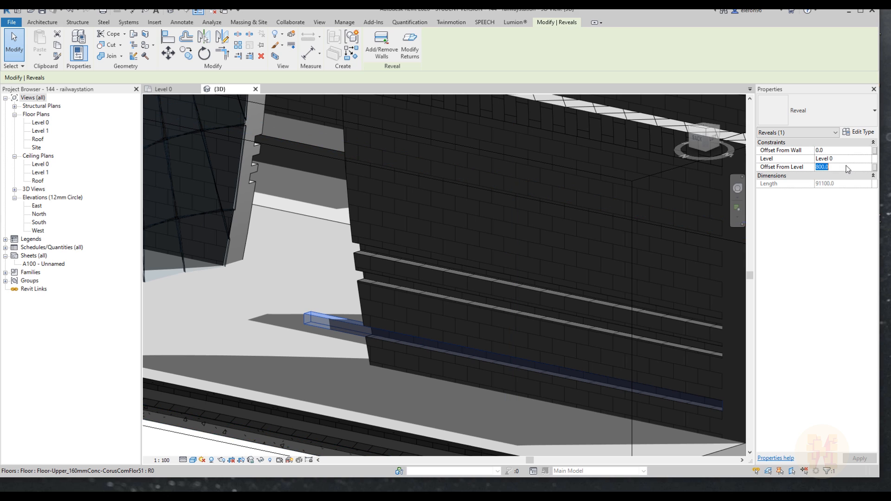
key(Escape)
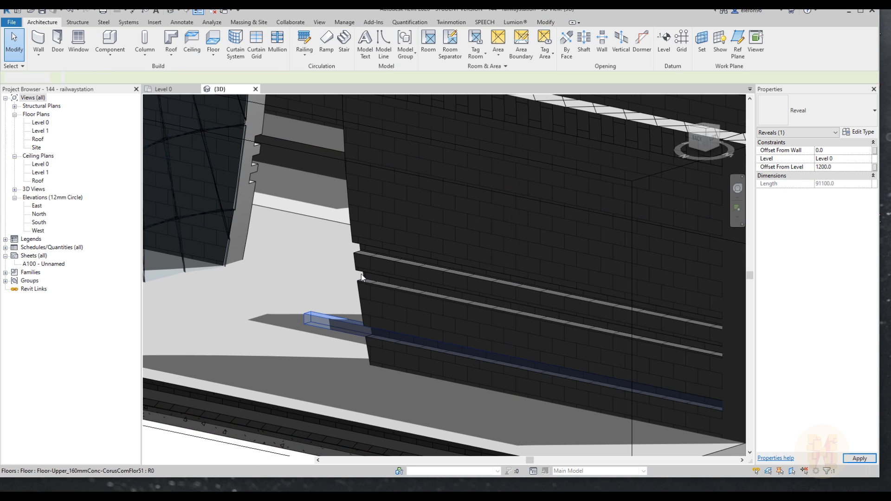
Set the lowest reveal on the segment's opposite long wall to an offset of 1200 from Level 0.
scroll(483, 294, down, 5)
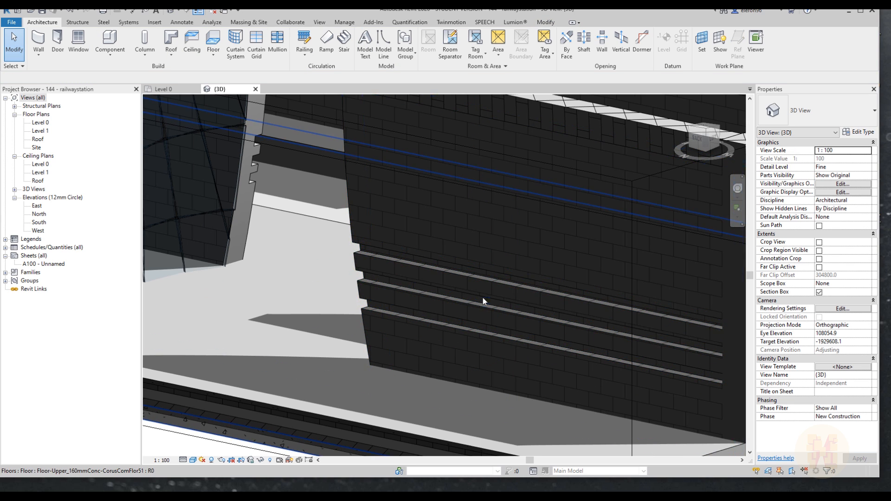
shift+middle_drag(483, 297, 467, 350)
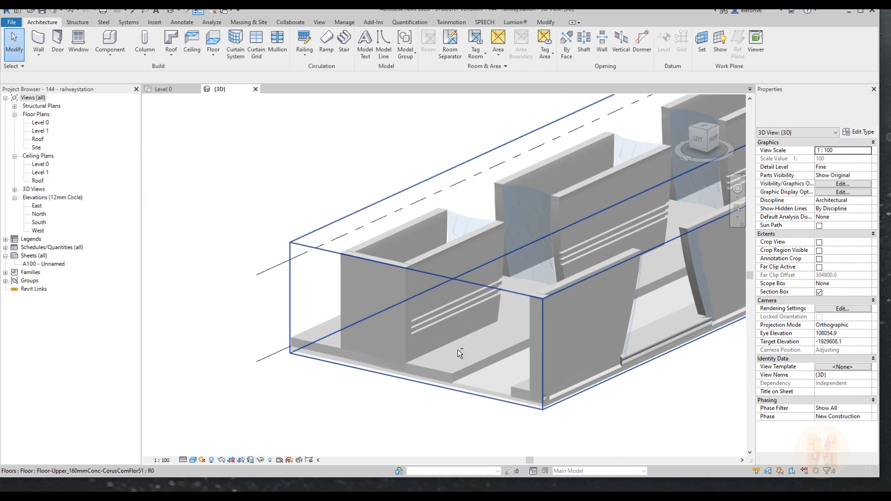
scroll(428, 338, up, 10)
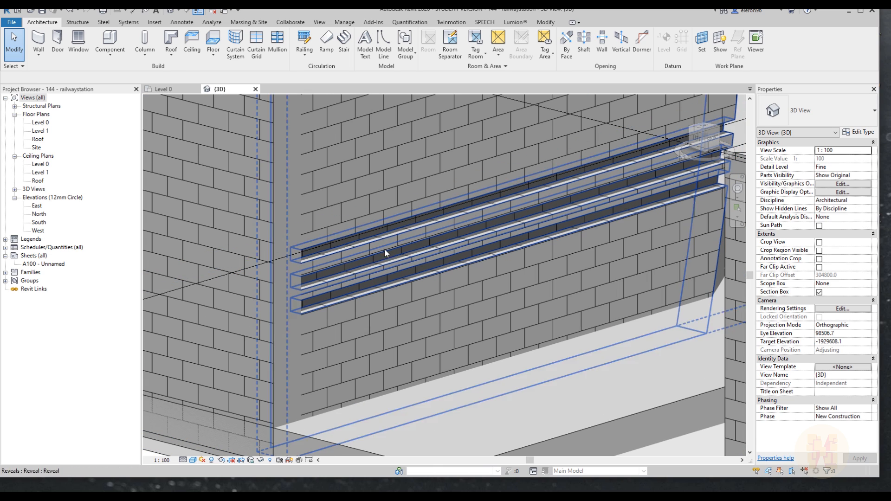
click(391, 221)
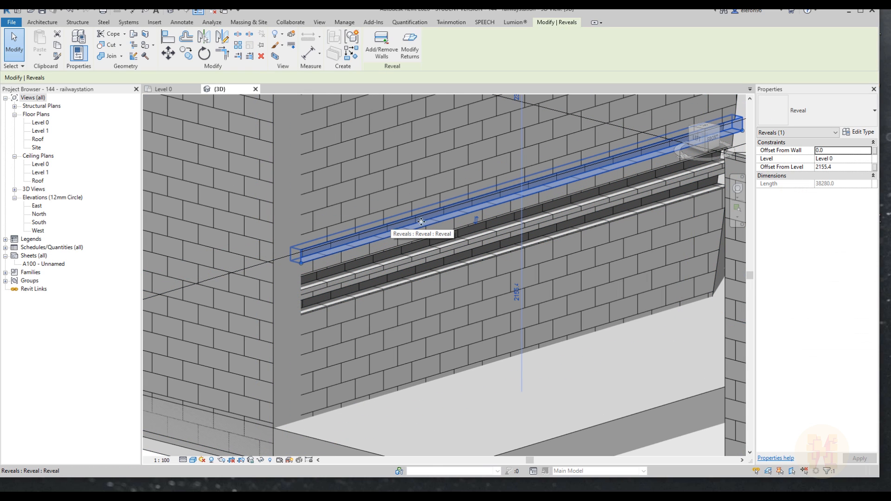
click(840, 168)
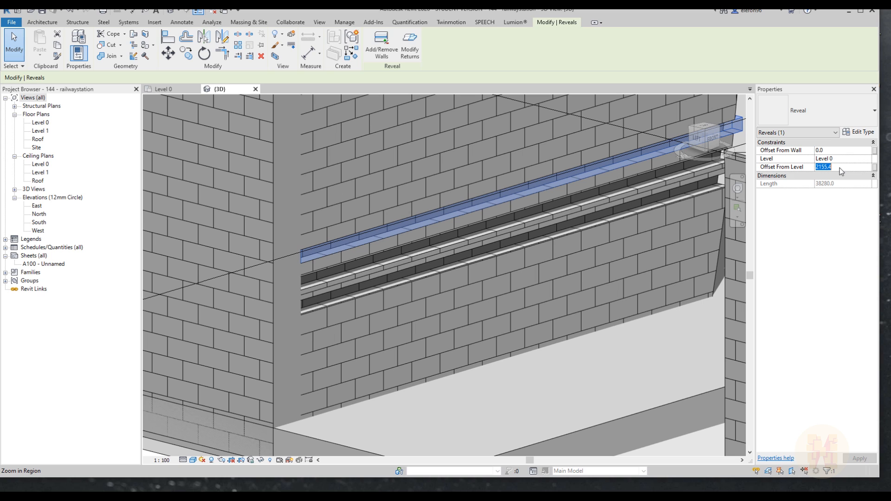
key(Escape)
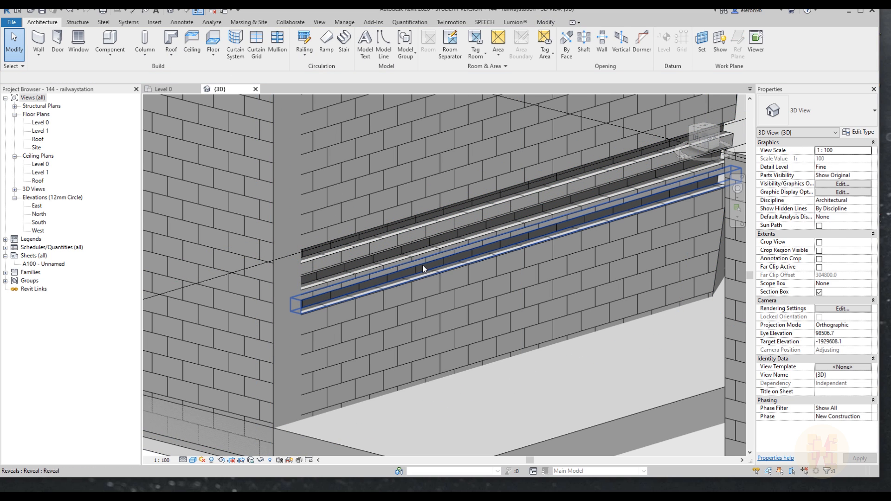
click(423, 268)
click(840, 168)
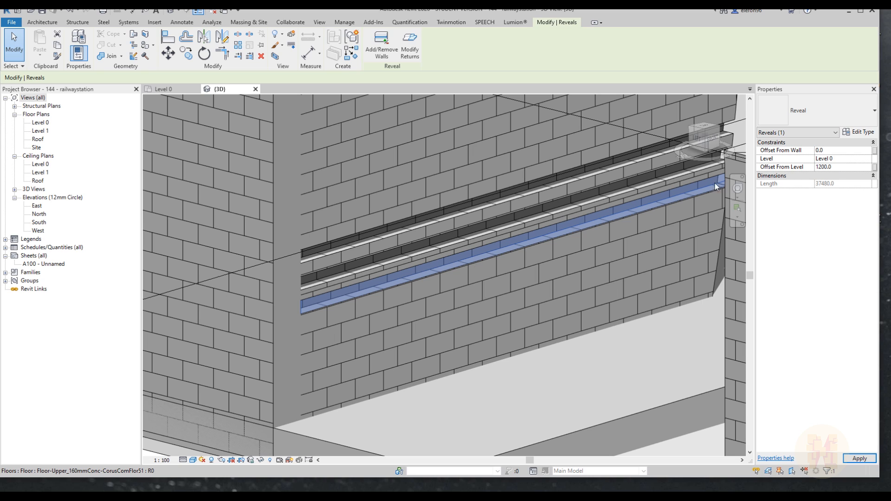
Set the same wall's middle reveal to 1600 and its upper reveal to 2000 offset from Level 0.
click(369, 261)
click(846, 166)
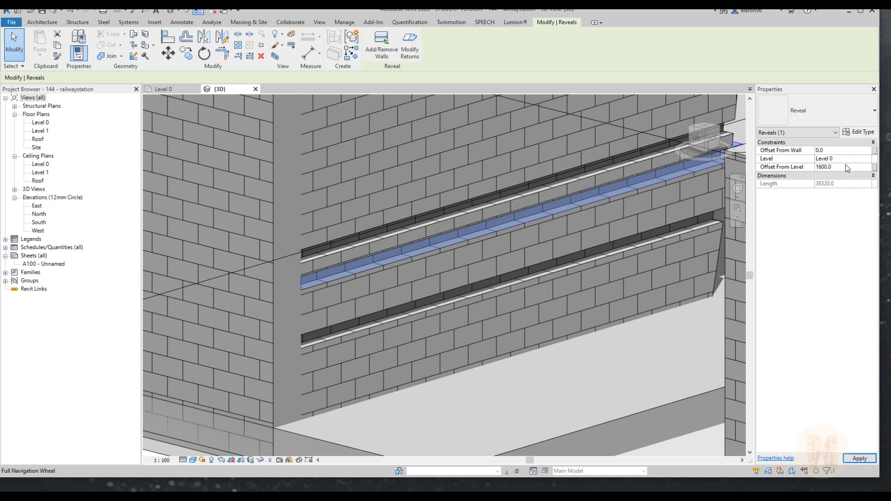
click(433, 224)
click(842, 167)
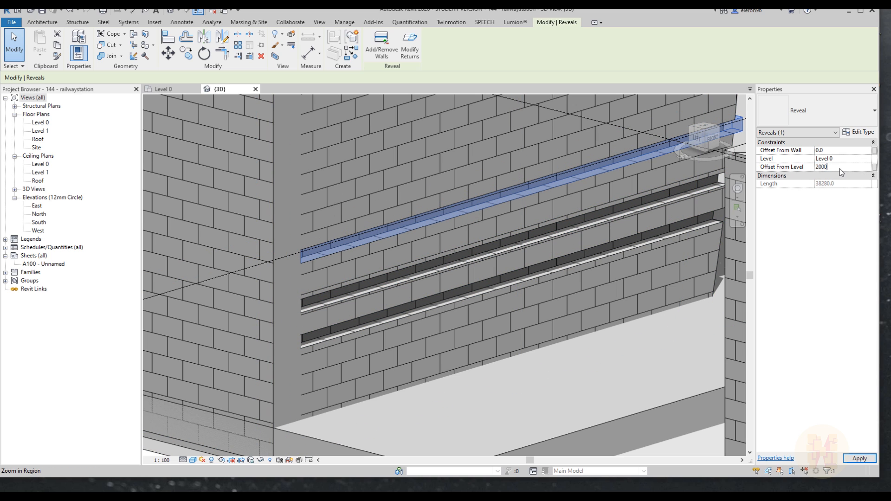
key(Escape)
Examine the evenly spaced reveals and the wall segments along the whole station from several sides.
scroll(423, 266, down, 4)
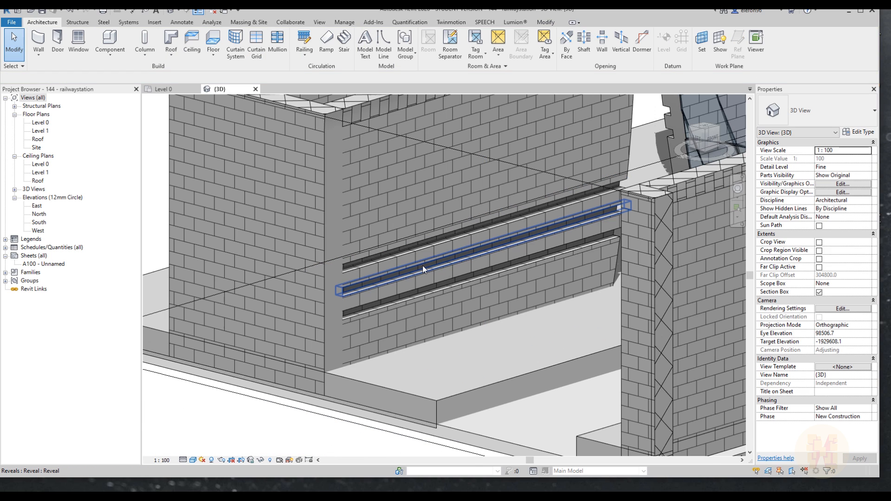
mouse_move(447, 265)
shift+middle_down()
mouse_move(401, 286)
mouse_move(486, 229)
shift+middle_up()
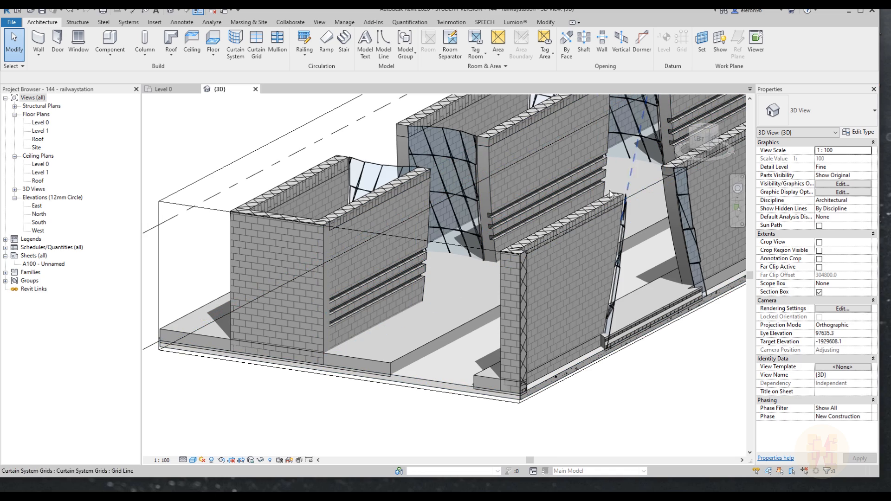
scroll(413, 312, down, 3)
shift+middle_drag(277, 369, 465, 374)
mouse_move(411, 338)
middle_down()
mouse_move(569, 362)
mouse_move(806, 381)
middle_up()
mouse_move(336, 325)
middle_down()
mouse_move(549, 354)
mouse_move(476, 358)
mouse_move(503, 357)
mouse_move(349, 312)
middle_up()
scroll(350, 312, down, 4)
shift+middle_drag(515, 338, 354, 311)
scroll(354, 311, up, 6)
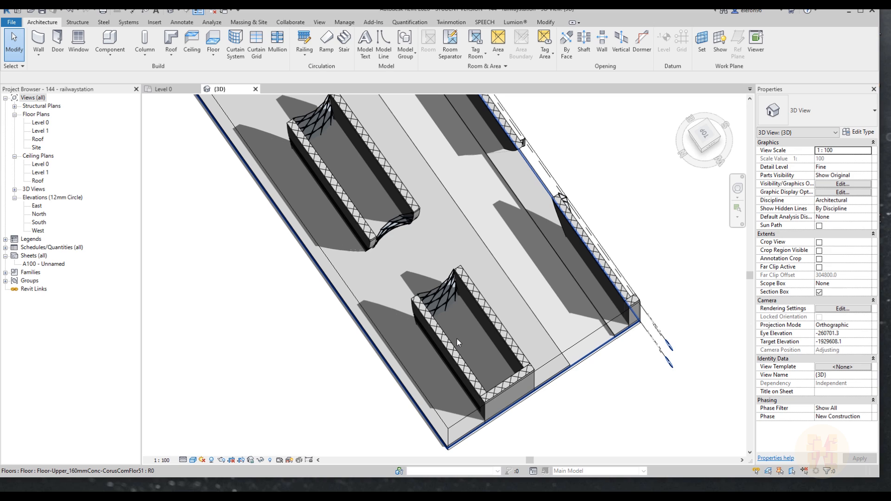
Select the raised floor beneath the U-shaped end segment and switch to the Level 0 floor plan.
click(399, 330)
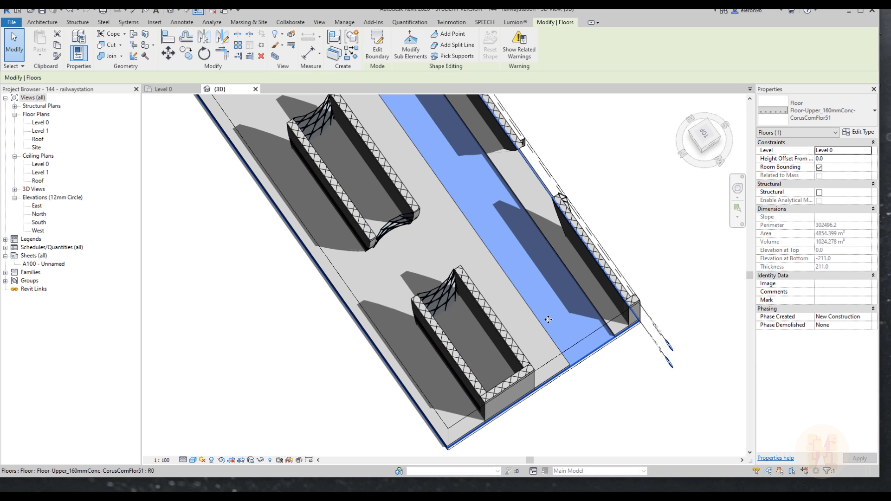
click(535, 330)
shift+middle_drag(529, 338, 455, 344)
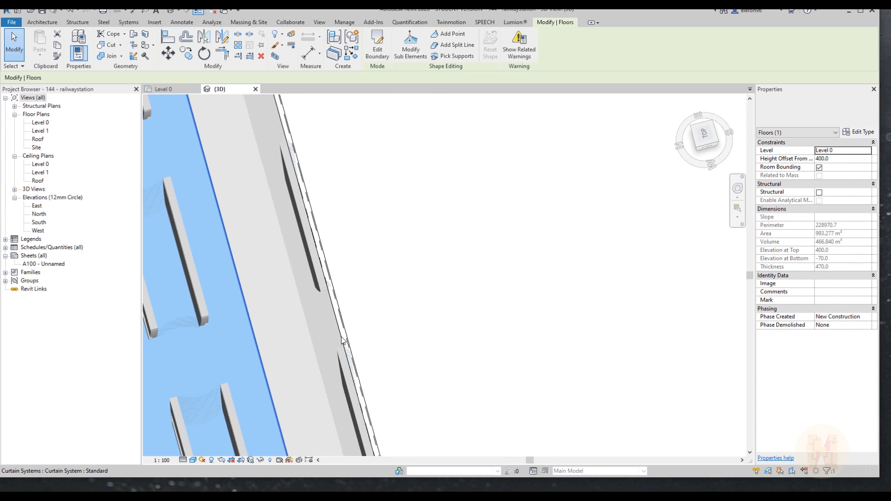
middle_drag(232, 348, 399, 294)
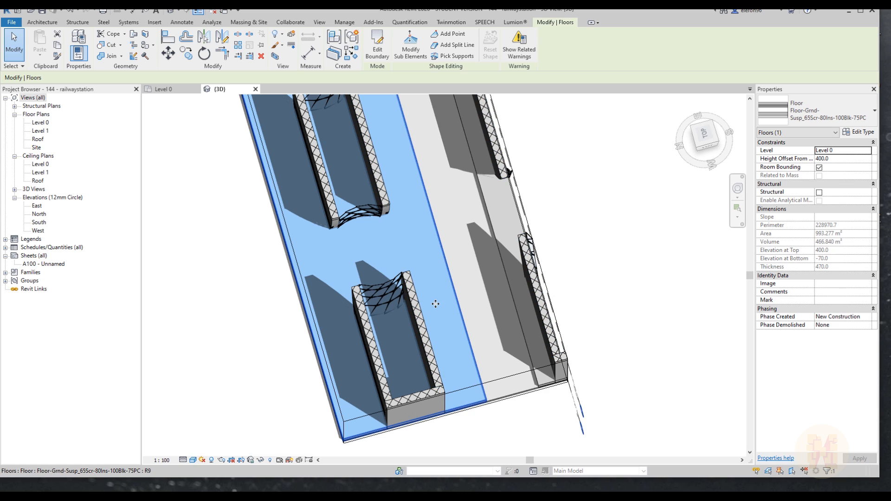
click(170, 91)
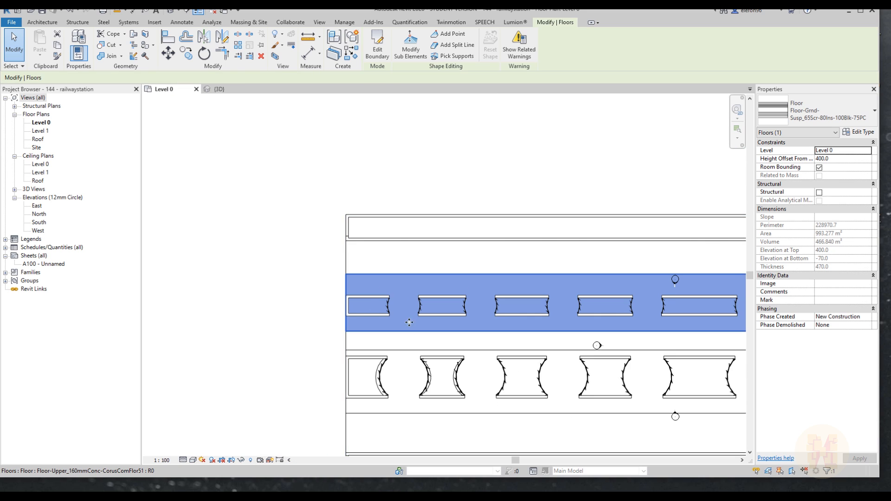
Open the raised floor's boundary for editing at the end room enclosed by the block walls.
scroll(393, 336, up, 5)
scroll(393, 336, up, 3)
key(Escape)
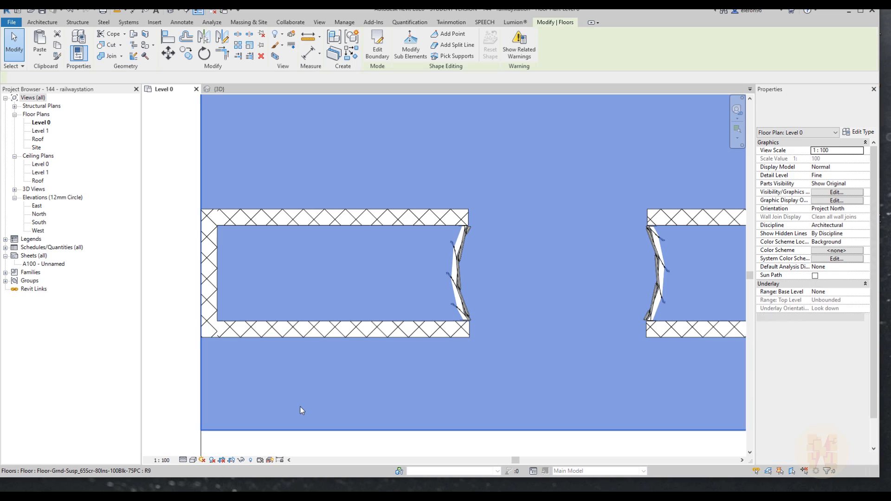
click(301, 410)
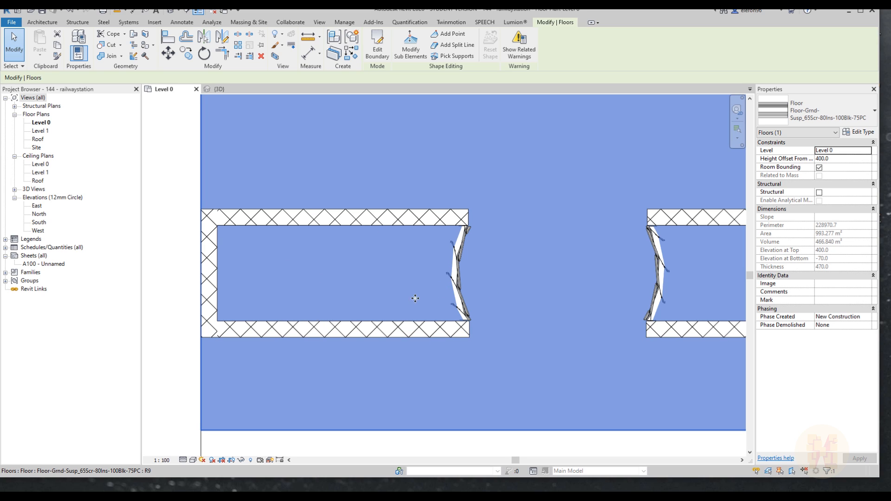
scroll(413, 300, up, 3)
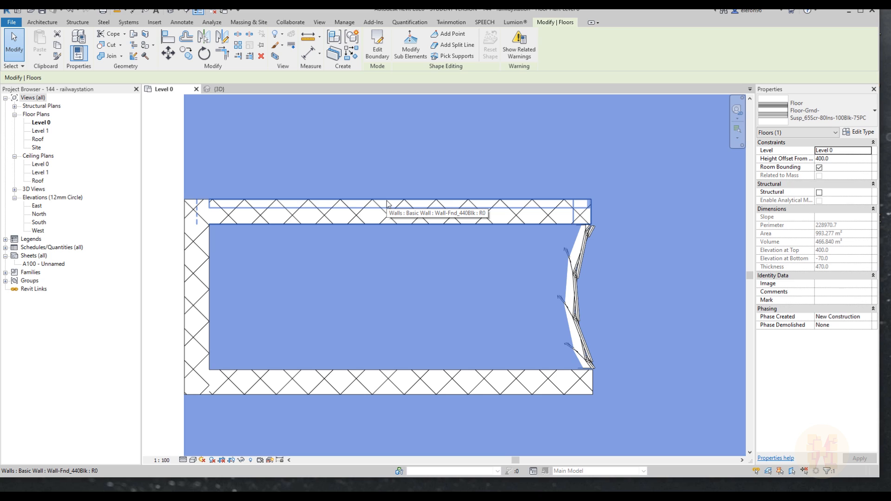
middle_drag(413, 222, 370, 232)
click(379, 47)
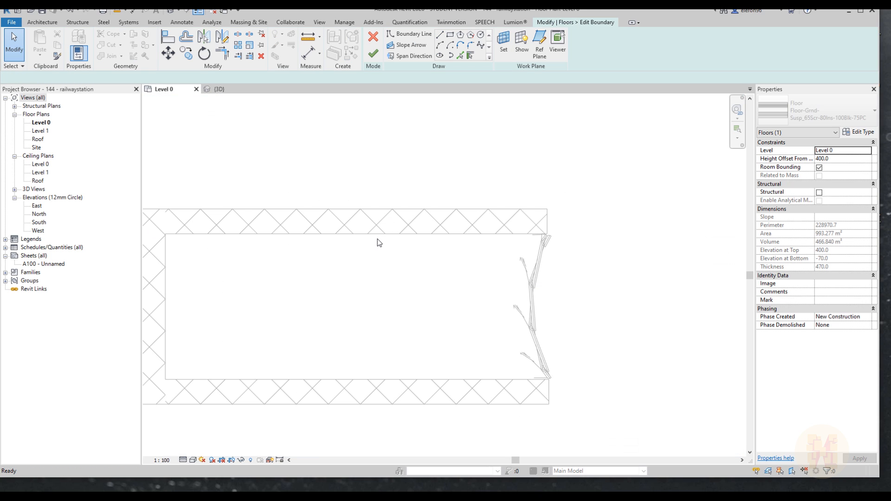
Draw a rectangular boundary about 6300 by 2580 mm along the end room's inner wall faces, stopping short of the curtain system.
click(449, 35)
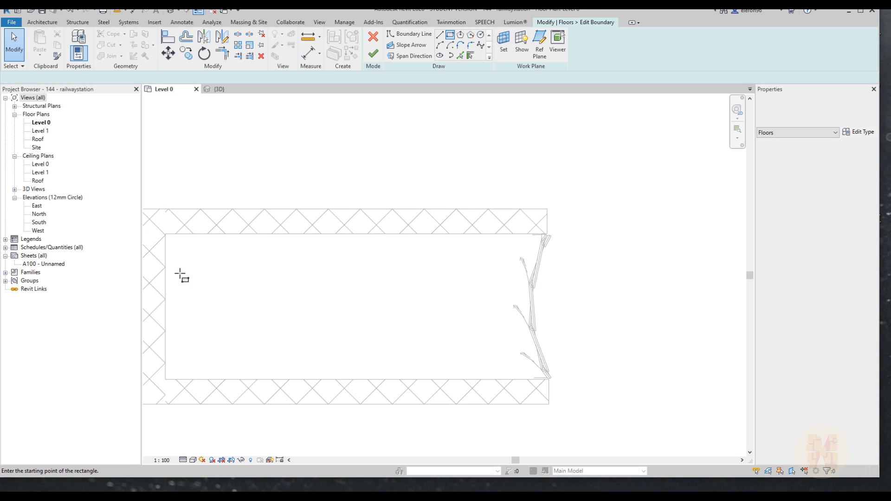
click(165, 234)
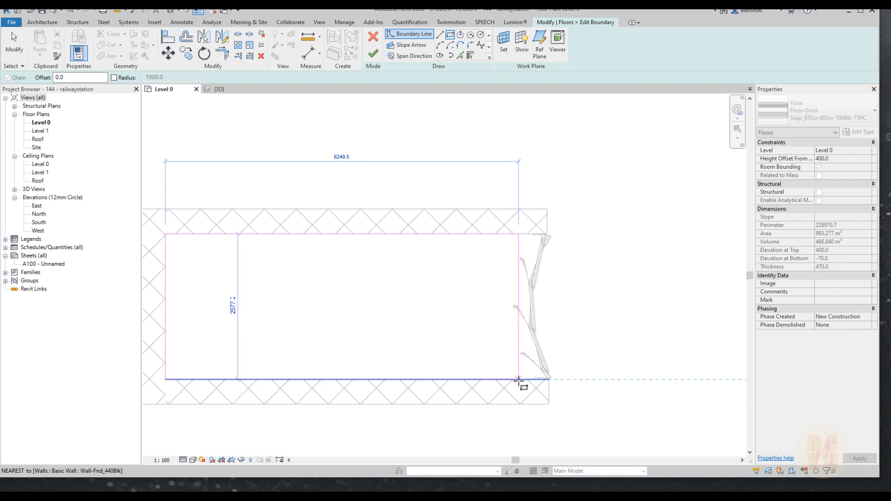
click(521, 379)
Replace the straight line at the end room's curtain side with an inward arc of about 2330 mm radius and finish the floor boundary.
click(439, 45)
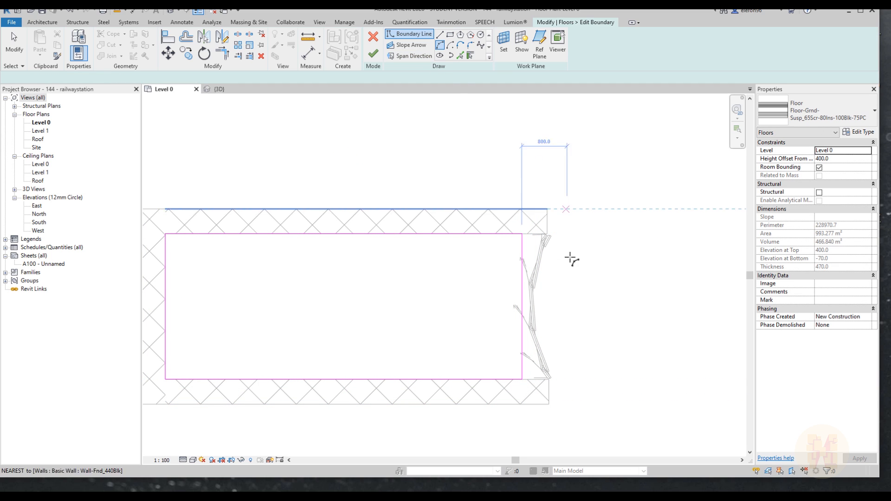
click(521, 235)
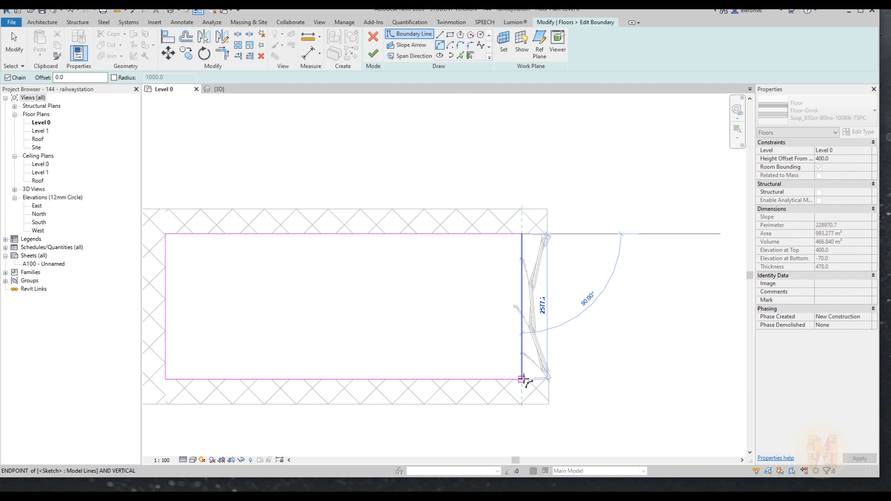
click(522, 379)
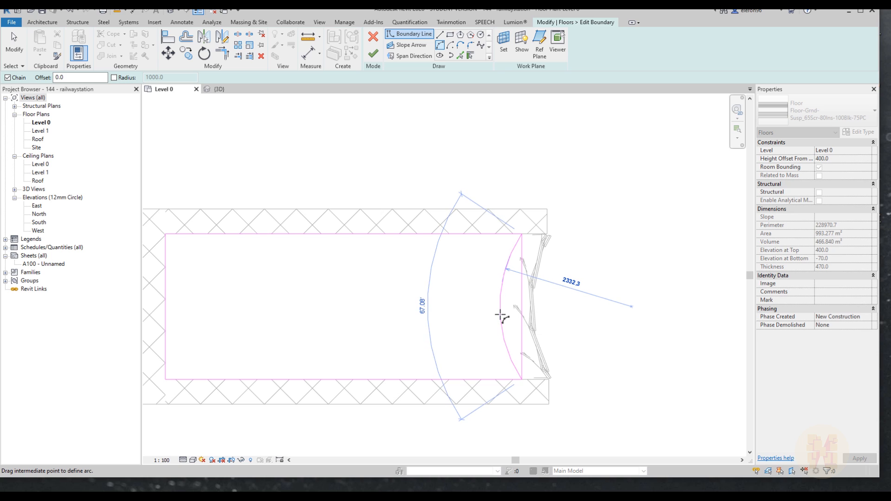
click(503, 312)
key(Escape)
key(Escape)
click(522, 302)
key(Delete)
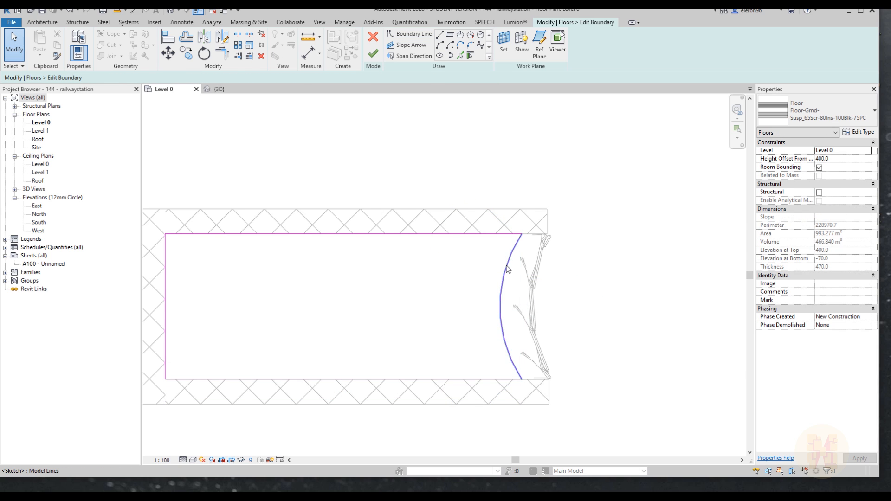
scroll(507, 264, down, 1)
click(369, 55)
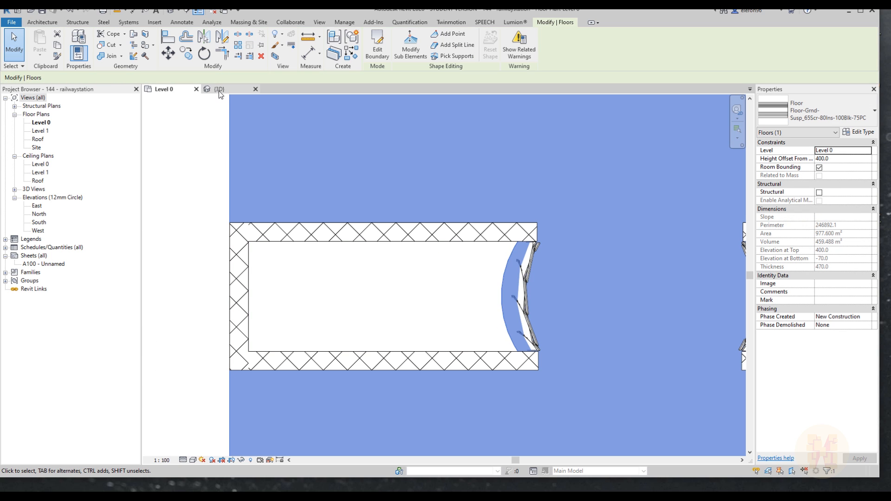
Inspect the end room's curved floor opening in 3D, then check the neighbouring rooms on the Level 0 floor plan.
click(219, 89)
scroll(422, 300, up, 5)
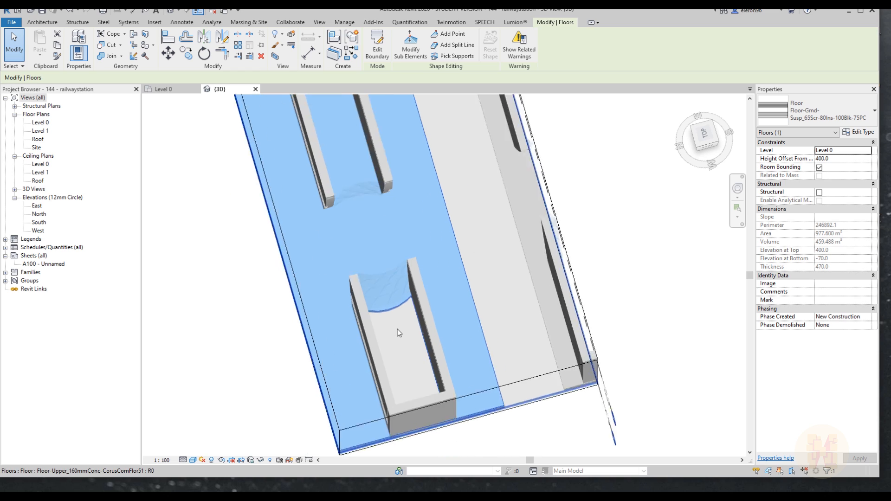
shift+middle_drag(406, 292, 499, 263)
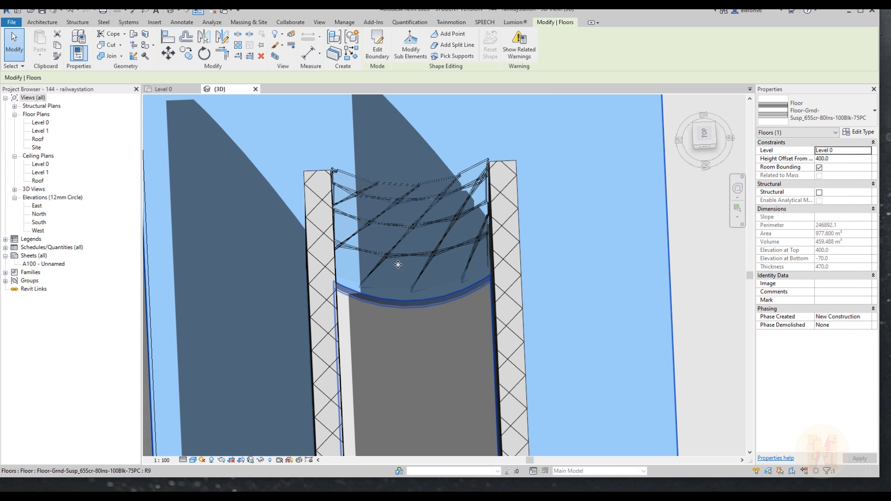
key(Escape)
scroll(445, 285, down, 6)
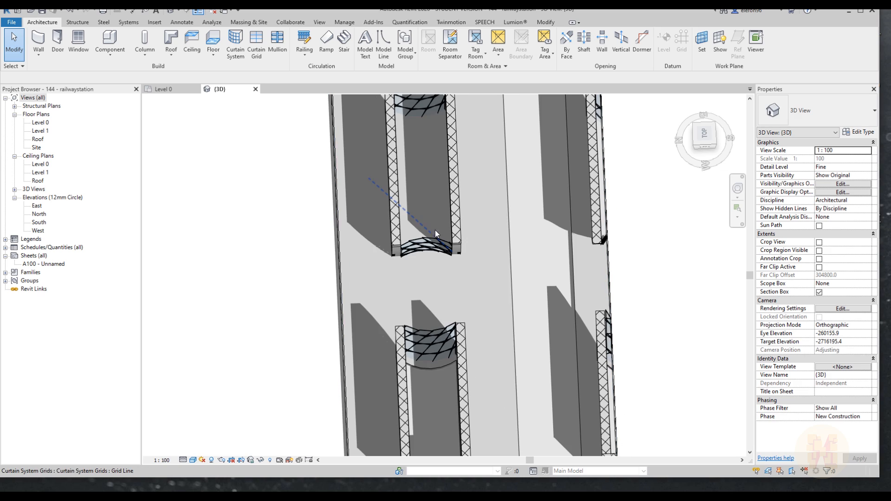
click(171, 88)
scroll(410, 296, down, 3)
mouse_move(654, 274)
middle_down()
mouse_move(366, 273)
mouse_move(258, 260)
mouse_move(433, 291)
mouse_move(660, 290)
middle_up()
scroll(470, 270, up, 2)
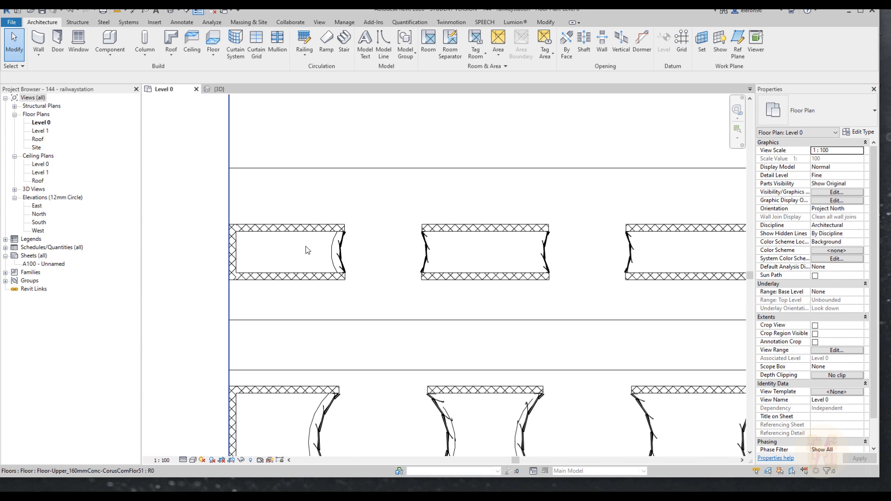
Edit the raised floor's boundary and draw a rectangle about 6600 by 2580 mm between the next room's block walls.
scroll(306, 251, up, 2)
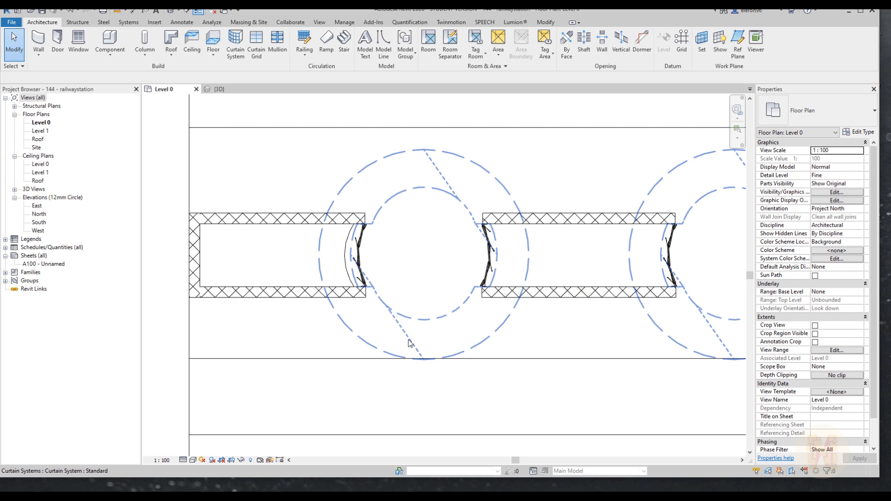
click(304, 356)
middle_drag(658, 224, 454, 218)
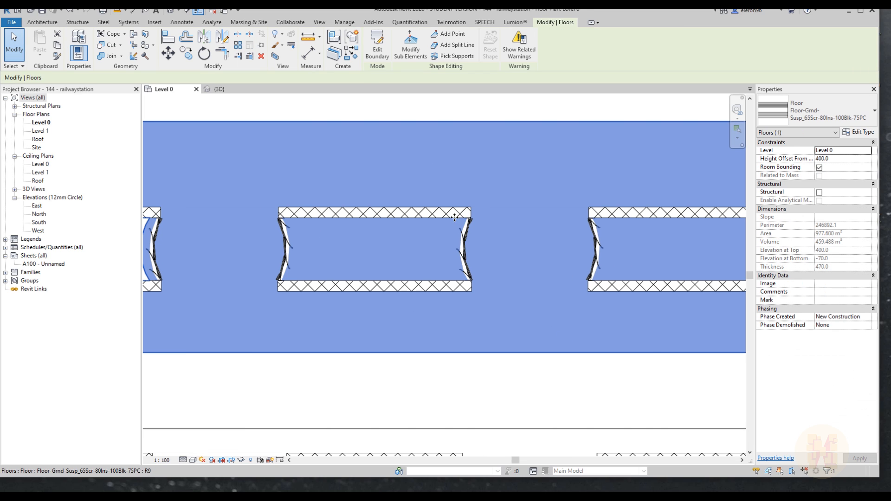
click(377, 44)
scroll(355, 252, up, 4)
click(451, 37)
click(231, 184)
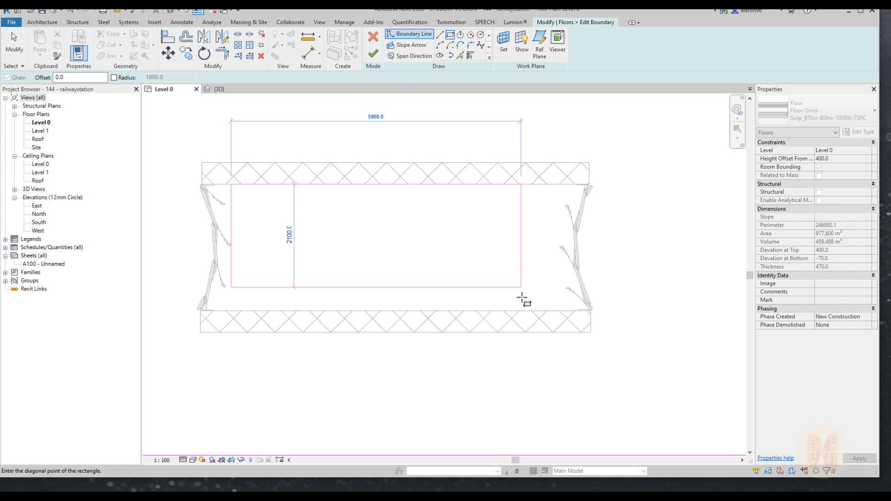
click(556, 310)
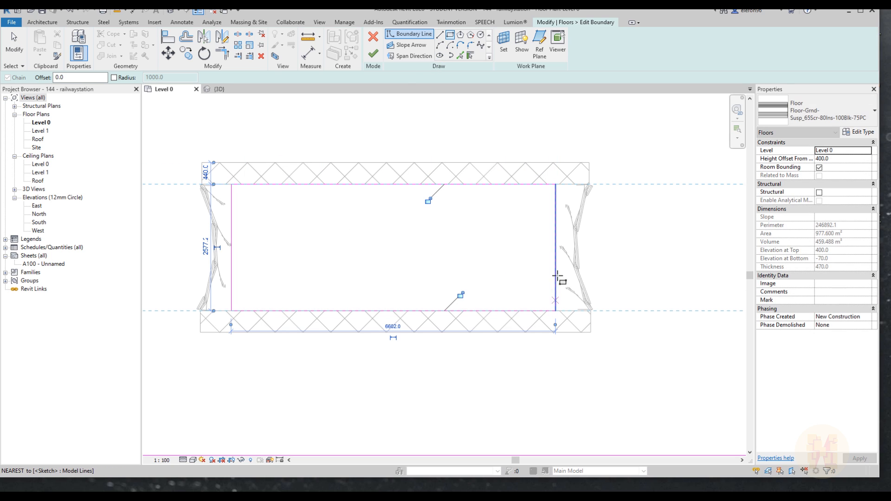
key(Escape)
Draw an inward-curving arc between the corners of the rectangle's end farther from the enclosed end room.
middle_drag(601, 223, 530, 227)
scroll(524, 141, up, 2)
click(440, 46)
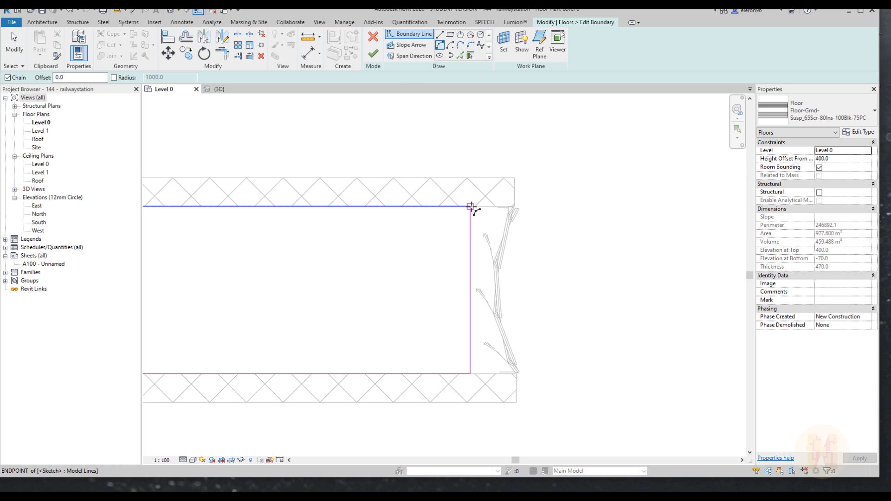
click(471, 207)
click(471, 374)
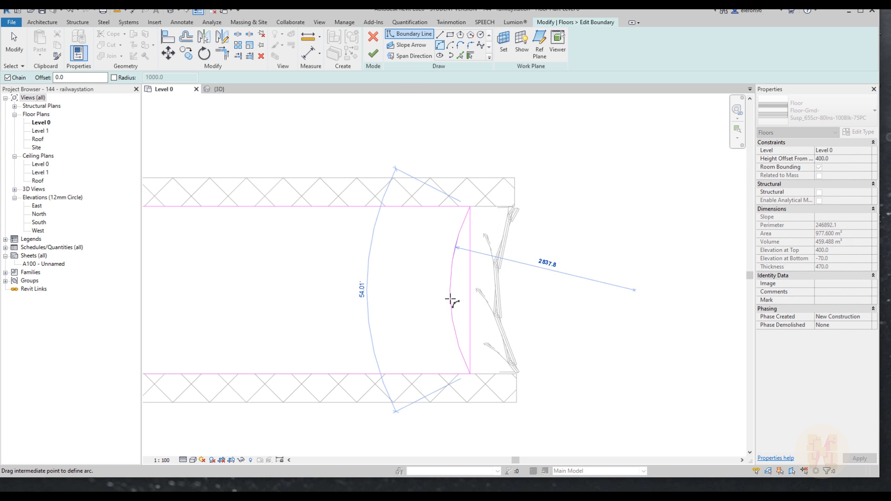
click(454, 299)
Draw an inward-curving arc of about 2680 mm radius across the rectangle's end nearer the enclosed end room.
middle_drag(377, 297, 572, 280)
click(235, 191)
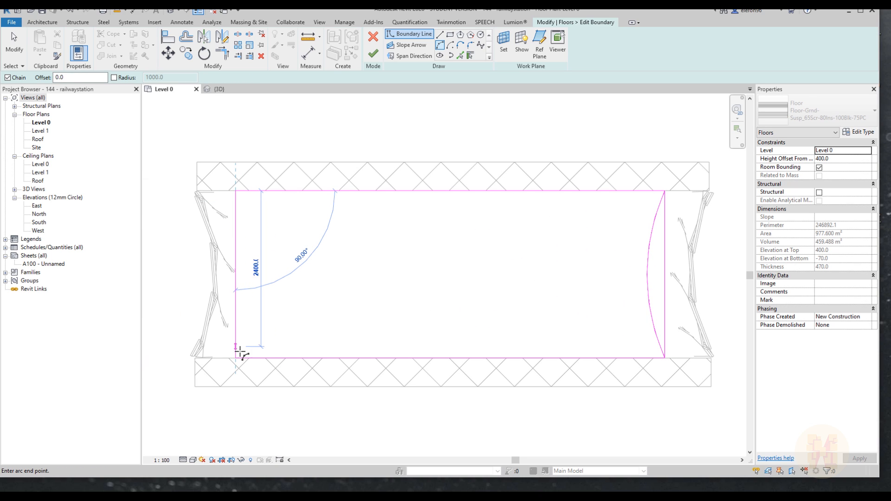
click(238, 357)
click(258, 282)
key(Escape)
key(Escape)
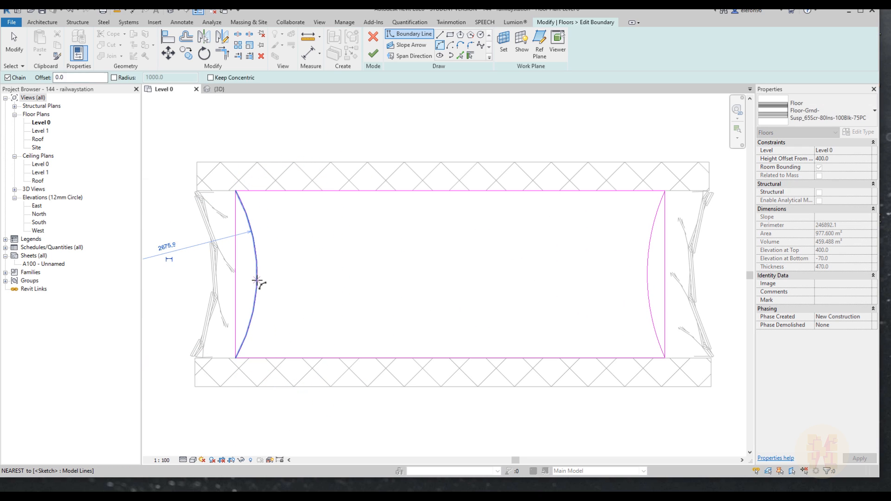
Delete the rectangle's two straight end lines and finish the raised floor's boundary with the arc-ended opening.
click(234, 284)
key(Delete)
click(665, 269)
key(Delete)
click(369, 58)
scroll(426, 279, down, 3)
key(Escape)
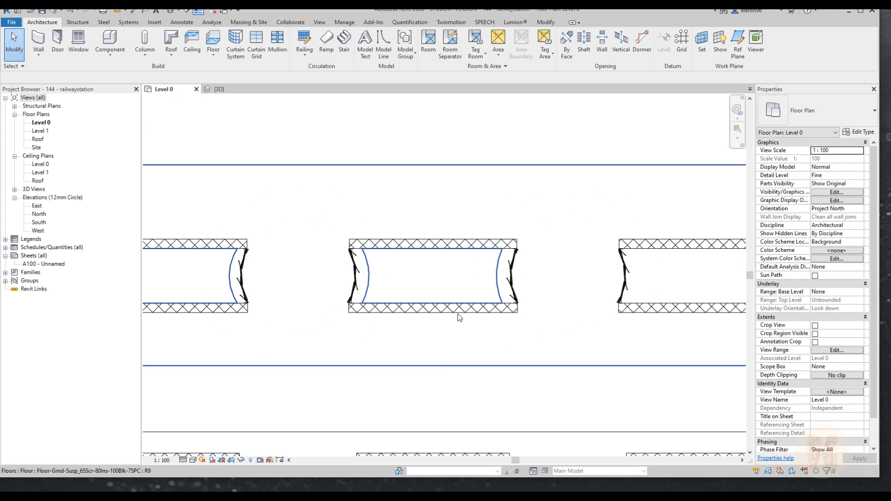
Select the raised floor and duplicate its floor type under the name Grass.
scroll(440, 308, down, 3)
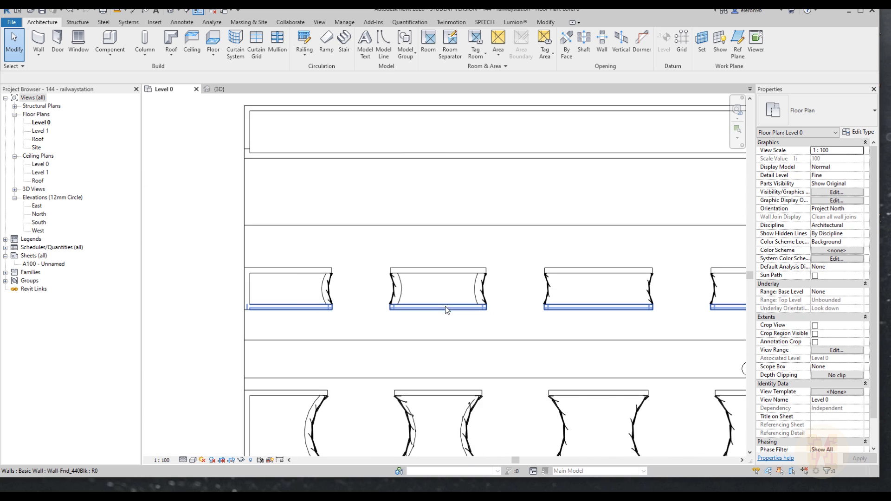
scroll(369, 277, up, 5)
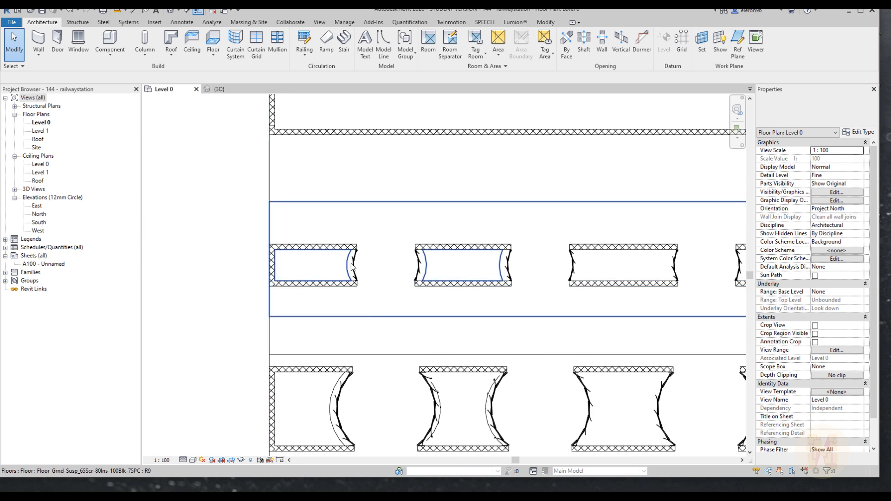
click(317, 362)
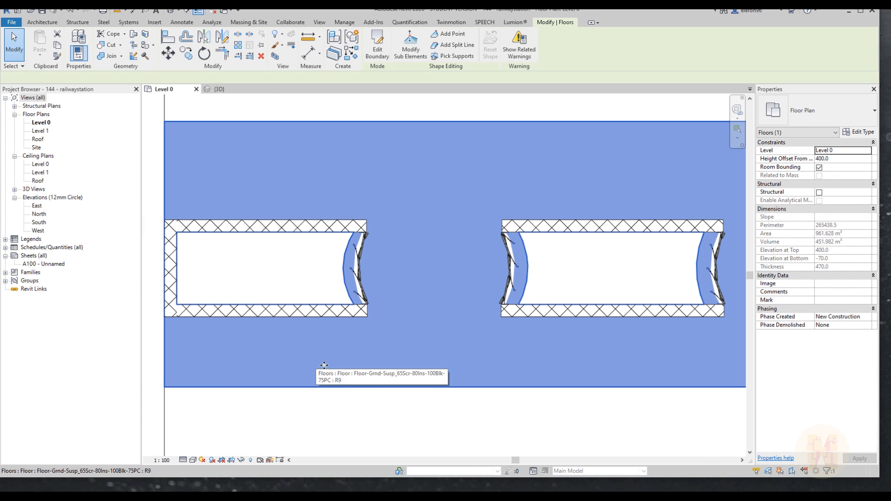
click(864, 132)
click(596, 120)
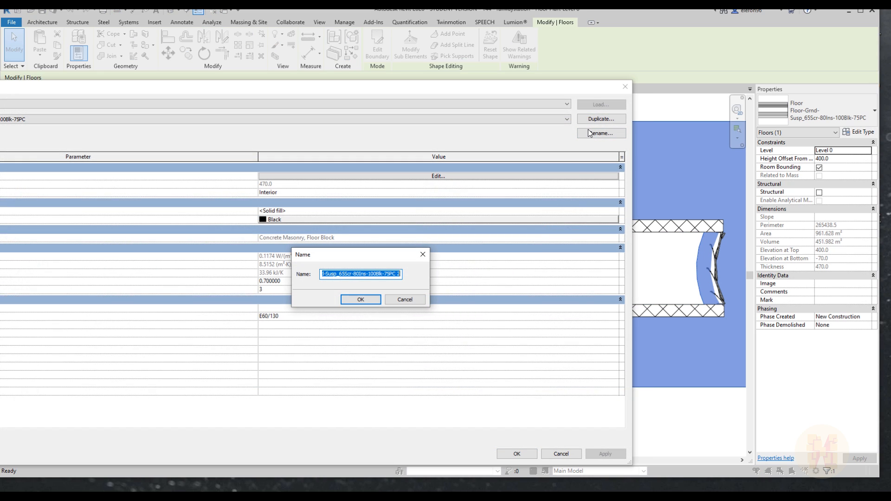
text(Grass)
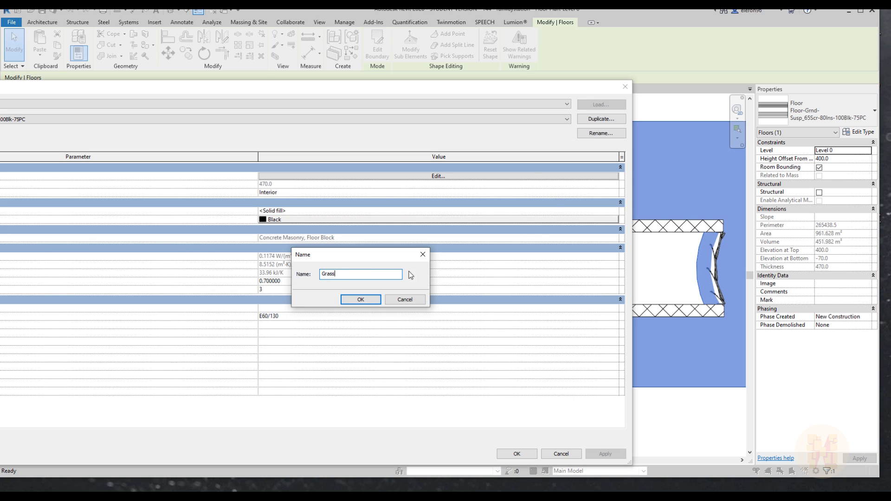
click(366, 301)
Remove every layer of the Grass floor type's structure except the 75 mm Concrete, Precast layer and apply the type.
click(285, 176)
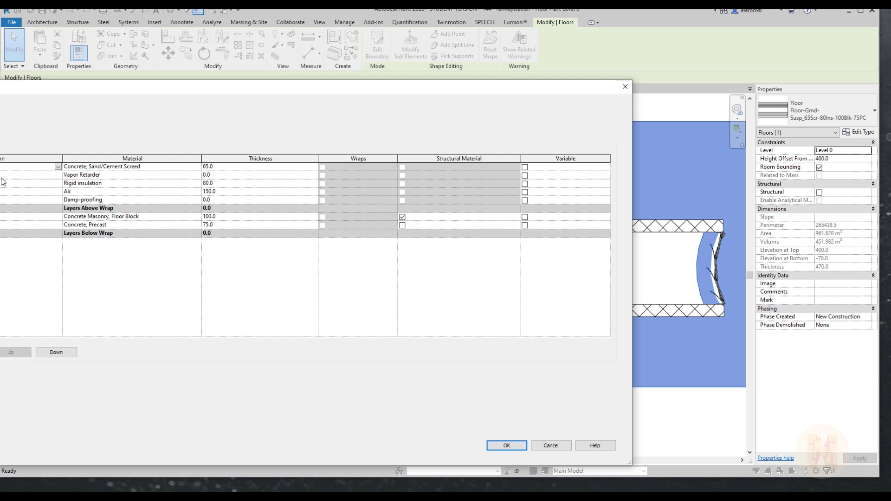
click(0, 352)
click(0, 353)
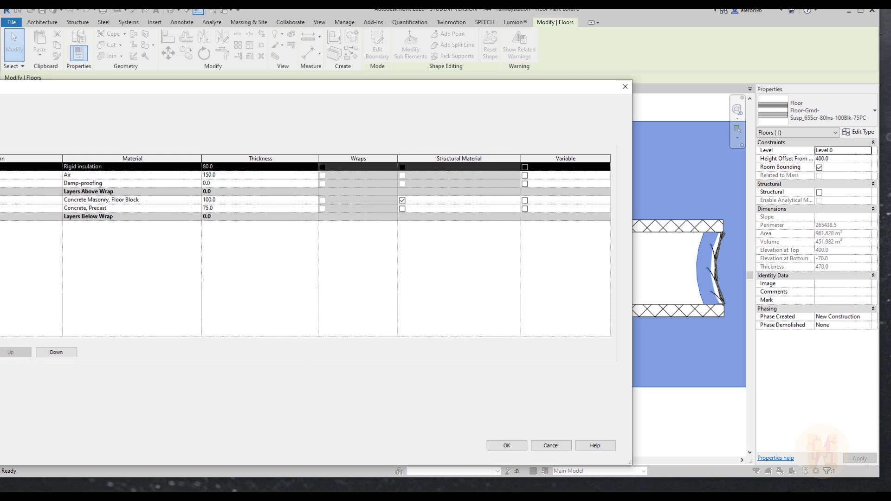
click(0, 352)
click(0, 352)
click(0, 352)
click(0, 175)
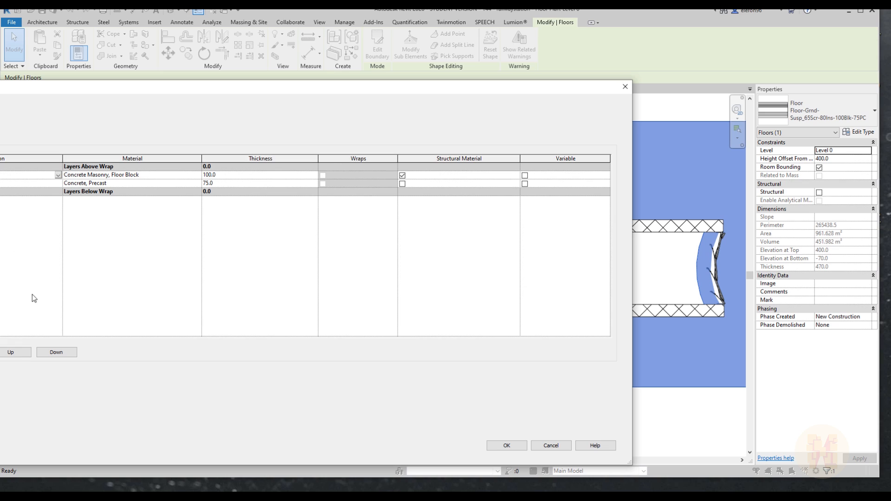
click(0, 352)
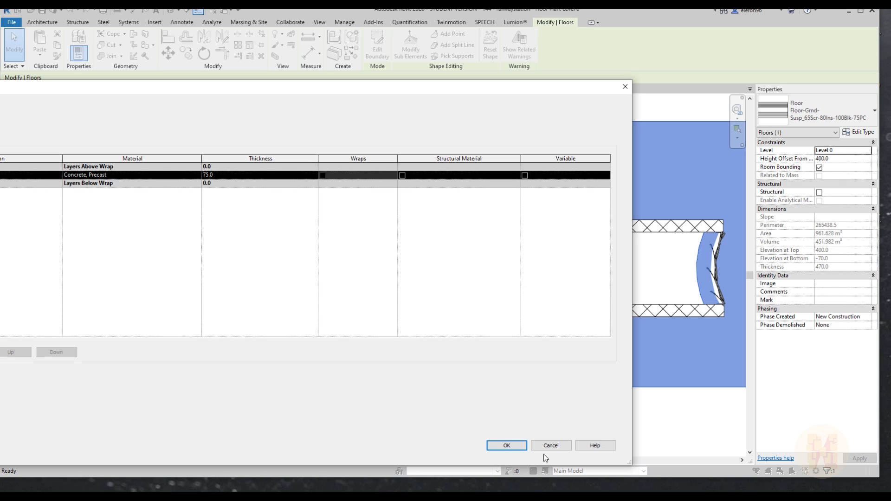
click(507, 447)
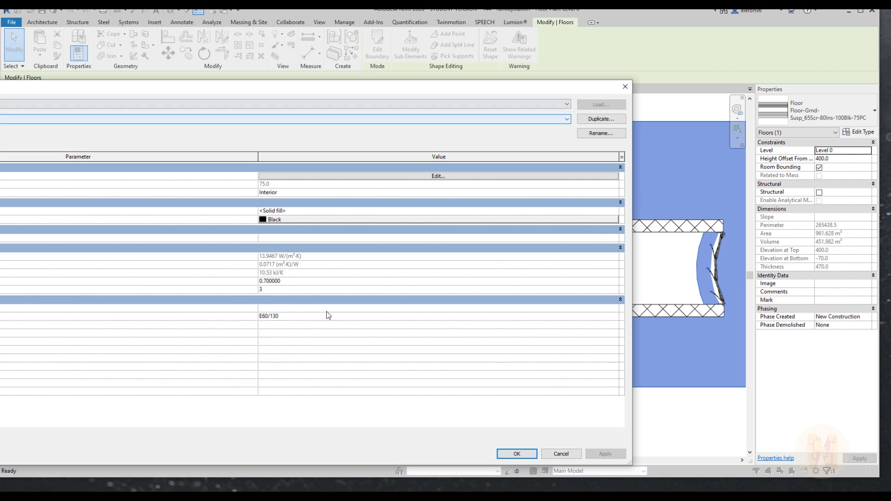
click(508, 453)
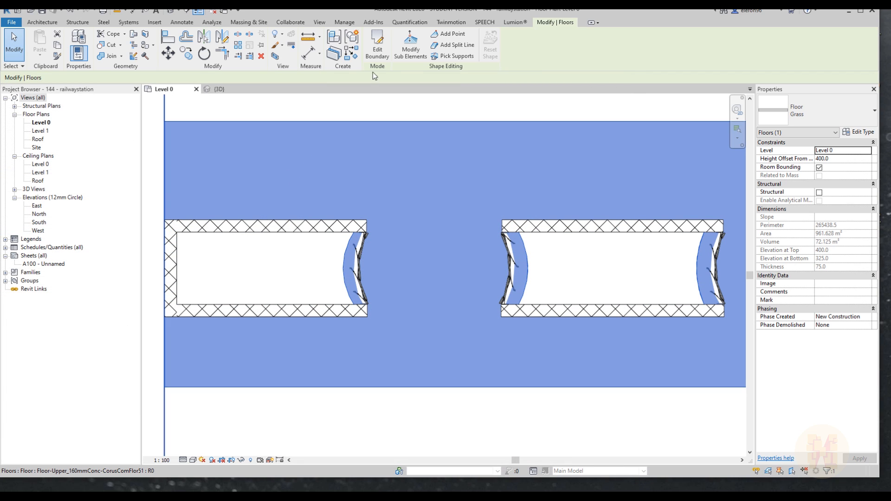
Change the raised floor's type back to Floor-Grnd-Susp_65Scr-80Ins-100Blk-75PC and deselect it.
click(818, 109)
click(780, 177)
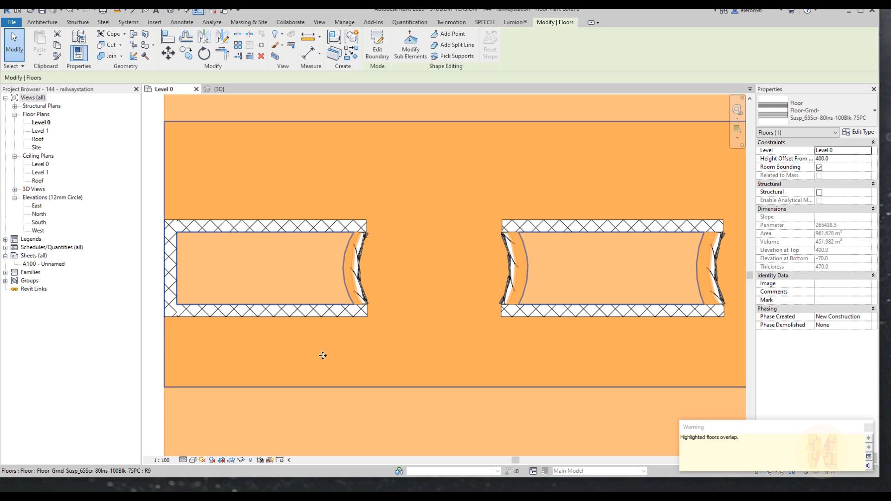
key(Escape)
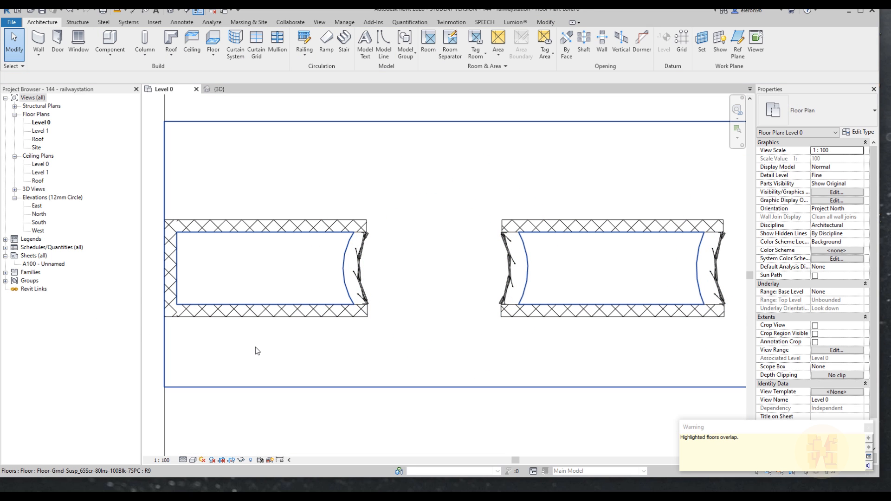
Start a floor of type Grass on Level 0 and use the edge loop of the end room's arc-ended opening as boundary.
click(213, 40)
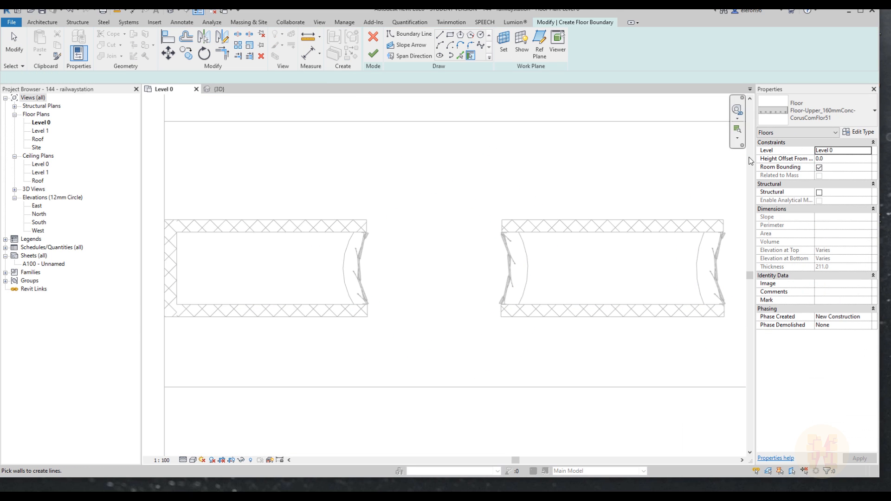
click(821, 115)
click(764, 237)
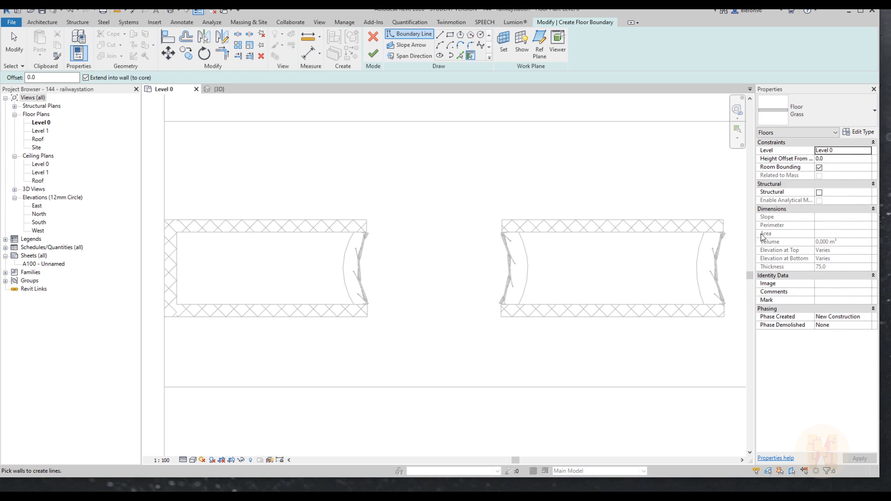
click(460, 56)
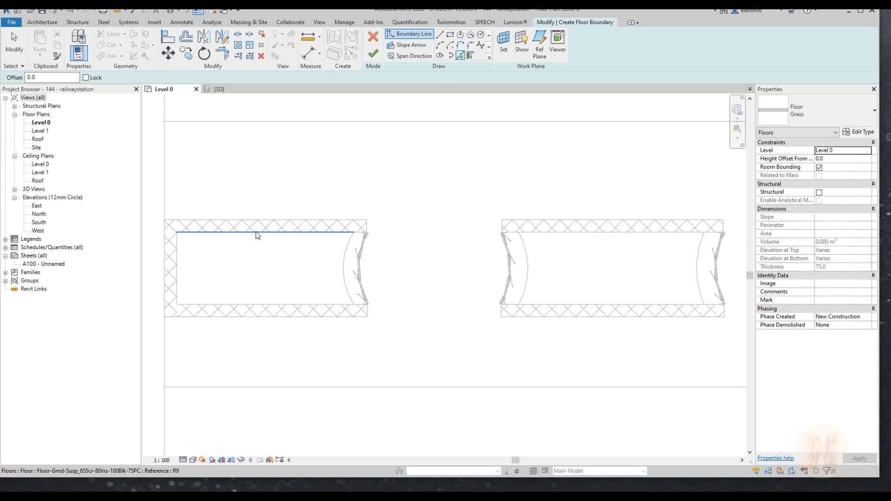
key(Tab)
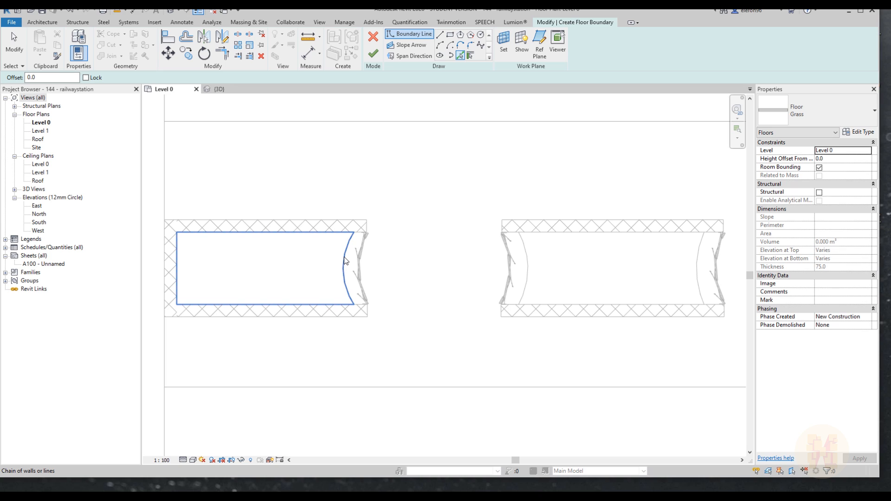
click(344, 257)
Add the neighbouring room's arc-ended opening to the Grass floor's boundary and finish the floor.
middle_drag(550, 252, 361, 249)
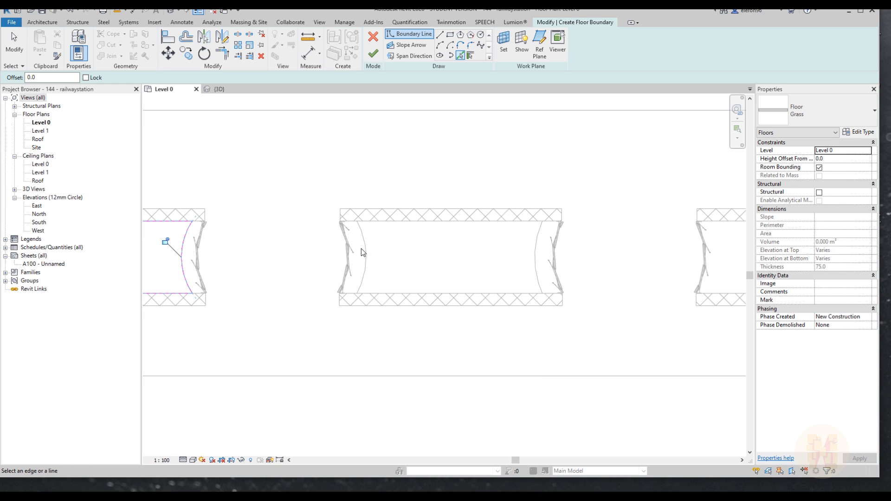
key(Tab)
click(366, 252)
scroll(484, 283, down, 2)
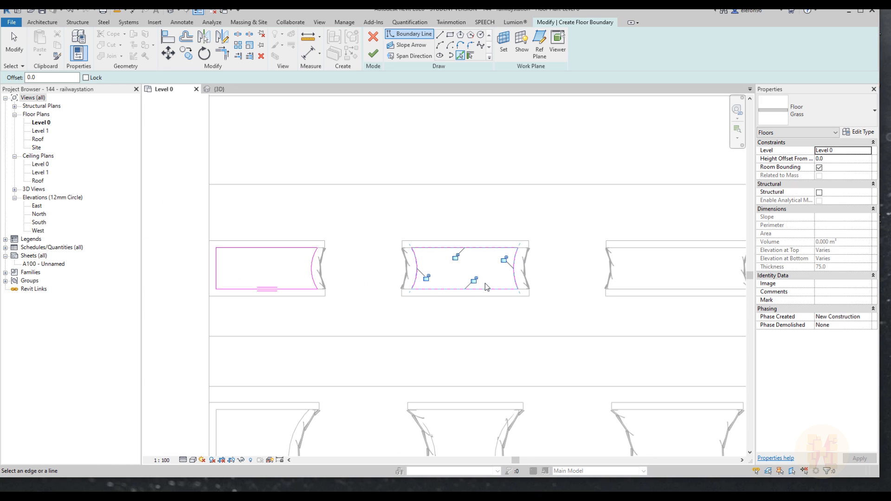
click(371, 54)
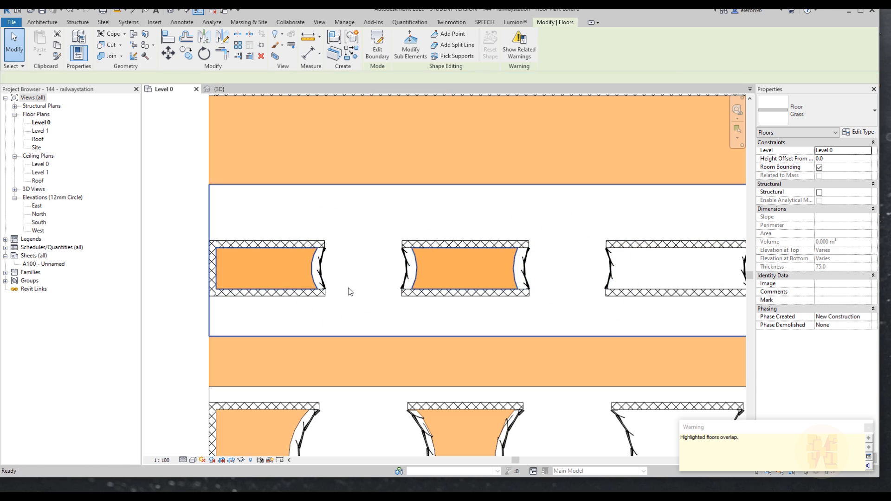
Open the 3D view and select the Grass floor between the block walls to inspect its placement.
click(227, 89)
middle_drag(490, 332, 249, 333)
scroll(479, 344, down, 5)
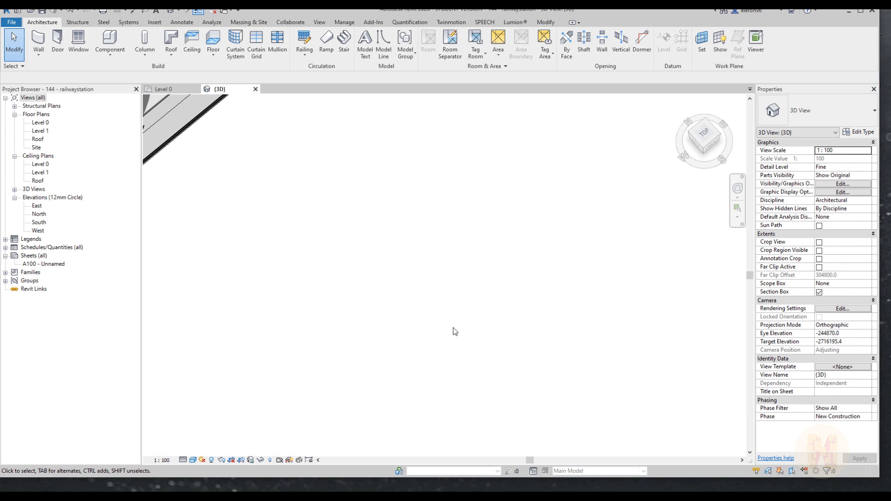
middle_drag(288, 274, 366, 277)
scroll(366, 277, up, 6)
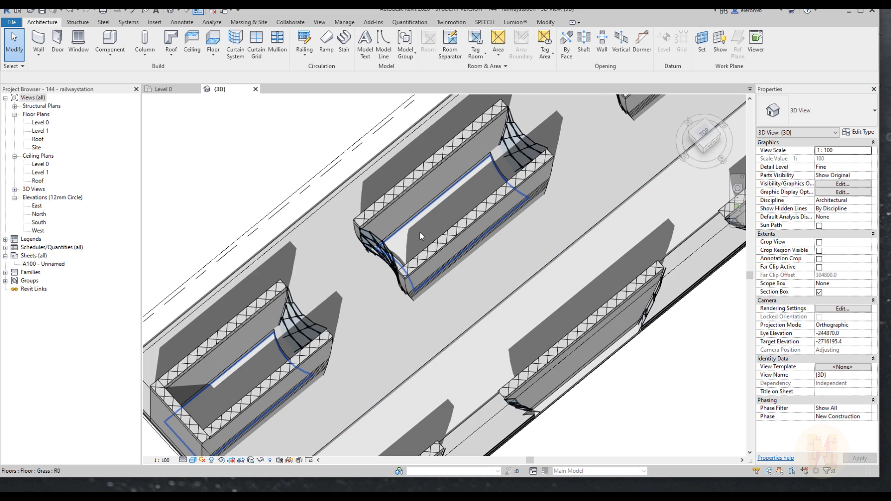
click(420, 233)
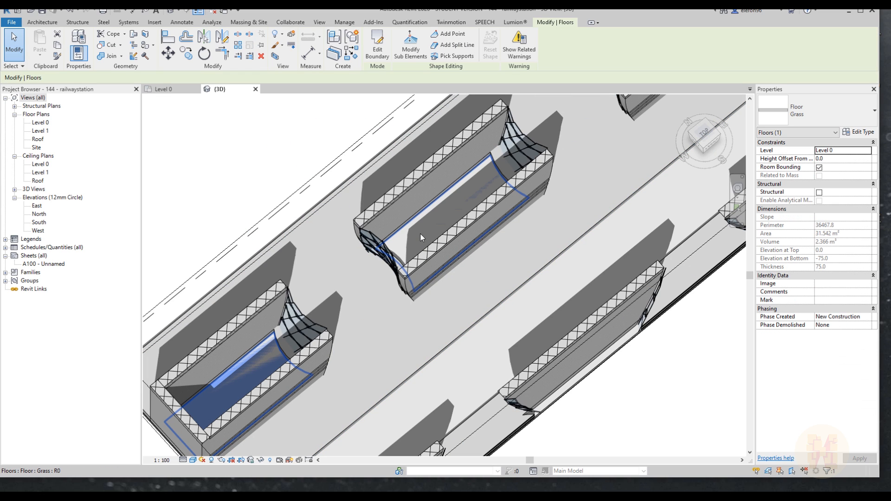
Set the raised floor type's Concrete Masonry, Floor Block layer to 150 mm thick and apply the change.
click(338, 293)
scroll(400, 334, down, 4)
shift+middle_drag(400, 334, 443, 248)
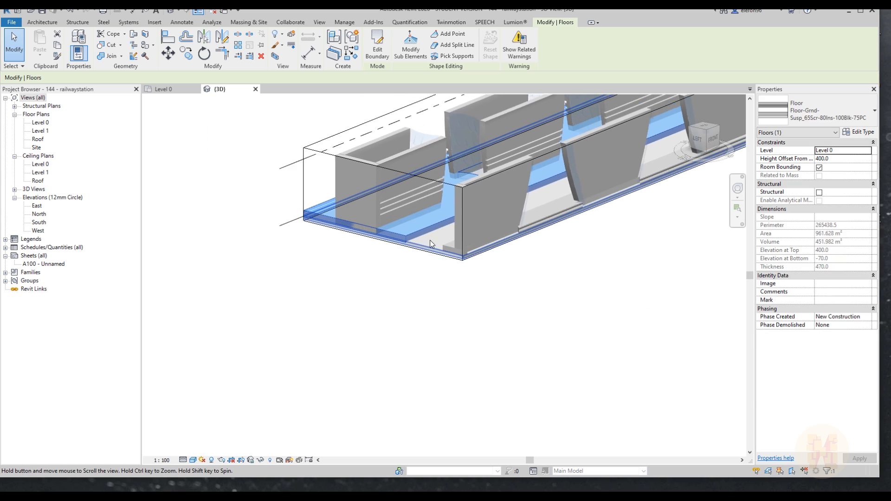
scroll(400, 232, up, 3)
scroll(349, 232, up, 2)
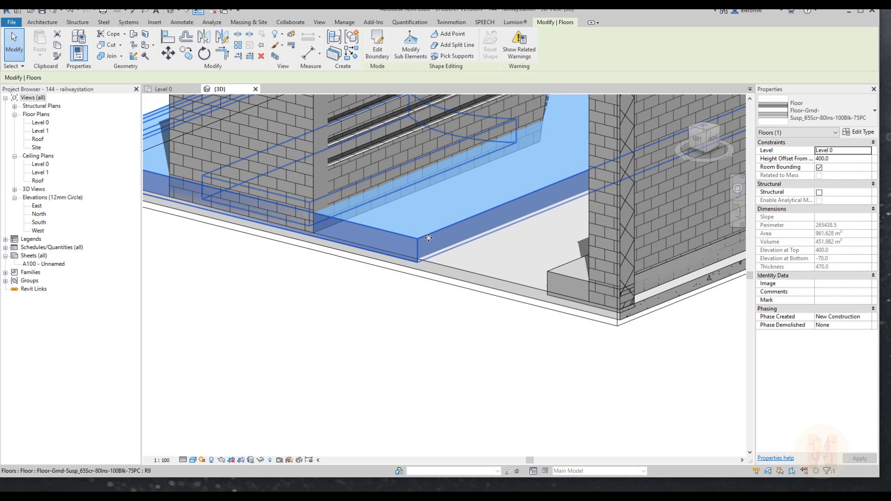
middle_drag(426, 240, 432, 251)
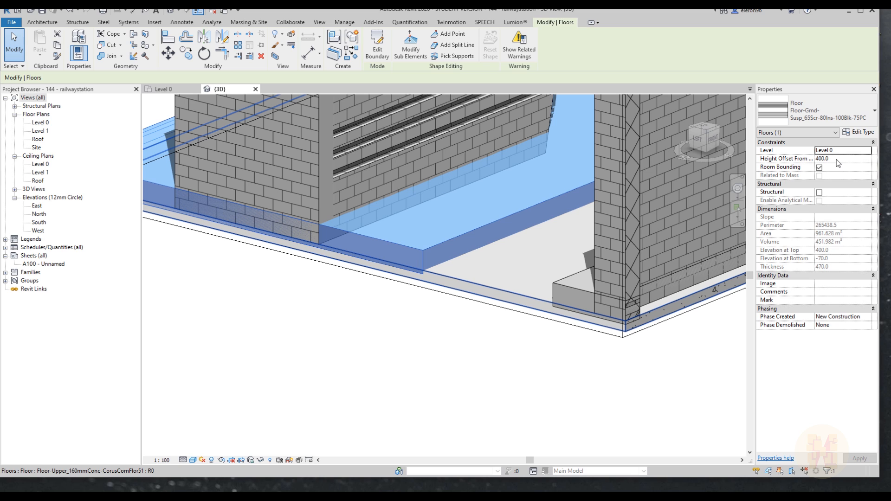
click(858, 133)
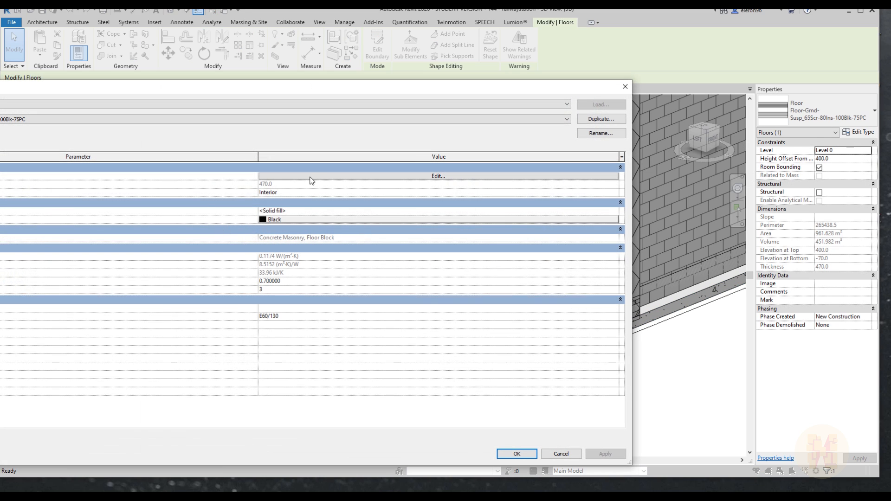
click(313, 179)
click(239, 219)
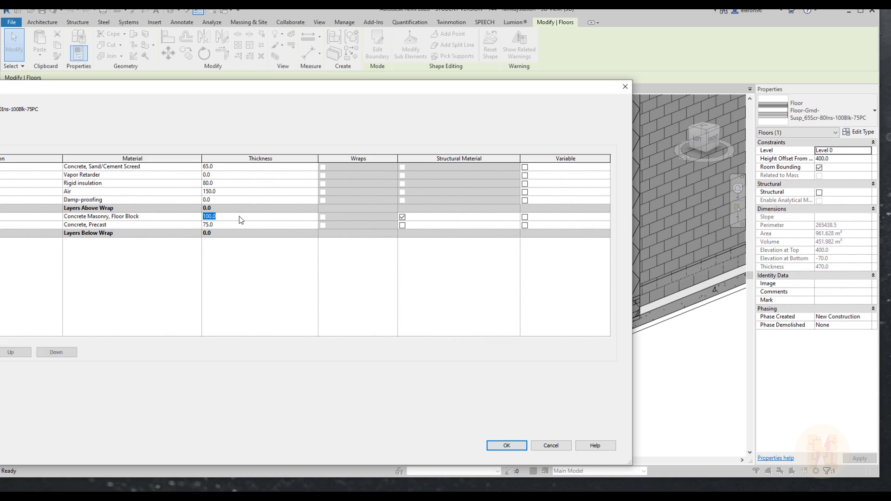
click(171, 261)
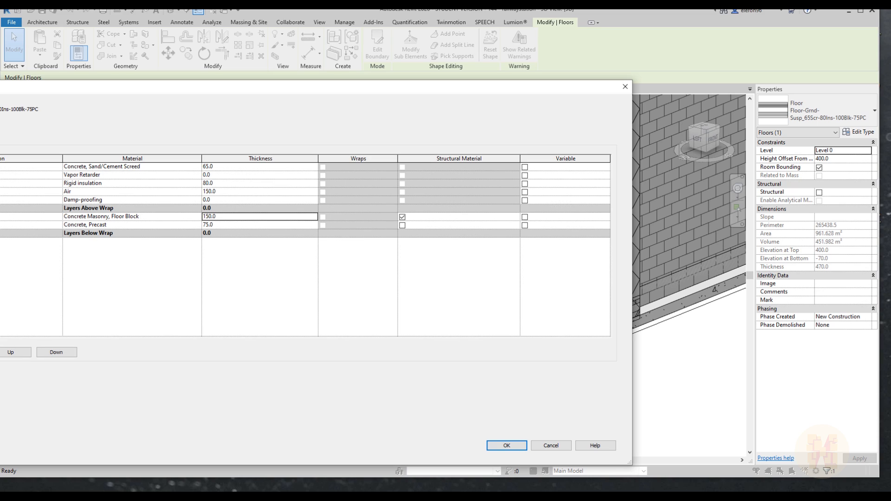
click(512, 445)
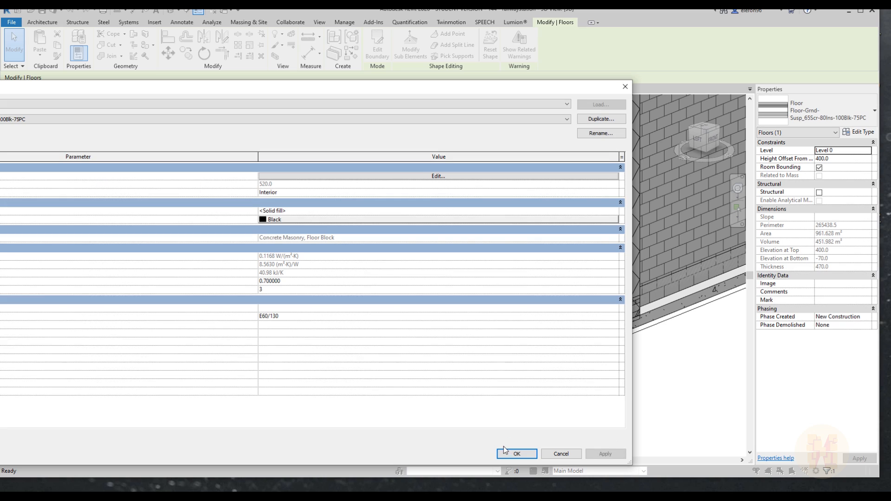
click(513, 455)
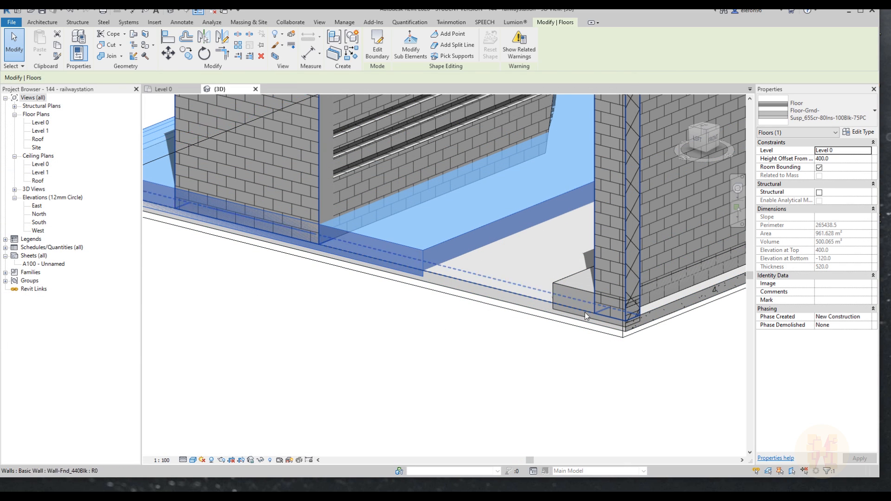
key(Escape)
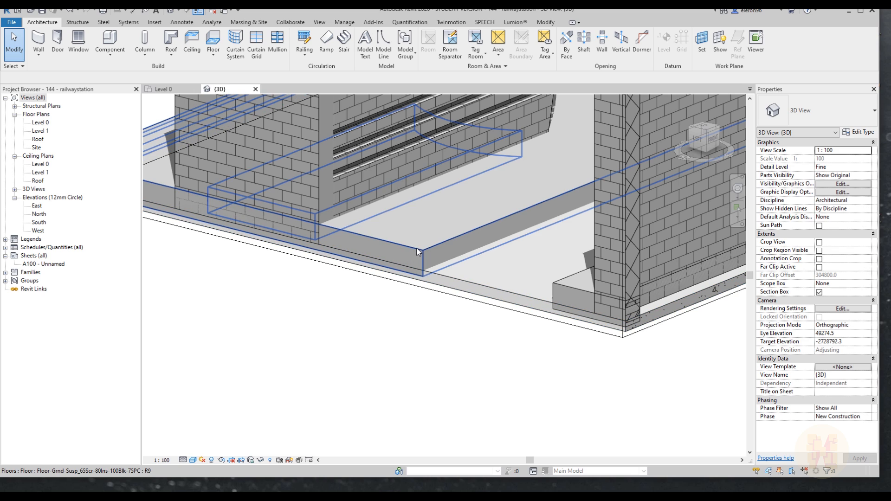
Compare the height offsets of the lower floor slab and the raised floor at their overlapping corner.
scroll(411, 251, up, 3)
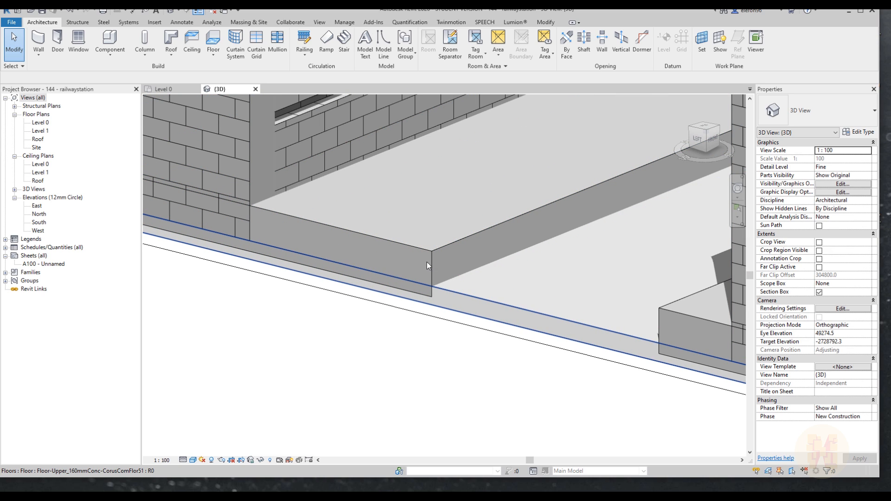
click(445, 295)
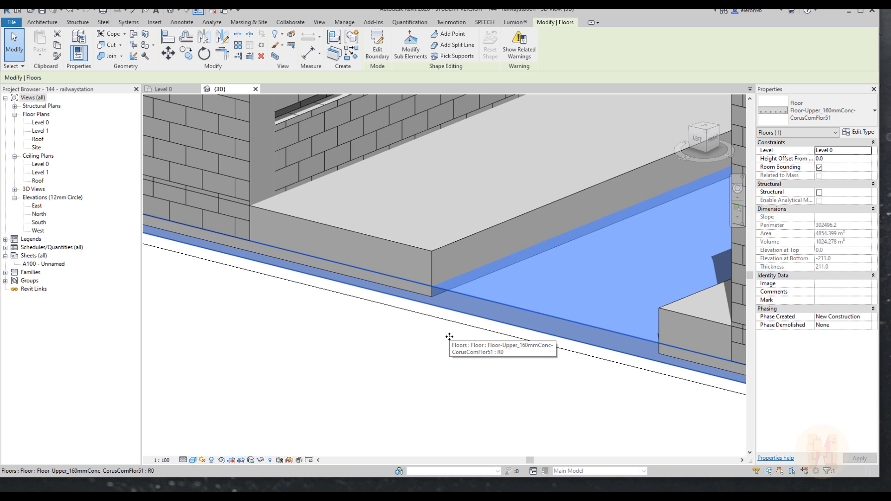
key(Escape)
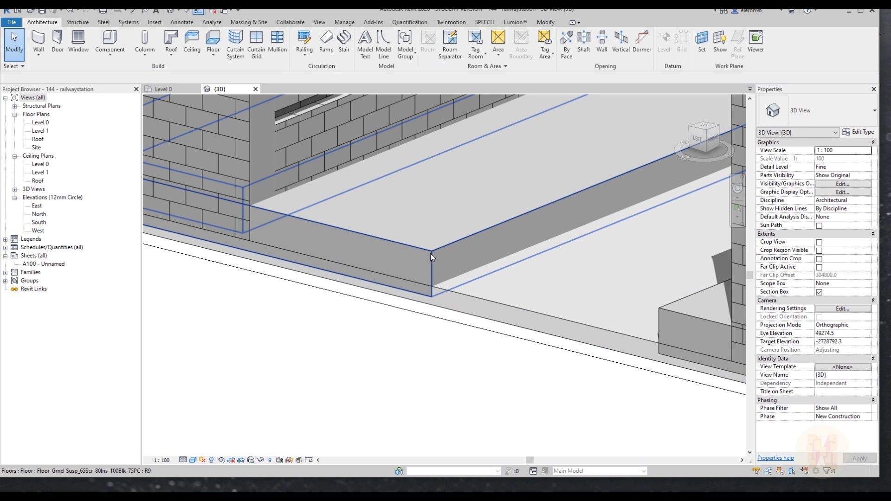
click(430, 253)
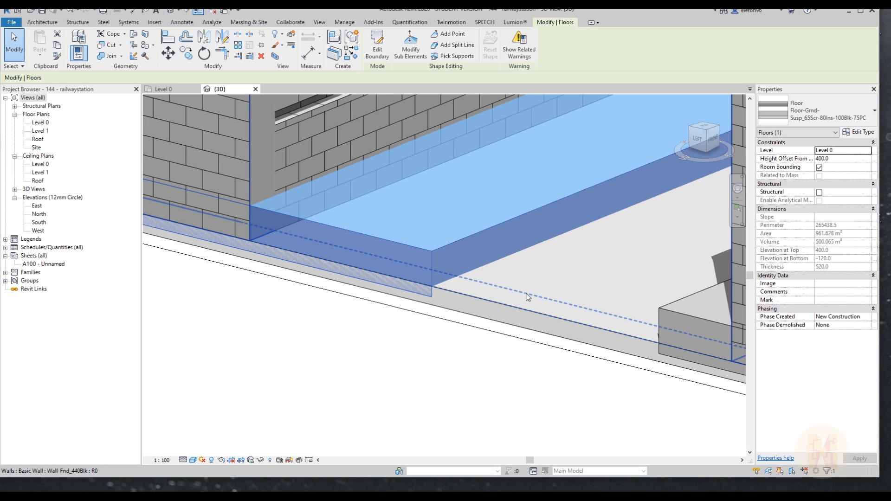
key(Escape)
Align the raised floor's underside with the top edge of the lower floor slab.
key(a)
key(l)
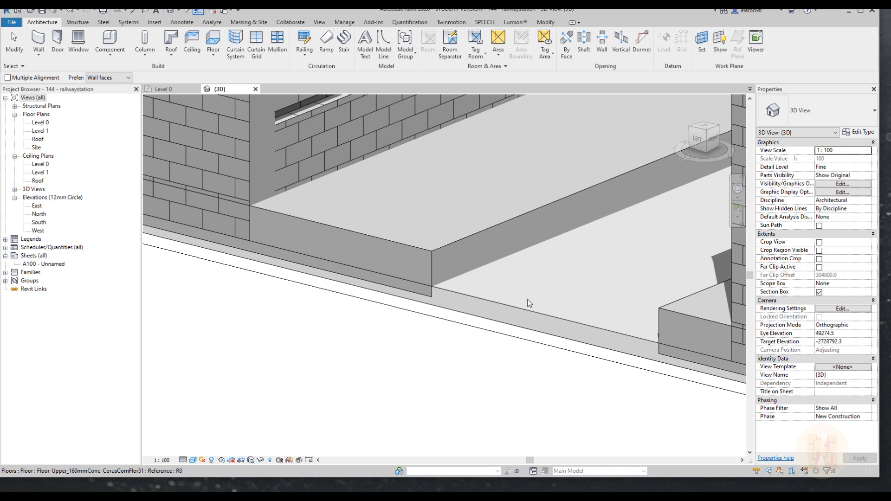
click(549, 22)
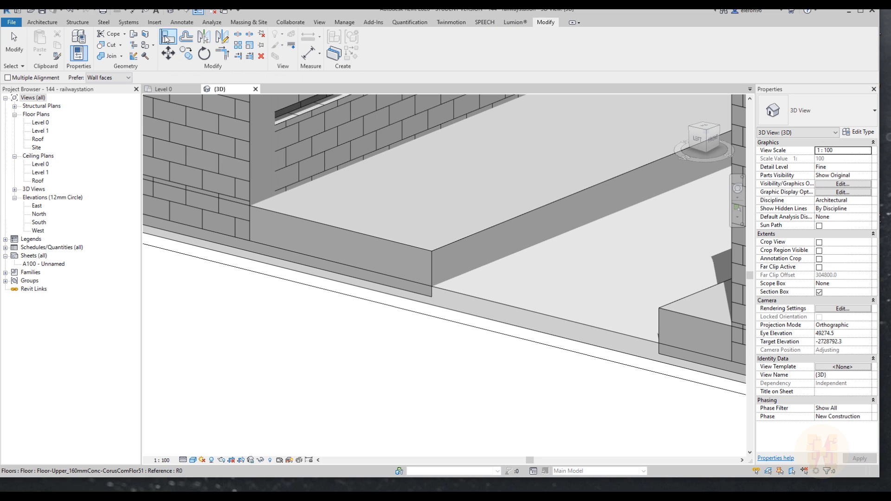
click(533, 309)
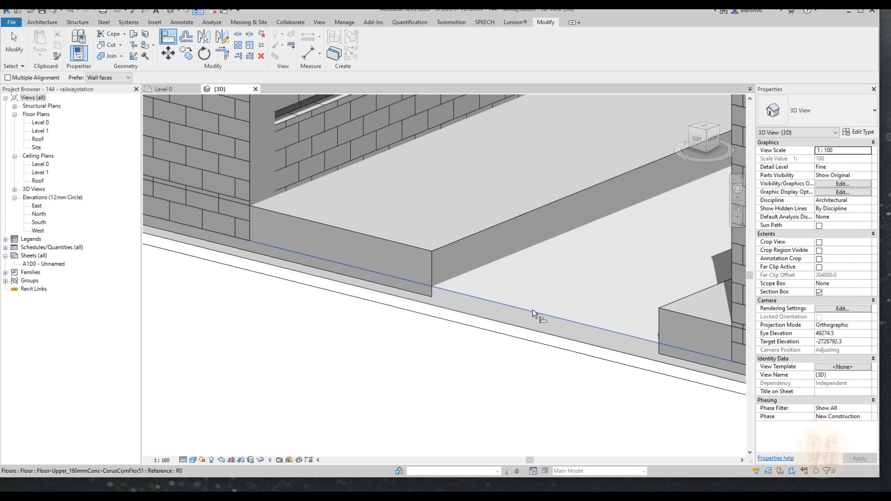
click(425, 294)
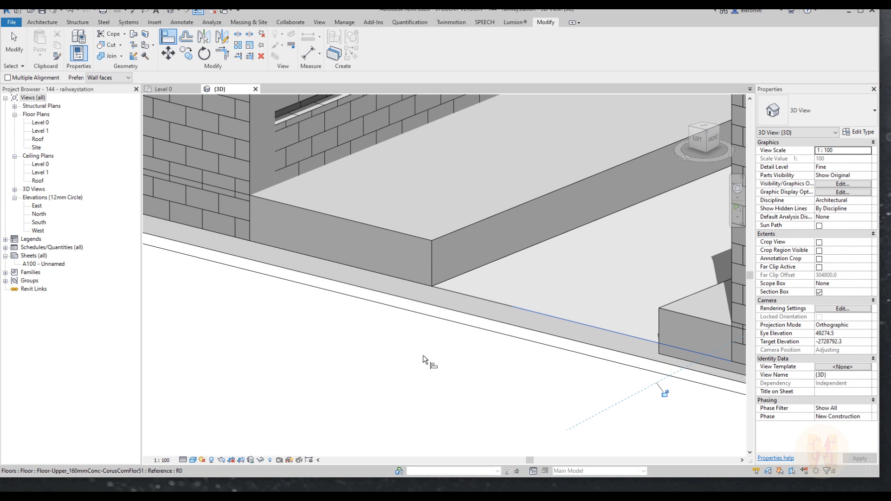
key(Escape)
key(Escape)
Check the raised floor's height offset from its level in its properties.
key(Tab)
click(417, 232)
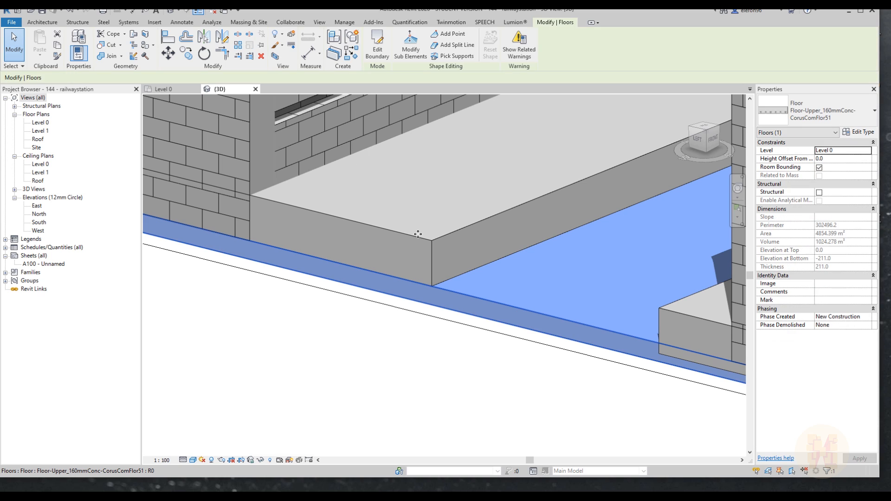
key(Escape)
click(428, 240)
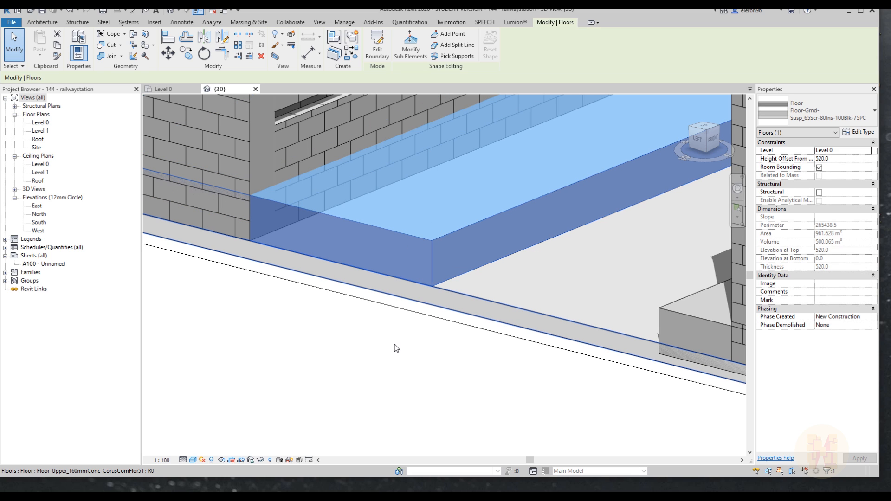
key(Escape)
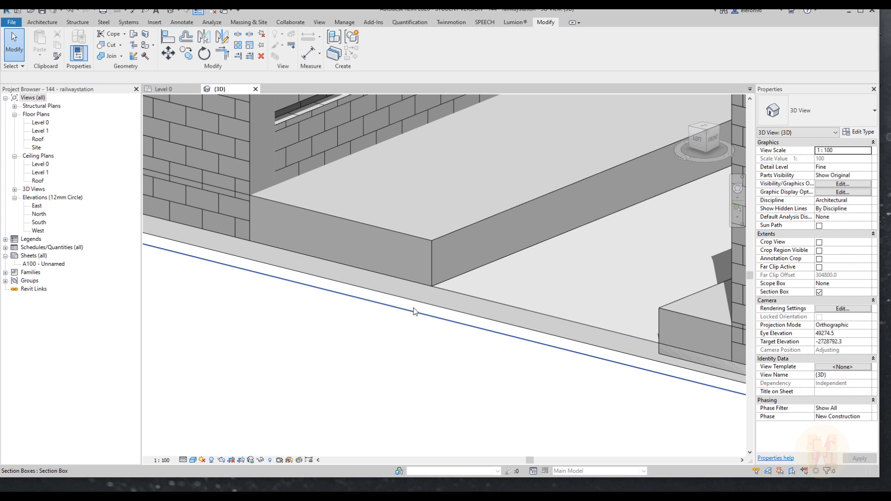
Select the 3D view's section box and shorten it along the building to enclose only the end rooms.
scroll(415, 309, down, 4)
shift+middle_drag(415, 308, 405, 360)
scroll(394, 229, down, 5)
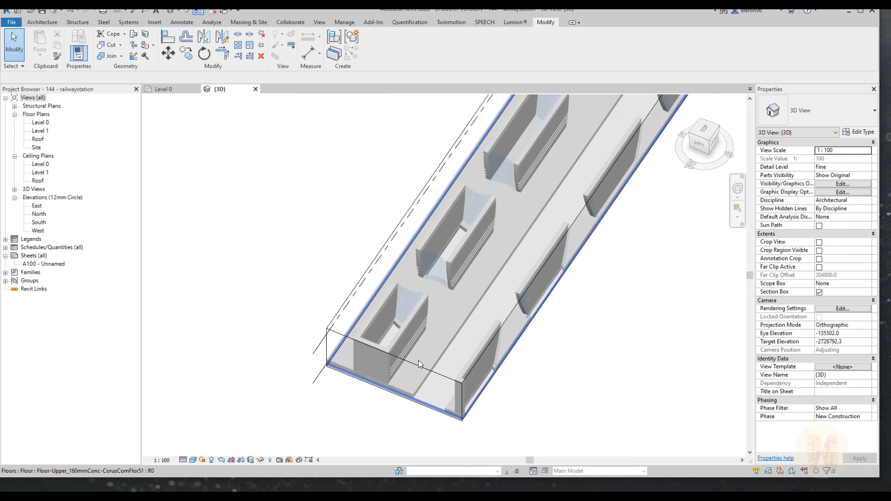
scroll(405, 360, up, 3)
click(405, 362)
scroll(405, 362, down, 5)
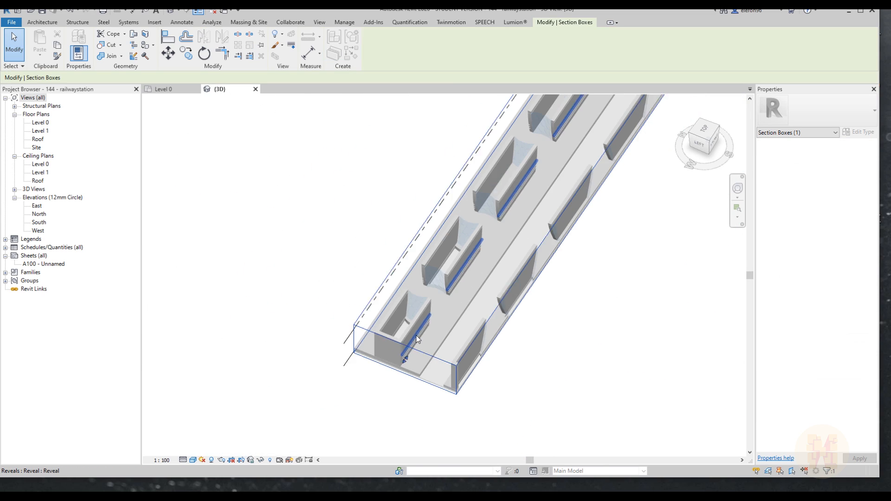
scroll(438, 374, up, 2)
scroll(459, 288, down, 3)
mouse_move(404, 356)
mouse_down()
mouse_move(435, 341)
mouse_move(417, 352)
mouse_up()
scroll(398, 354, up, 6)
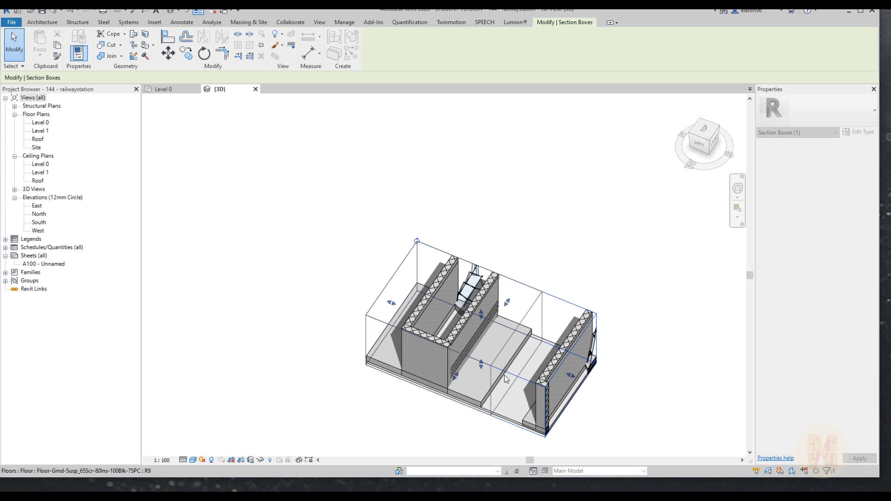
Narrow the section box across the building to isolate the U-shaped end room on the raised floor and view its interior.
scroll(427, 360, up, 4)
shift+middle_drag(427, 359, 664, 318)
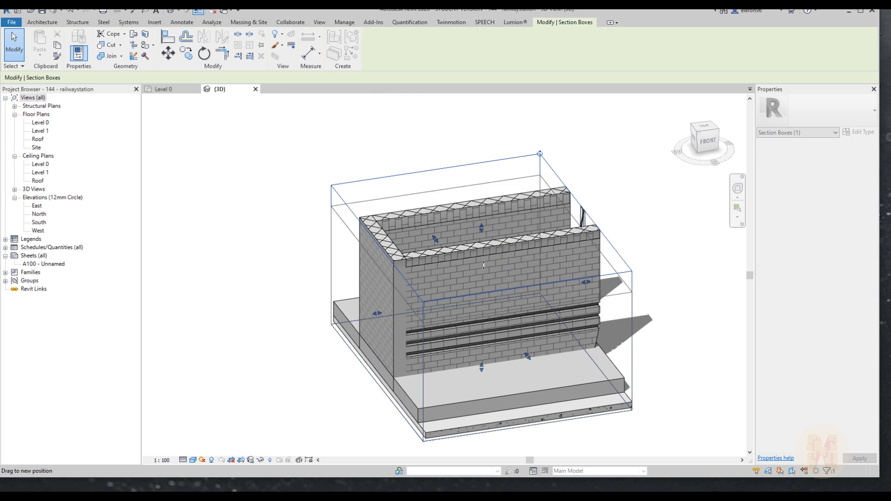
click(664, 318)
shift+middle_drag(583, 278, 459, 366)
mouse_move(496, 241)
middle_down()
mouse_move(337, 166)
mouse_move(367, 199)
middle_up()
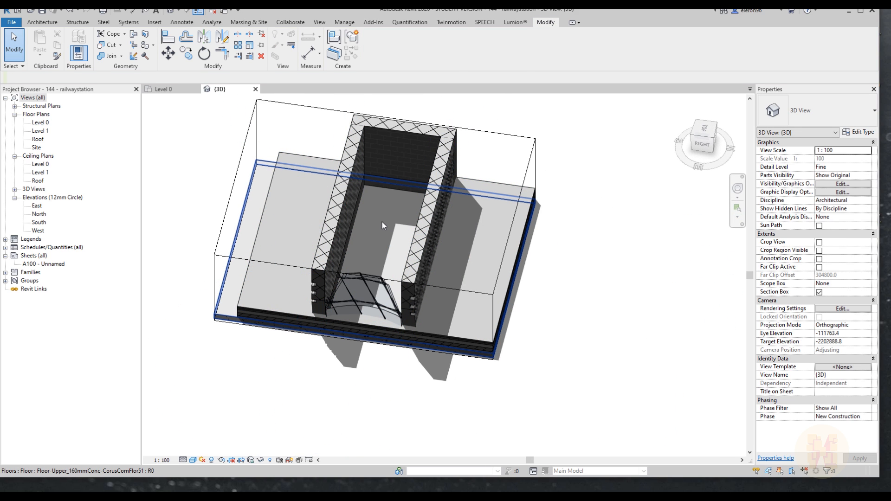
Select the Grass floor inside the end room and set its height offset from the level to 70.0.
click(376, 230)
scroll(376, 231, up, 4)
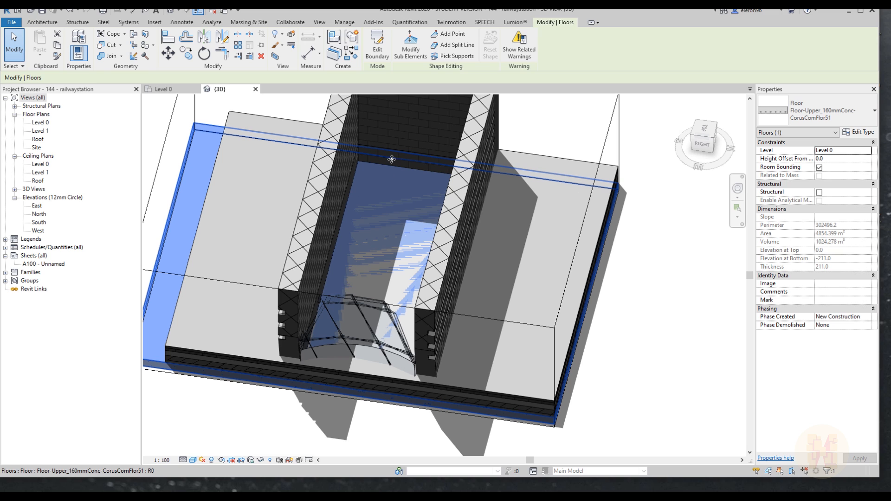
click(388, 179)
shift+middle_drag(369, 325, 318, 293)
click(834, 159)
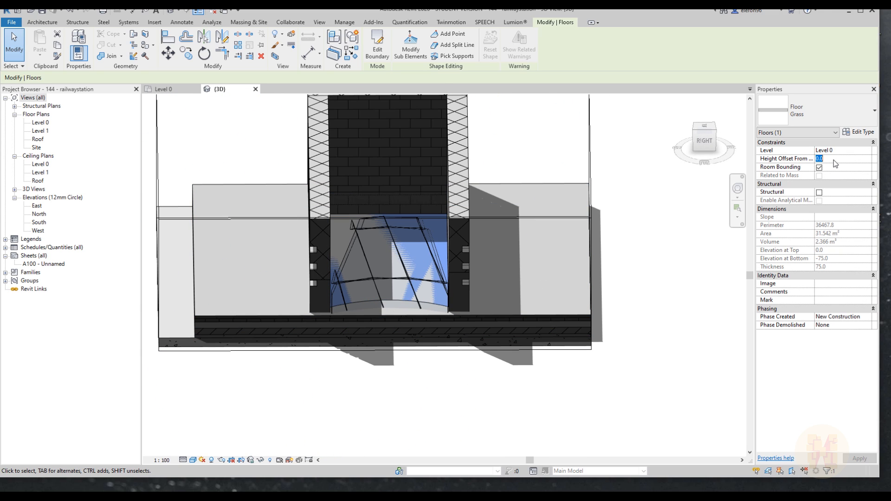
text(70.0)
shift+middle_drag(363, 321, 408, 388)
click(670, 344)
Select the Grass floor again and examine its fit against the room's walls and the curved floor edge.
click(375, 252)
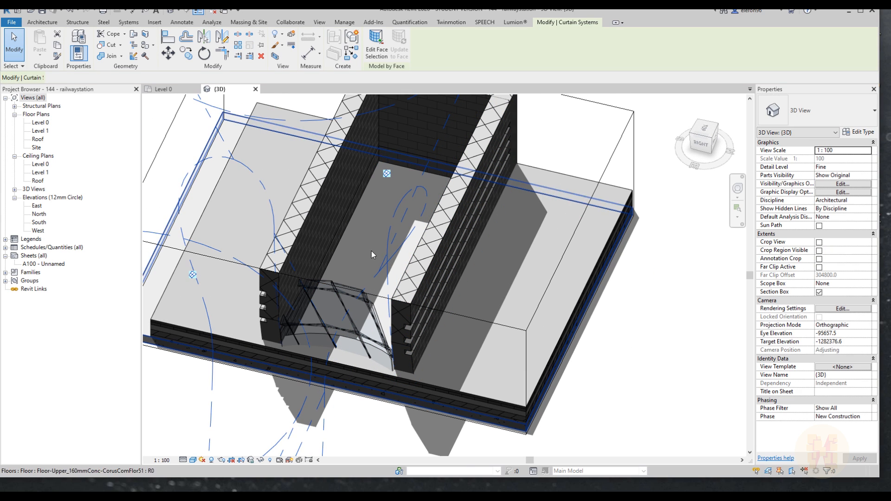
key(Escape)
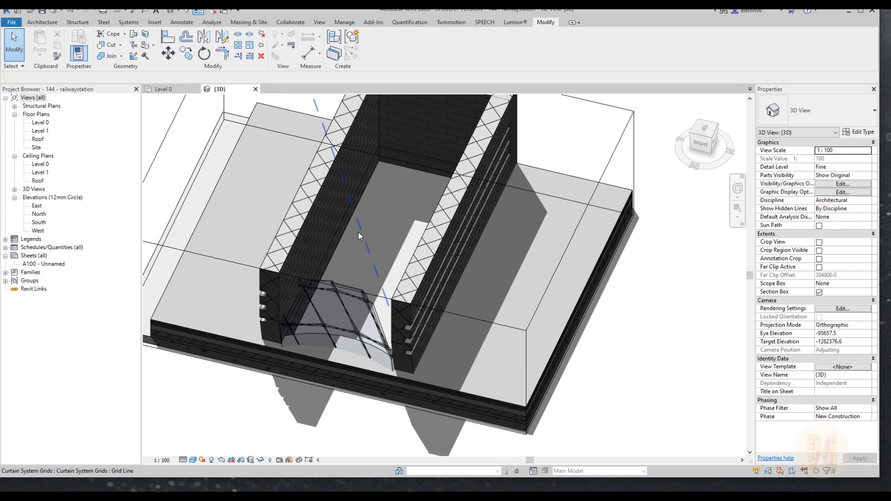
click(374, 173)
scroll(447, 244, down, 3)
shift+middle_drag(436, 261, 452, 204)
scroll(452, 204, up, 6)
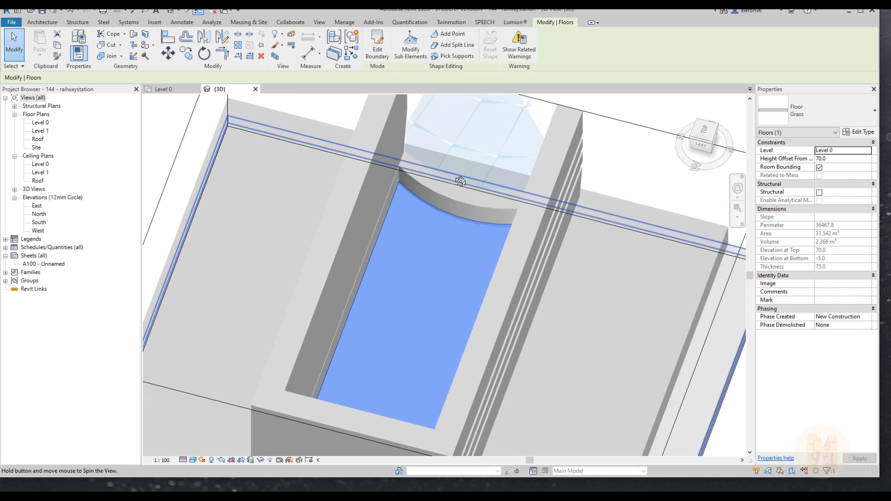
scroll(418, 230, down, 6)
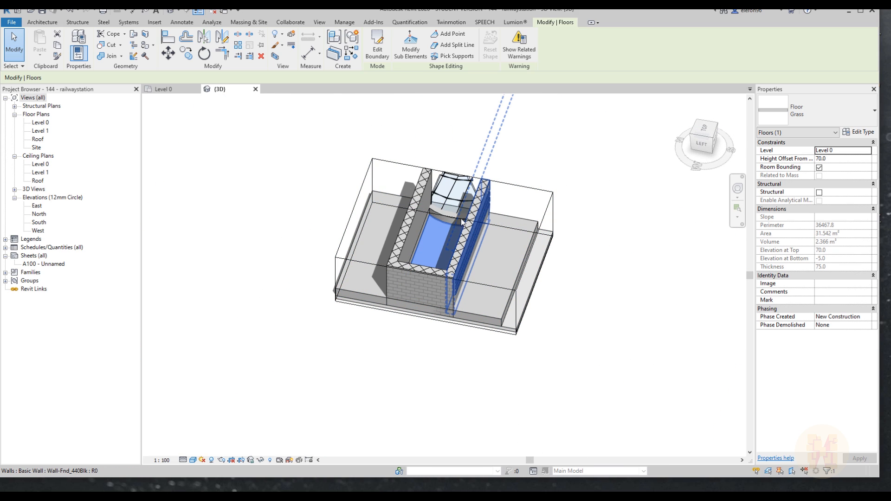
Narrow the section box across the building to cut lengthwise through the end room and expose its floor layers.
click(524, 328)
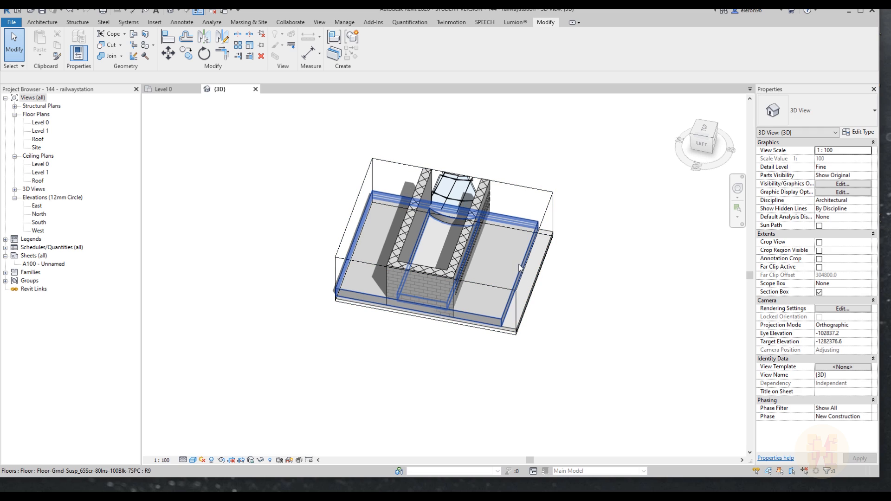
click(548, 212)
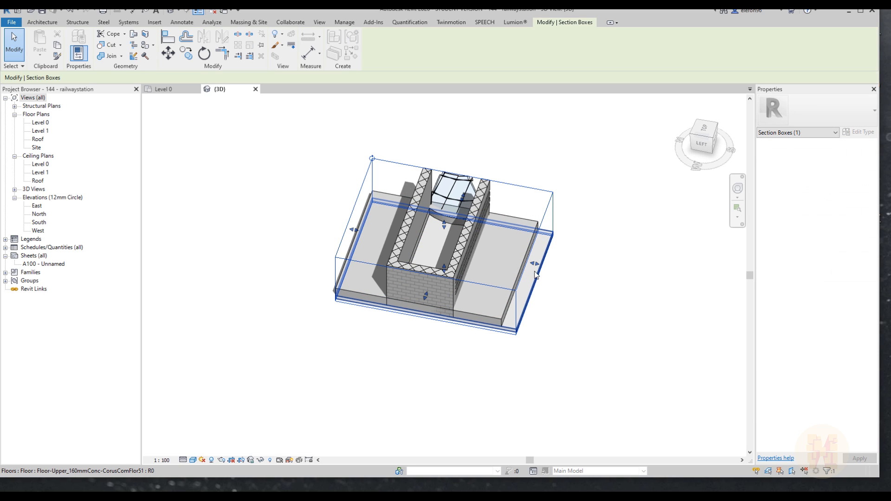
drag(434, 259, 435, 259)
shift+middle_drag(539, 343, 350, 260)
scroll(348, 259, up, 6)
shift+middle_drag(486, 269, 550, 304)
scroll(222, 225, up, 2)
Examine in section how the lower slab and the raised floor meet the room's long side wall.
click(256, 310)
click(262, 297)
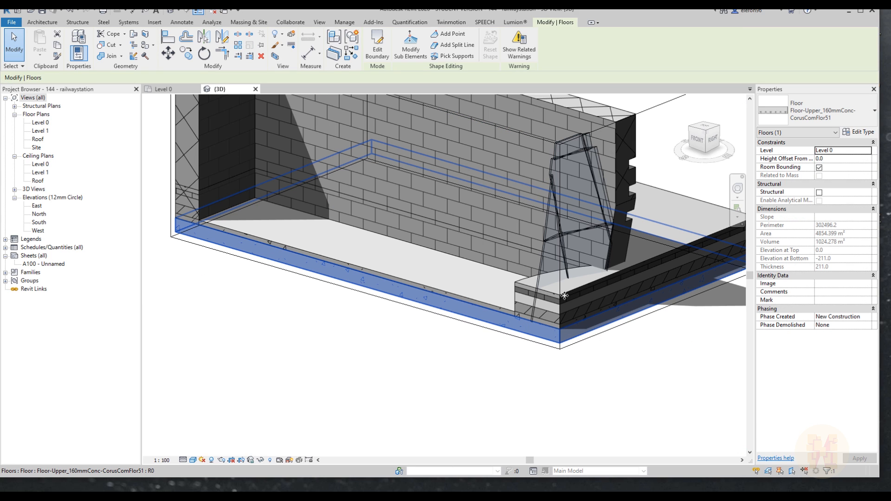
key(Escape)
click(645, 269)
shift+middle_drag(645, 268, 508, 285)
shift+middle_drag(564, 245, 442, 261)
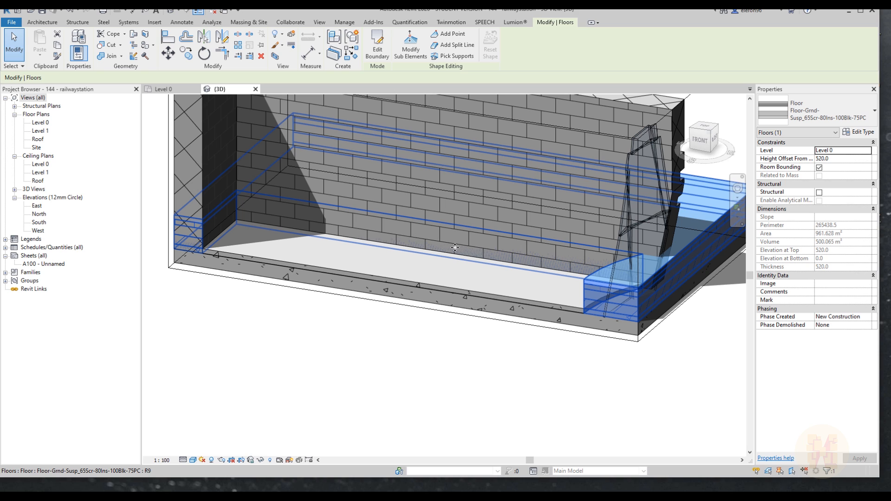
shift+middle_drag(460, 250, 510, 247)
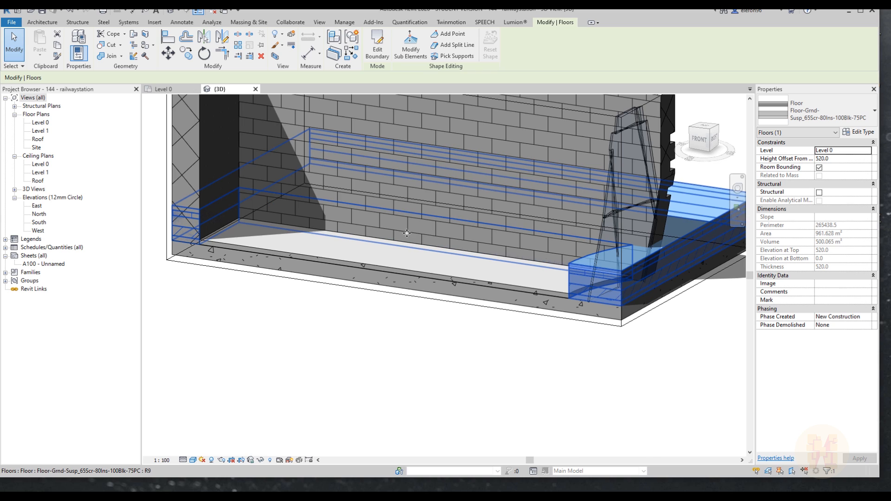
shift+middle_drag(420, 192, 493, 262)
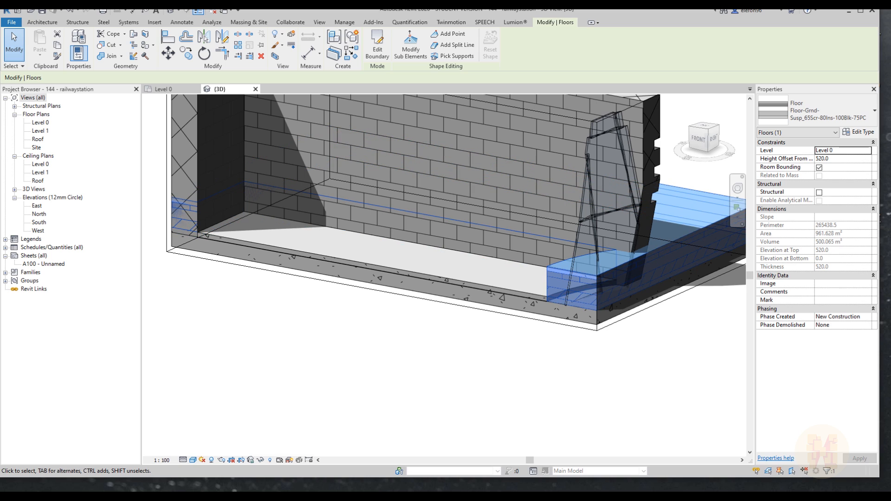
shift+middle_drag(433, 272, 404, 302)
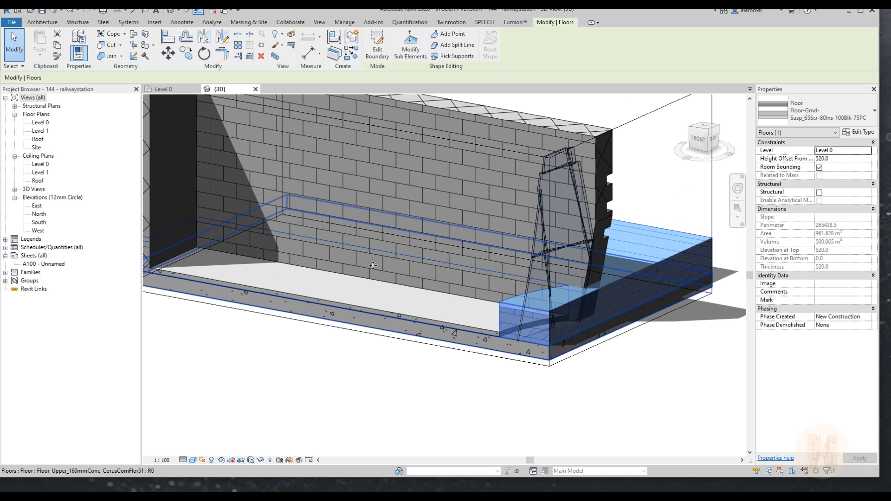
Join the raised floor's geometry with the long side wall of the end room.
click(107, 56)
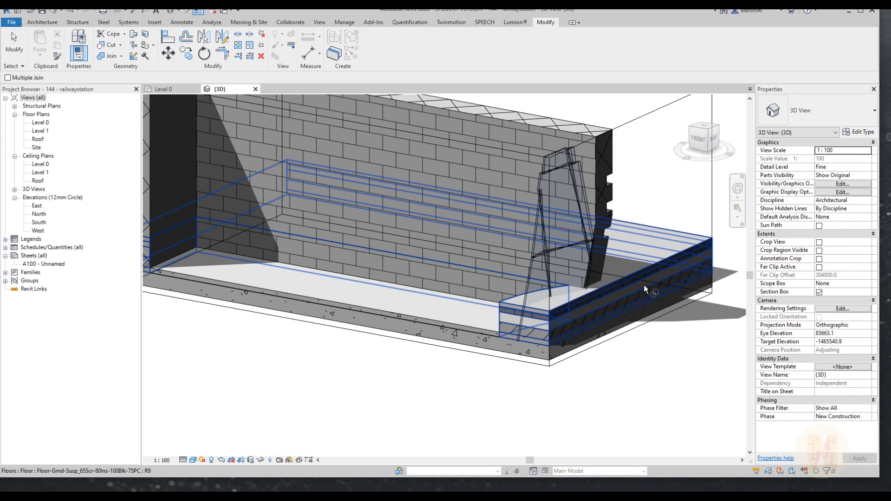
click(575, 324)
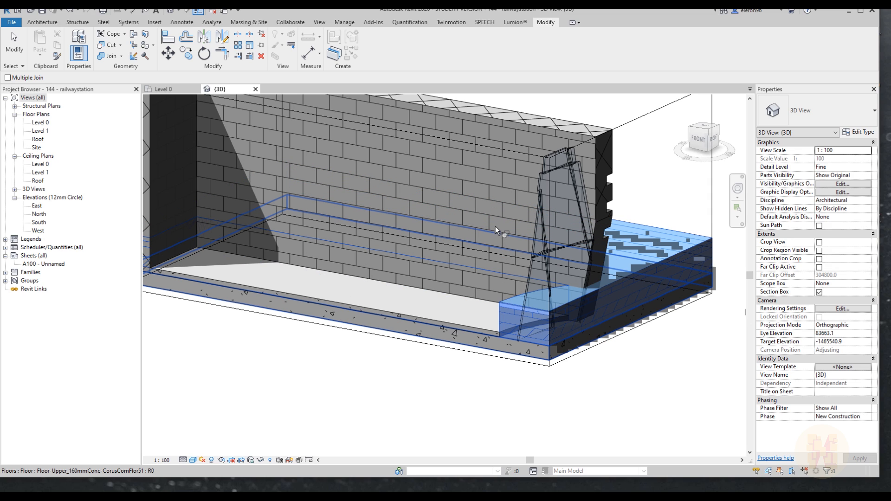
click(531, 124)
key(Escape)
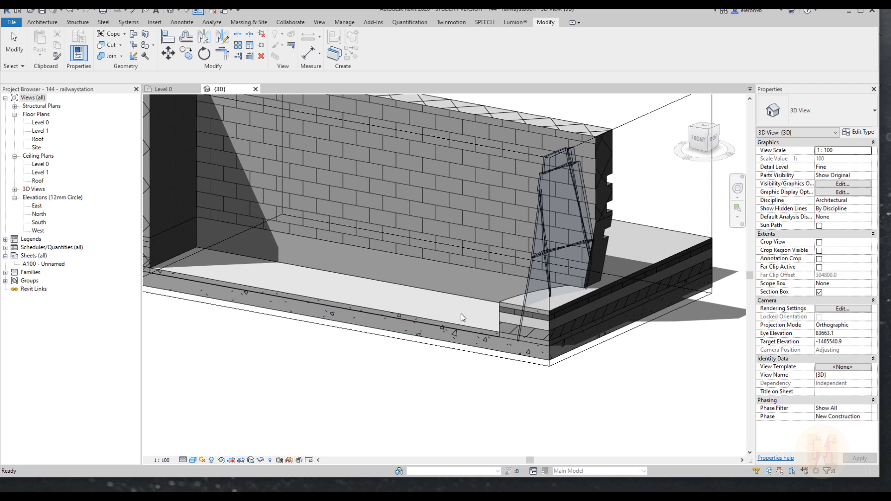
mouse_move(492, 395)
shift+middle_down()
mouse_move(523, 405)
mouse_move(541, 395)
shift+middle_up()
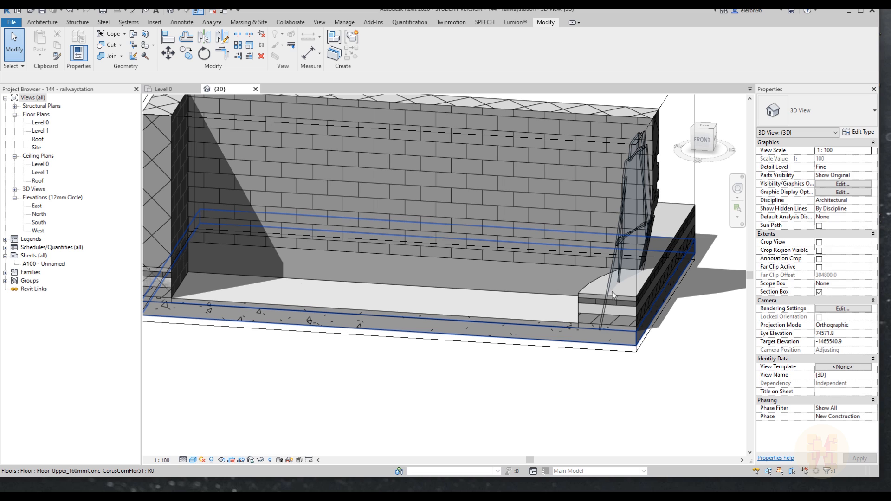
Switch the join order between the raised floor and the long side wall.
click(636, 297)
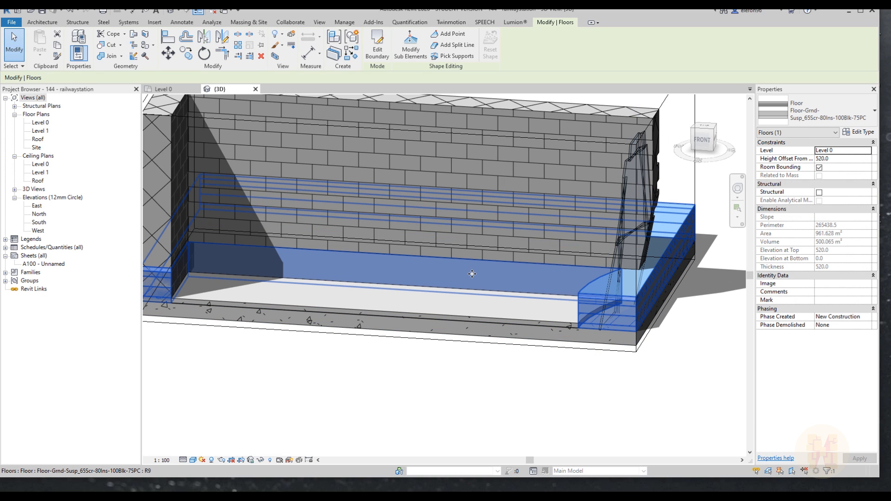
key(Escape)
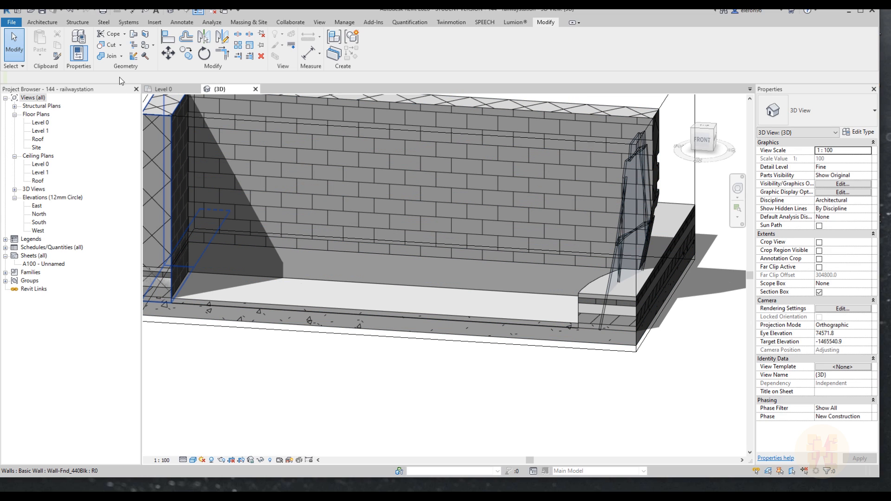
click(120, 55)
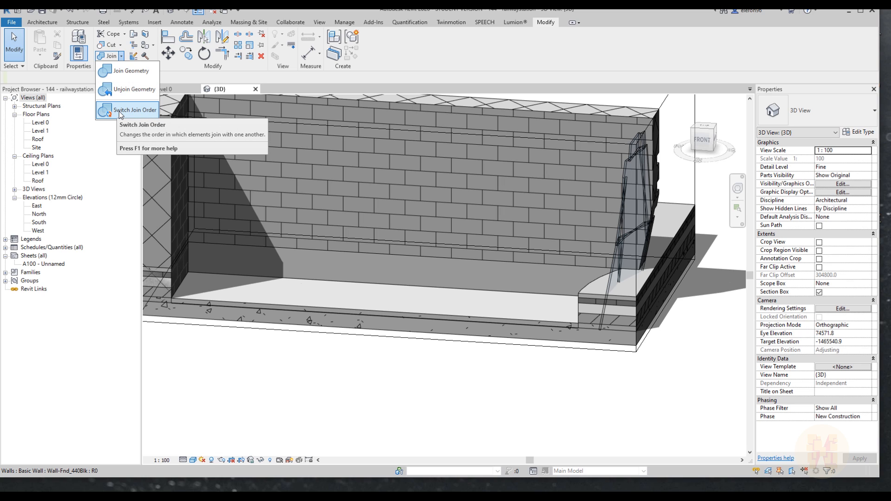
click(121, 111)
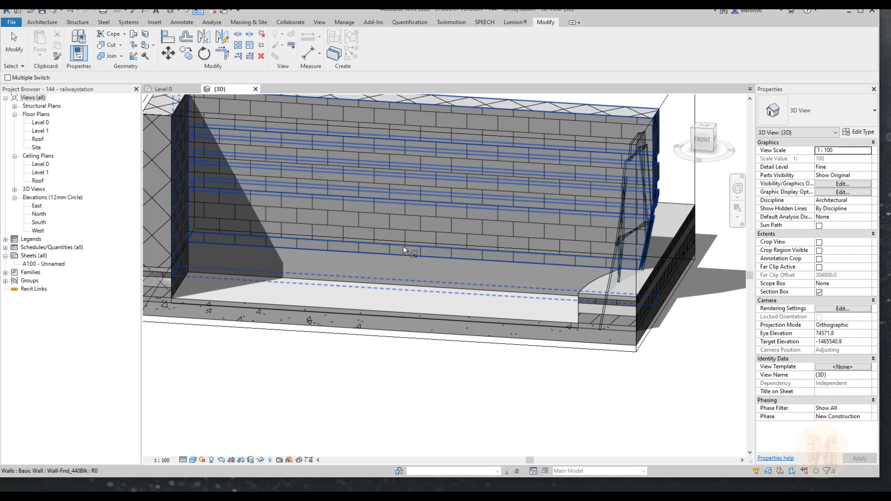
click(425, 274)
click(442, 227)
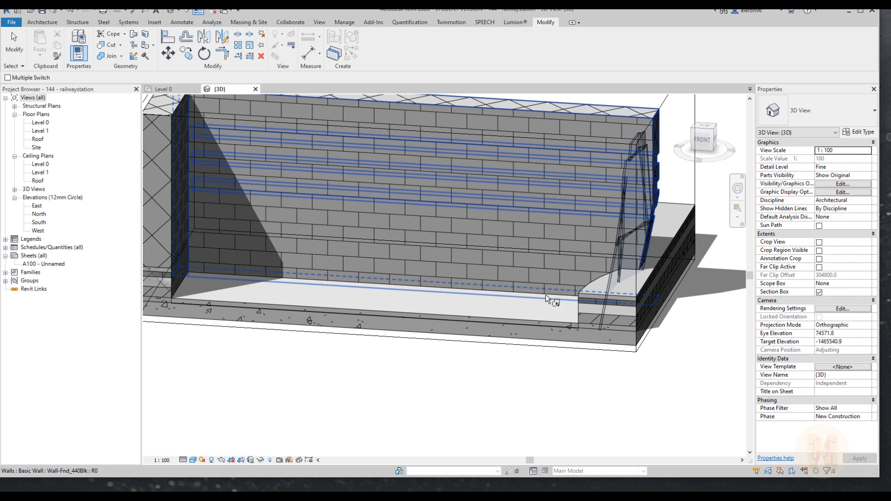
key(Escape)
shift+middle_drag(665, 300, 624, 275)
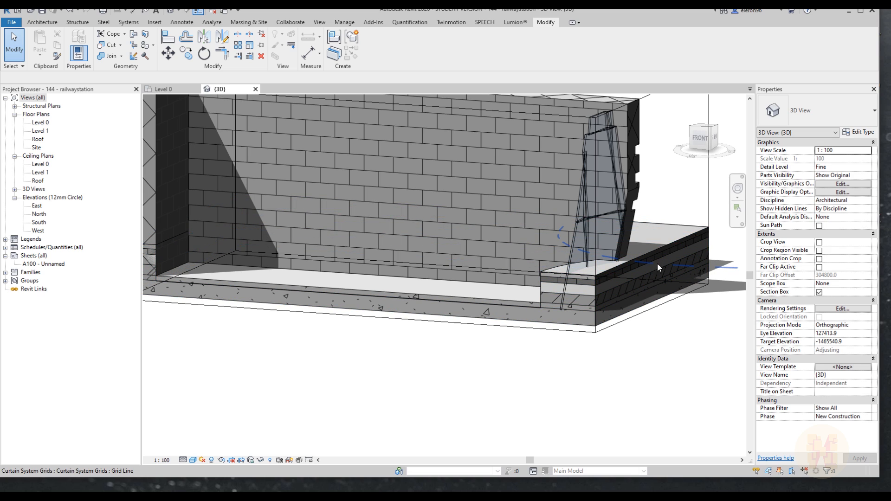
Shift the section box across the building to cut the end room from the opposite side and expose its other walls.
scroll(591, 300, down, 5)
shift+middle_drag(592, 300, 591, 267)
click(589, 264)
drag(470, 267, 397, 277)
drag(580, 252, 489, 264)
shift+middle_drag(495, 264, 450, 233)
scroll(523, 296, up, 3)
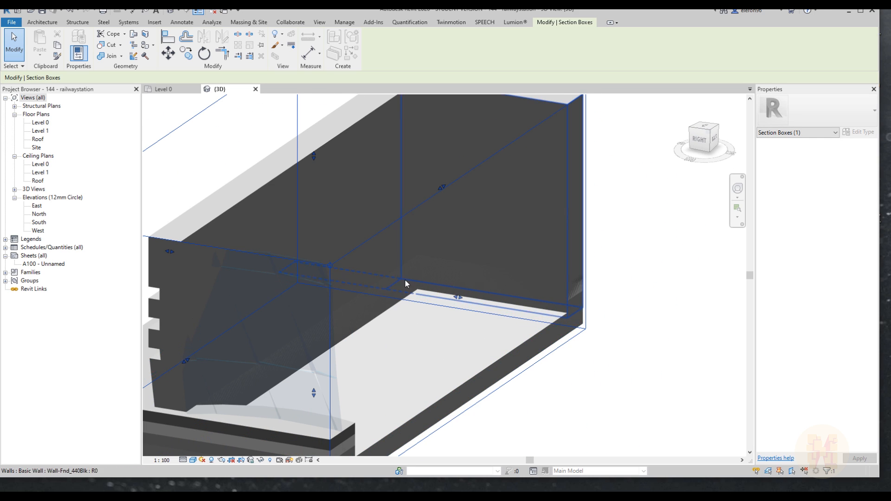
shift+middle_drag(586, 328, 497, 317)
scroll(508, 312, up, 2)
Join the raised floor with the wall exposed on the room's other side and switch the join order.
click(108, 56)
scroll(384, 342, down, 4)
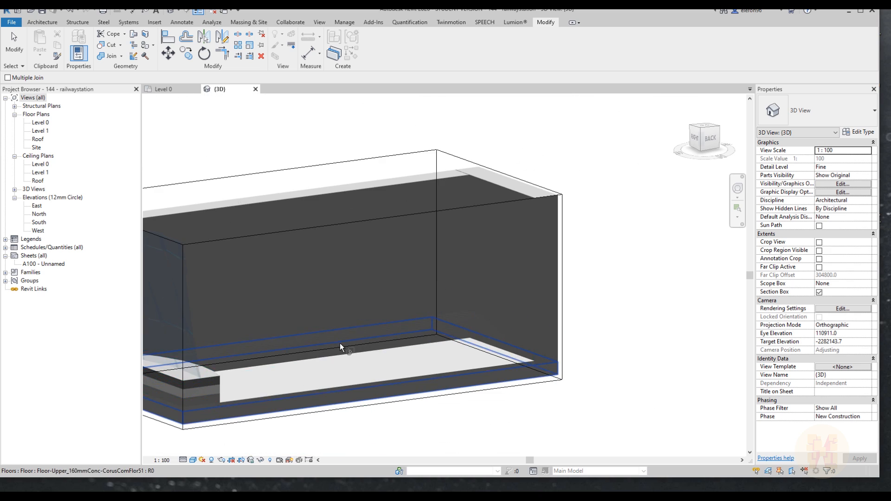
click(254, 359)
click(399, 252)
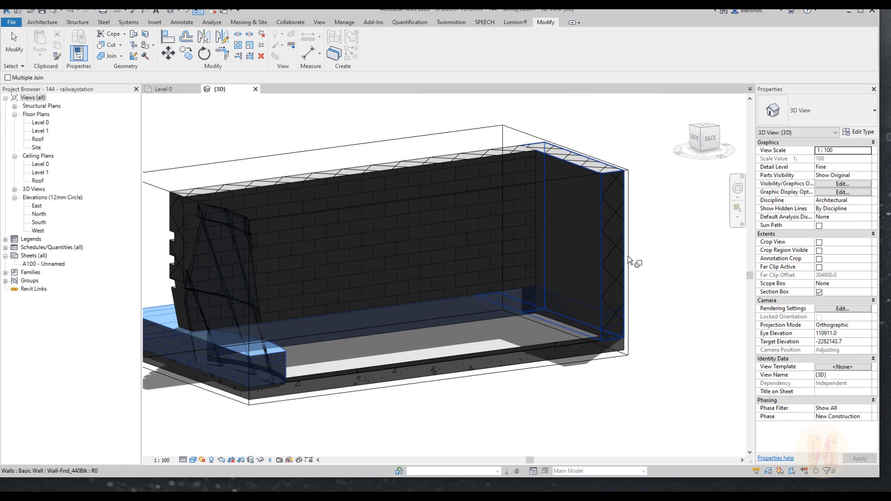
click(121, 55)
click(125, 113)
click(360, 313)
click(588, 264)
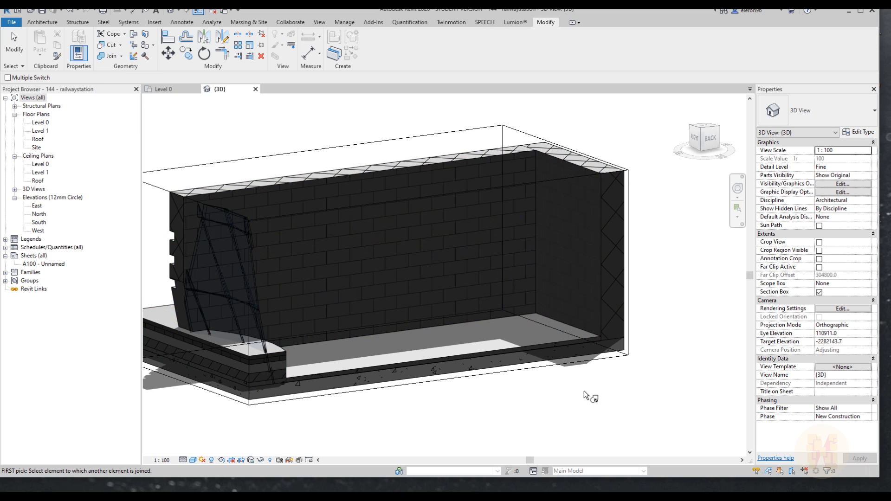
scroll(584, 391, down, 2)
key(Escape)
Select the section box and widen it across the building to include both side walls of the end room.
middle_drag(585, 404, 192, 354)
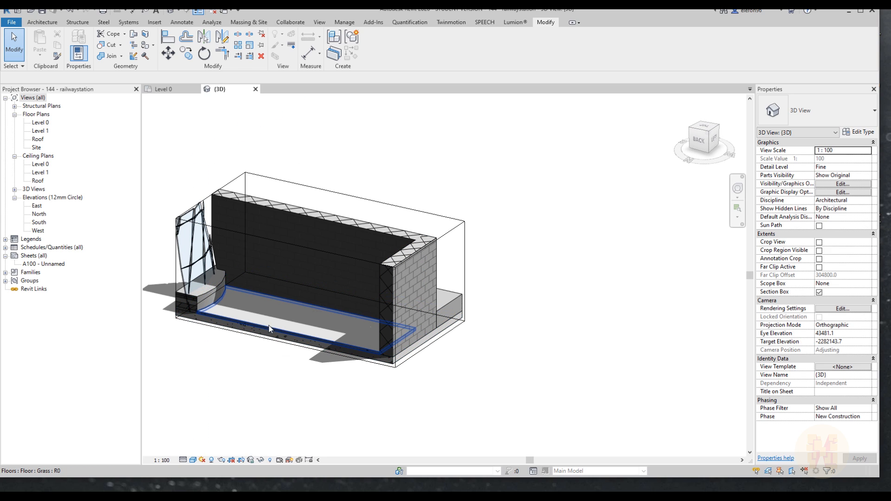
scroll(346, 388, down, 3)
shift+middle_drag(346, 387, 441, 378)
shift+middle_drag(440, 319, 418, 312)
scroll(426, 300, up, 3)
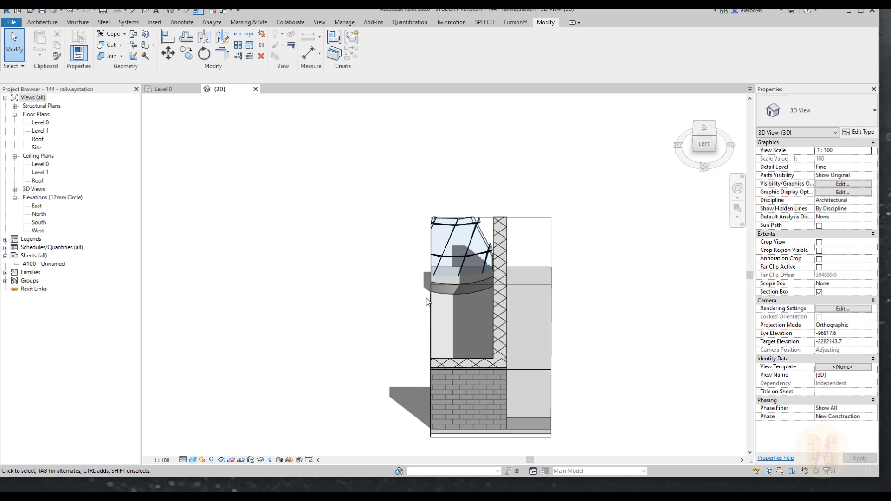
click(430, 308)
drag(430, 327, 344, 323)
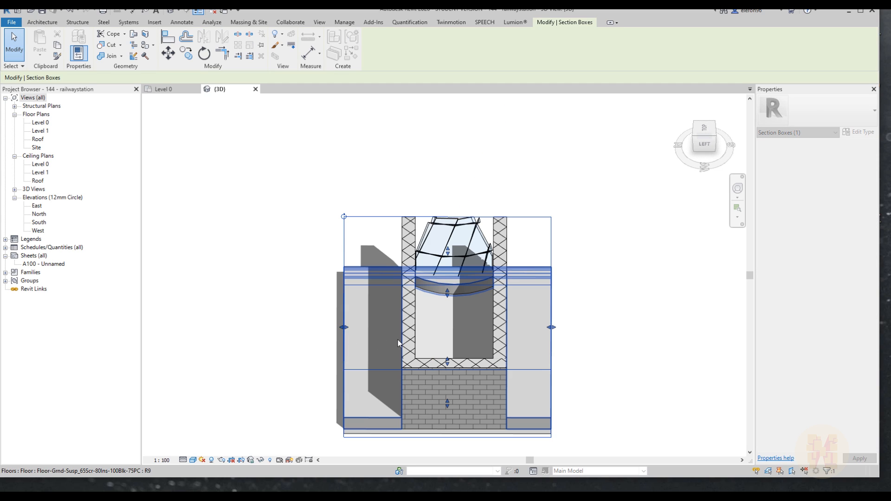
scroll(454, 330, down, 2)
Extend the section box along the building into the next room and widen it past the raised floor's long edge.
shift+middle_drag(454, 330, 494, 365)
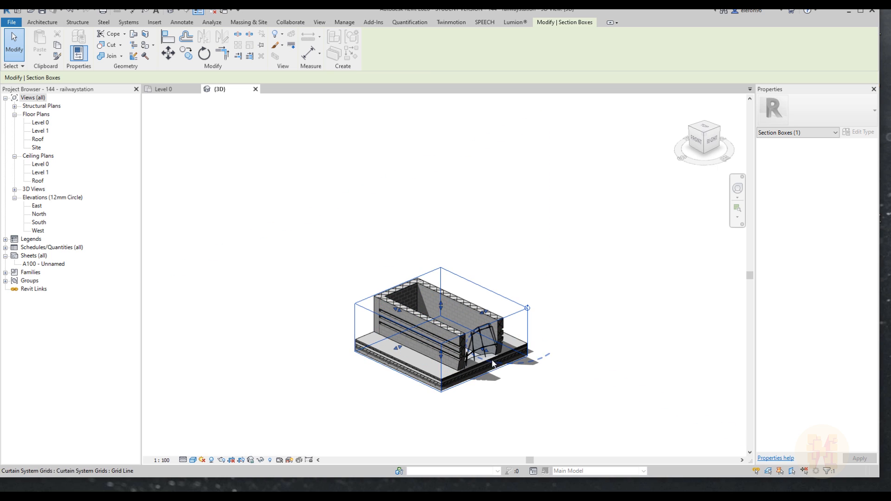
drag(493, 365, 571, 402)
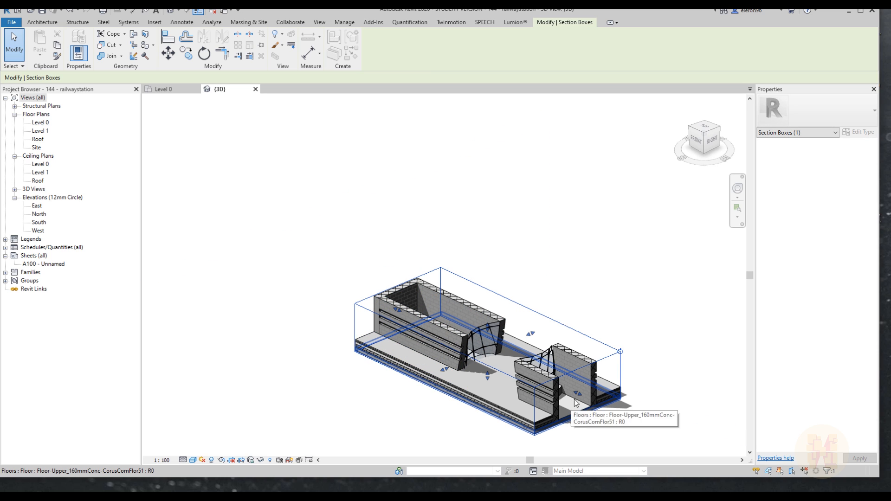
shift+middle_drag(465, 265, 636, 396)
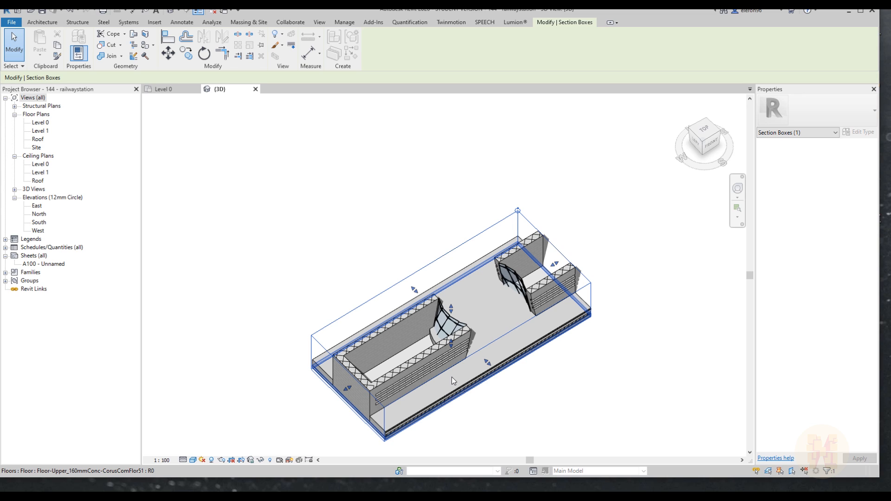
drag(414, 290, 393, 272)
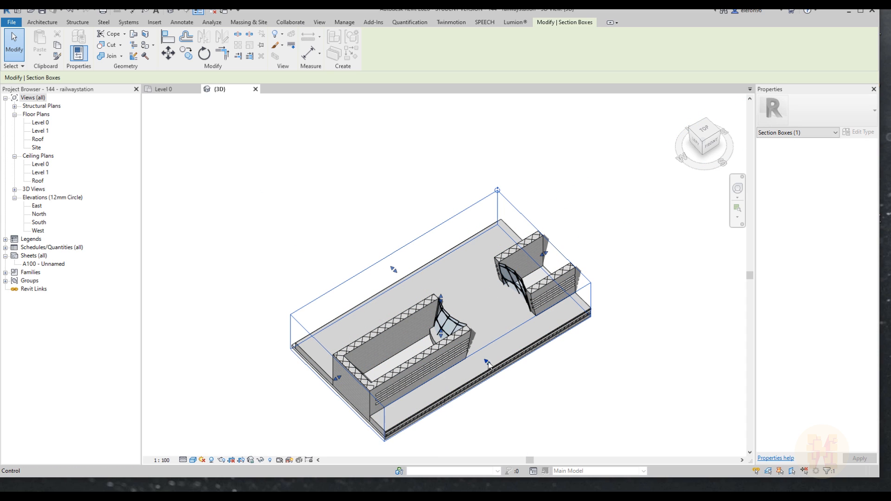
Extend the section box further along the building to enclose the whole next room and view its interior.
shift+middle_drag(486, 319, 416, 370)
drag(537, 394, 598, 445)
mouse_move(582, 432)
middle_down()
mouse_move(450, 316)
mouse_move(474, 291)
middle_up()
scroll(453, 298, up, 5)
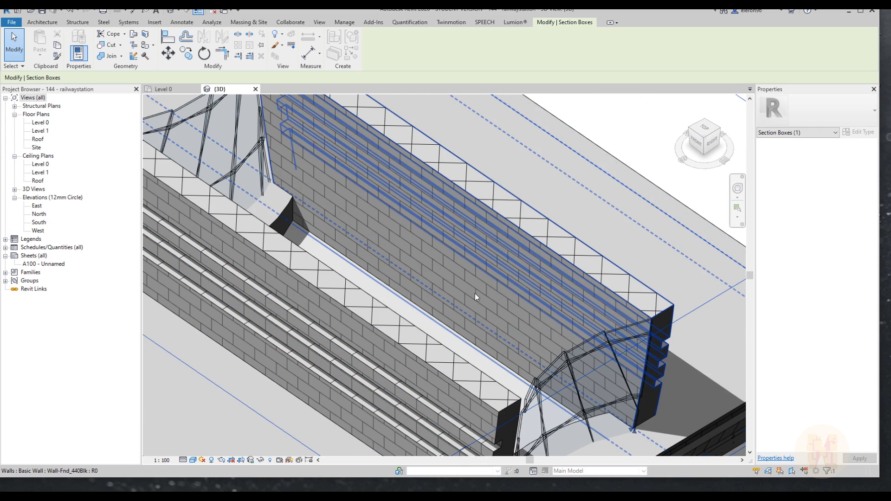
Extend the section box across the lower floor beside the raised floor to include the long outer wall on the far side.
scroll(425, 277, down, 6)
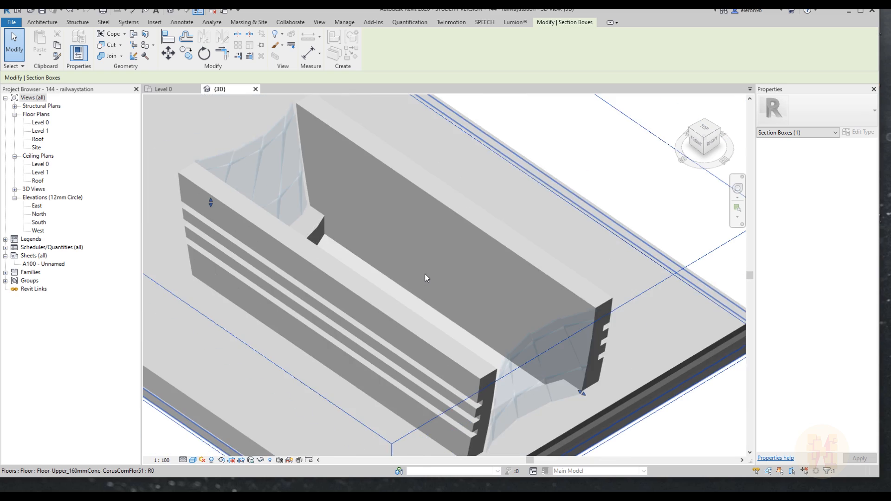
scroll(430, 289, down, 3)
middle_drag(347, 269, 643, 350)
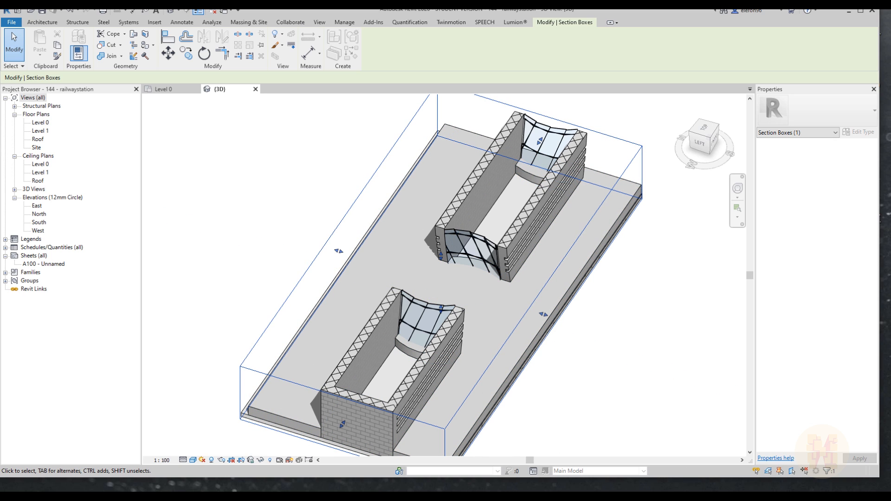
scroll(343, 303, down, 4)
shift+middle_drag(512, 354, 465, 278)
drag(339, 311, 279, 337)
shift+middle_drag(287, 343, 362, 301)
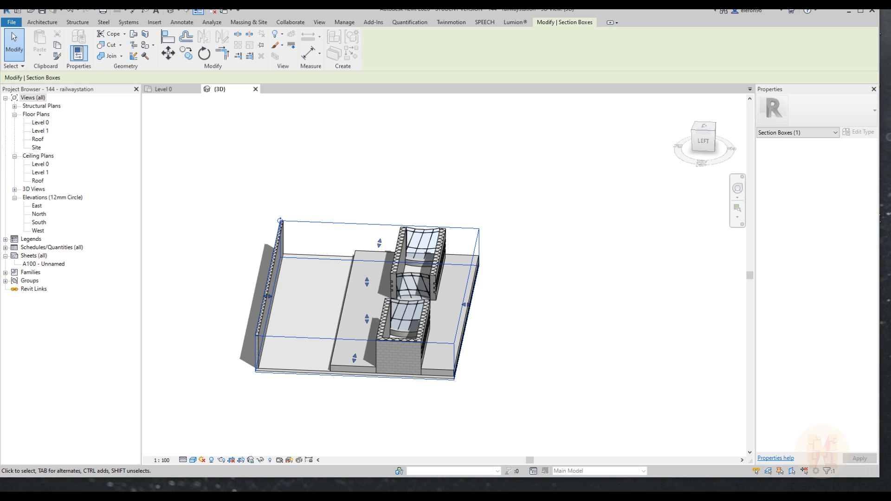
drag(505, 230, 506, 248)
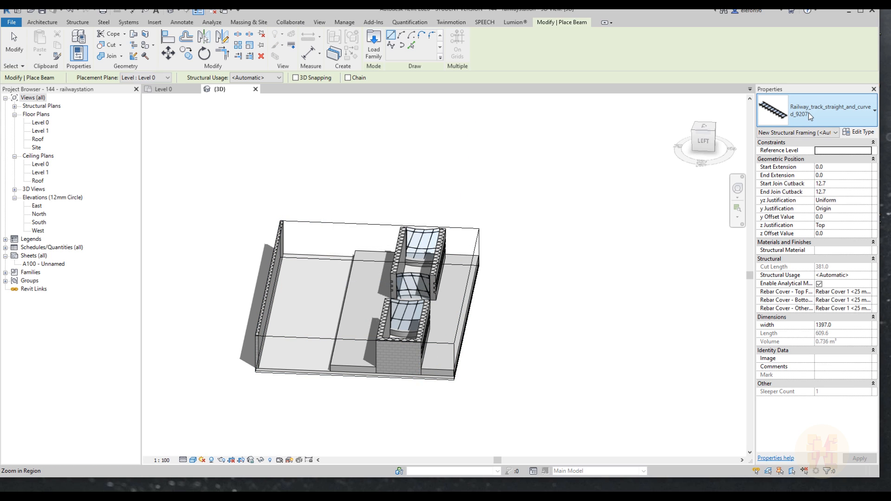
In the Level 0 floor plan, place a Railway_track_straight_and_curved_9207 beam lengthwise between the raised floor and the outer wall.
scroll(424, 288, down, 4)
shift+middle_drag(538, 255, 331, 374)
middle_drag(513, 322, 463, 289)
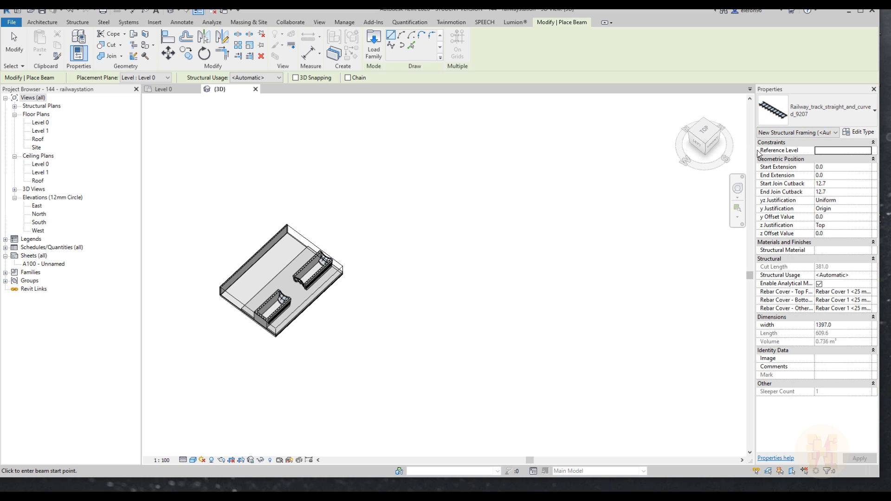
shift+middle_drag(483, 257, 425, 271)
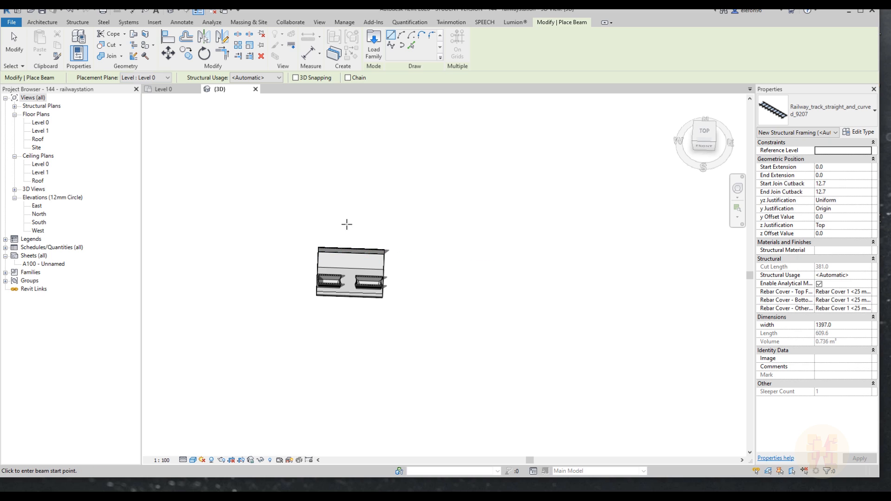
click(163, 89)
scroll(372, 250, down, 4)
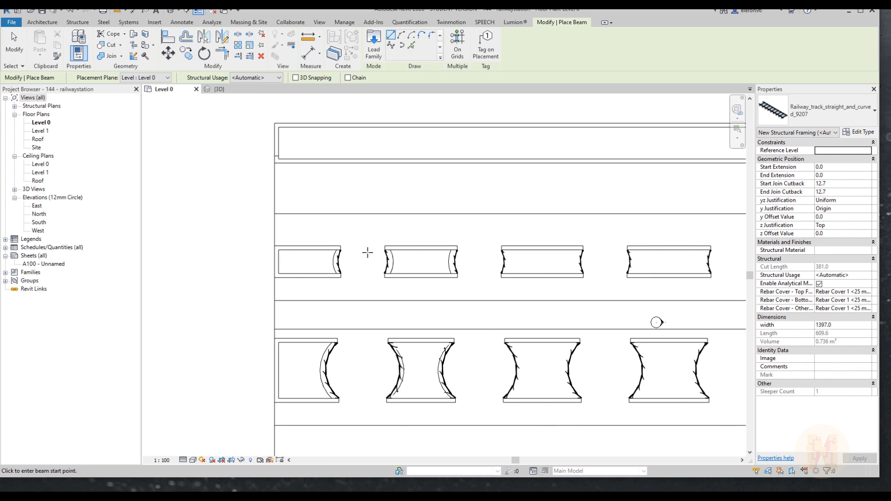
middle_drag(422, 229, 347, 288)
scroll(263, 255, up, 5)
scroll(302, 325, up, 3)
click(279, 340)
scroll(291, 333, down, 4)
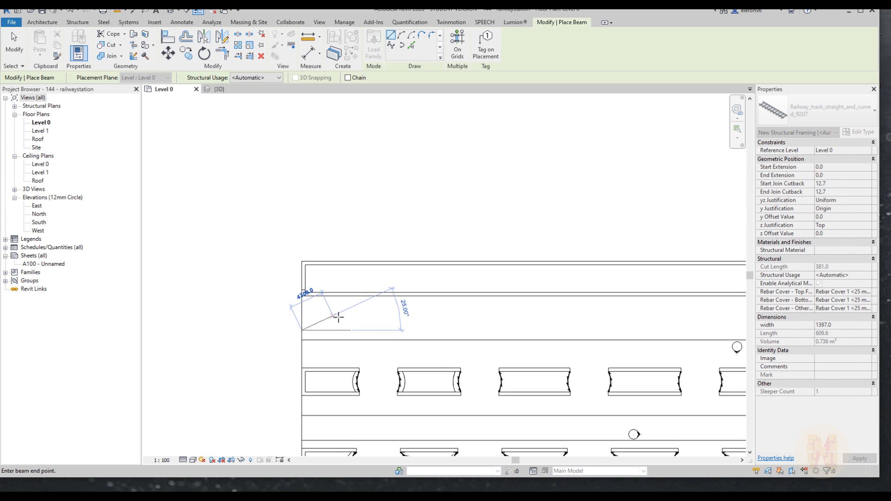
scroll(445, 319, up, 5)
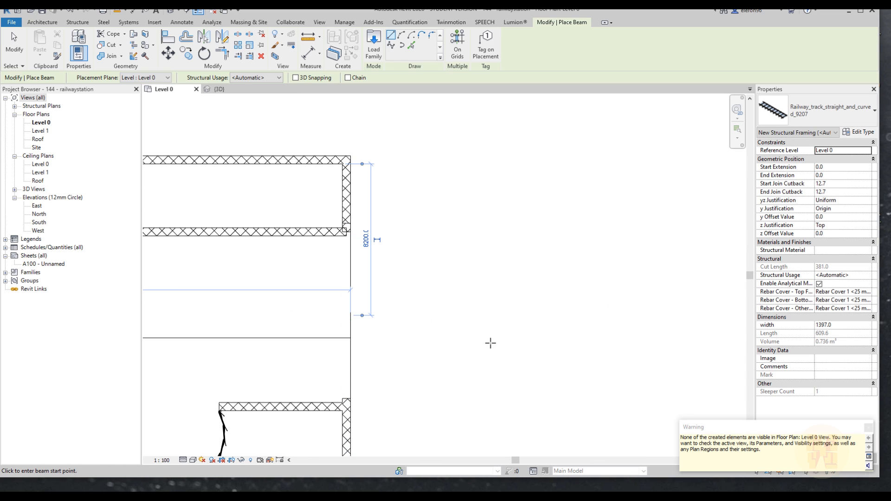
Place a second railway track beam from one floor end to the other, between the first track and the outer wall.
scroll(489, 342, down, 5)
scroll(200, 345, up, 4)
scroll(302, 297, up, 5)
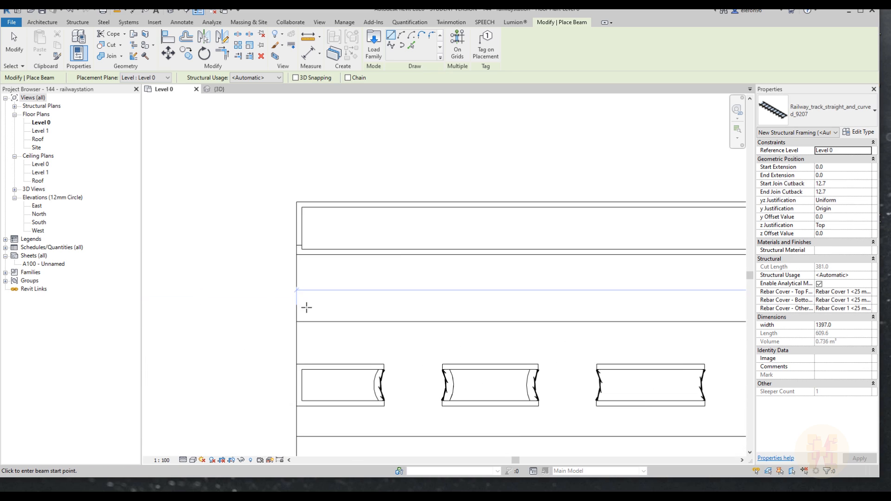
click(293, 254)
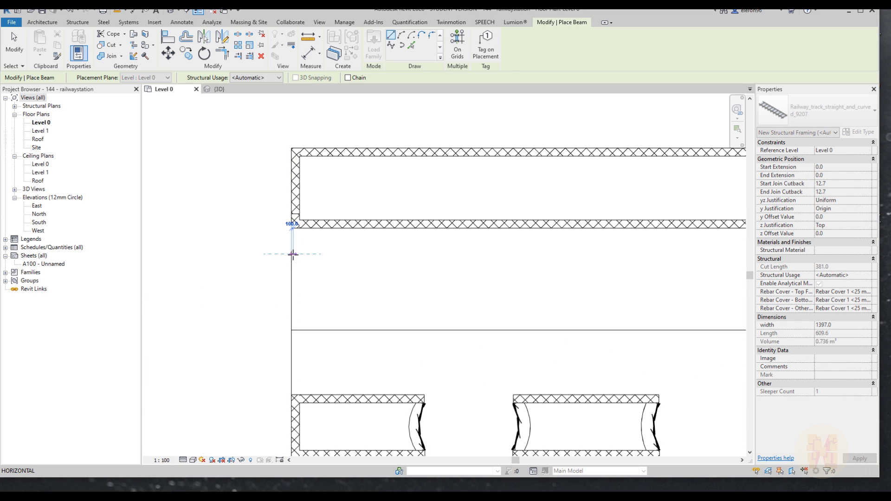
scroll(376, 325, down, 3)
middle_drag(376, 322, 323, 308)
scroll(384, 309, up, 5)
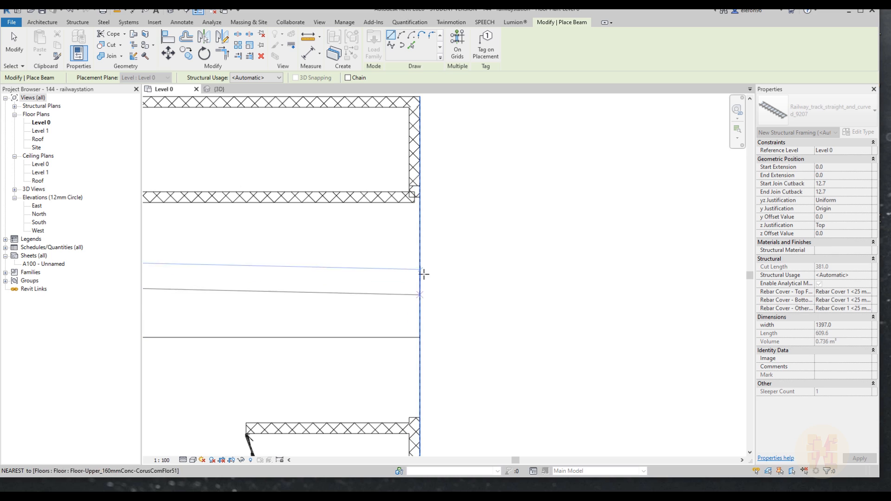
click(419, 240)
key(Escape)
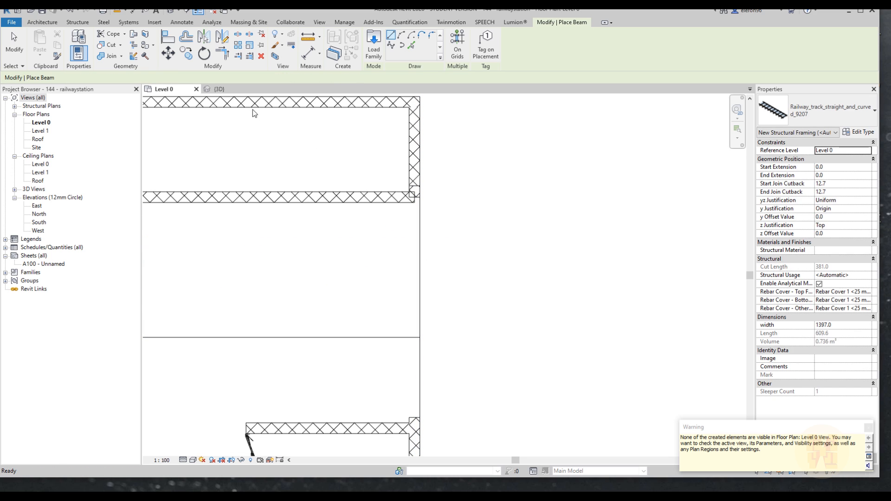
Open the 3D view and examine how the track ends sit in the lower floor.
click(223, 89)
shift+middle_drag(353, 280, 324, 283)
scroll(324, 283, up, 10)
shift+middle_drag(352, 392, 427, 223)
scroll(443, 199, up, 3)
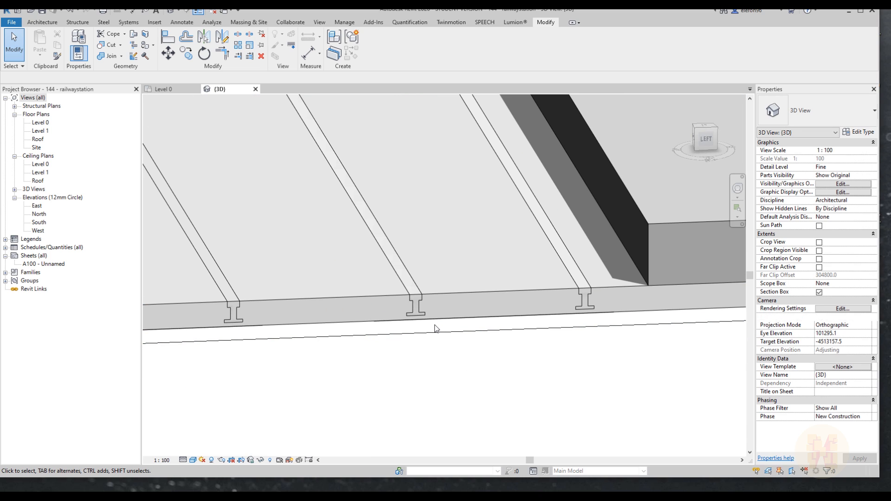
key(a)
key(l)
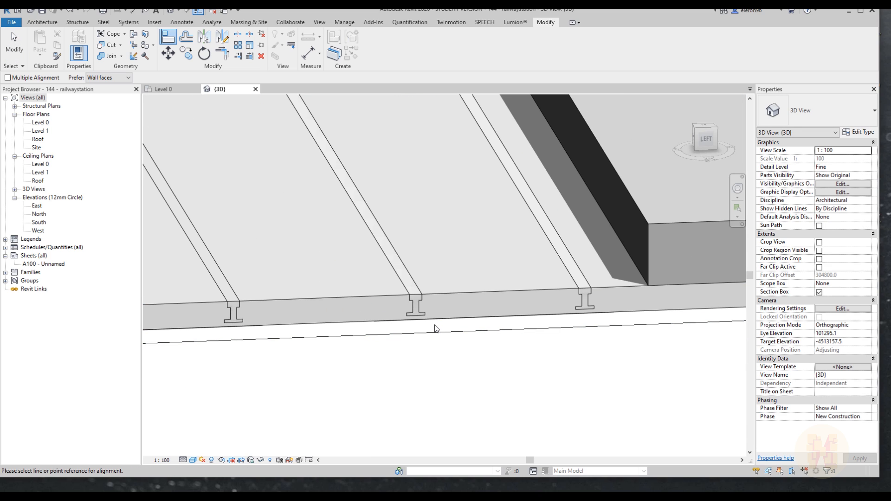
click(351, 297)
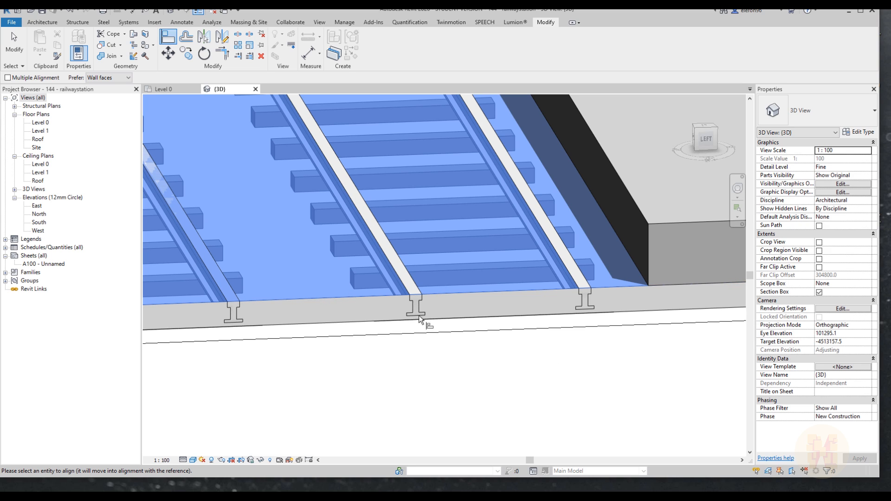
shift+middle_drag(417, 319, 413, 434)
scroll(413, 425, down, 1)
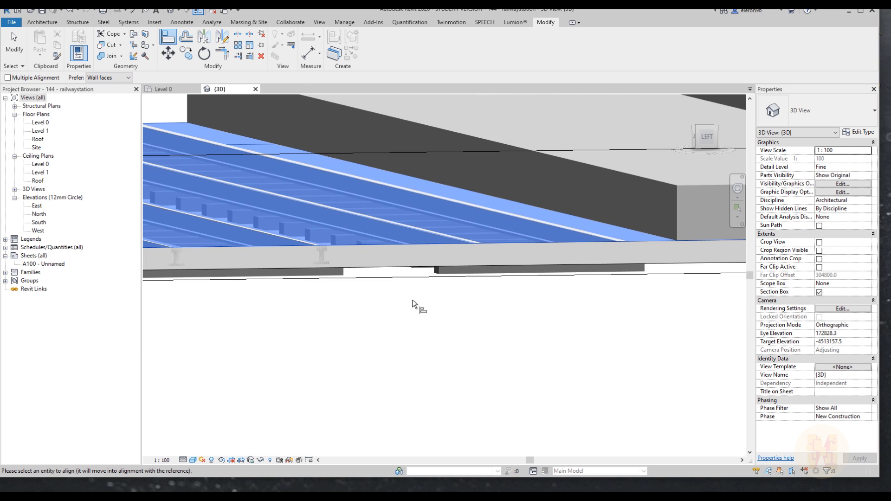
key(Escape)
key(Escape)
Set the start and end level offsets of the track beside the raised floor to 160 mm.
shift+middle_drag(441, 278, 416, 349)
click(417, 346)
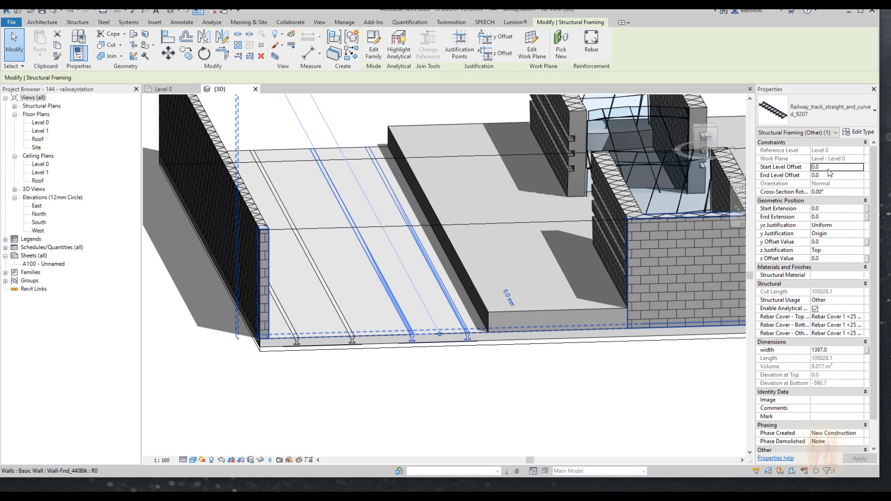
key(Escape)
click(378, 333)
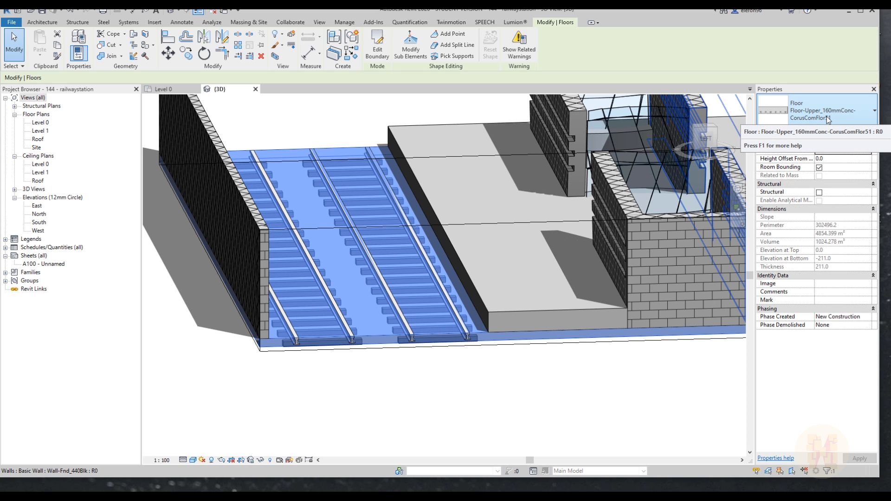
key(Escape)
click(412, 328)
key(Escape)
click(411, 331)
click(840, 167)
key(Tab)
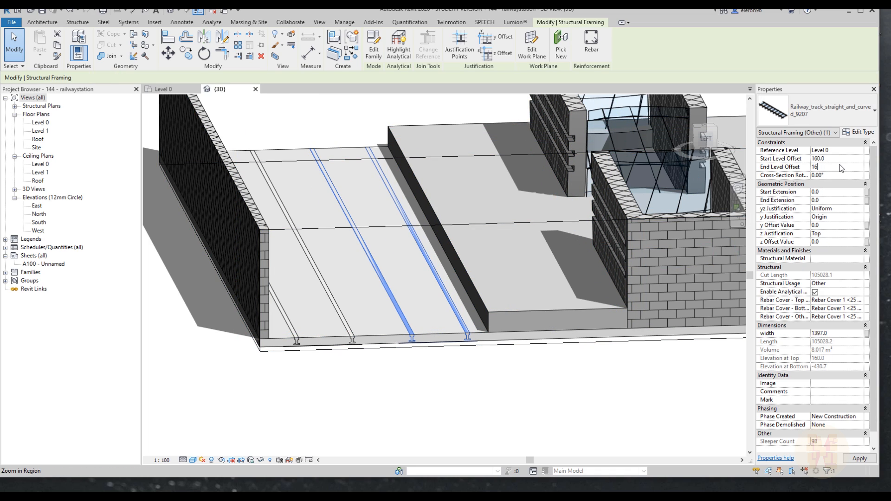
click(364, 403)
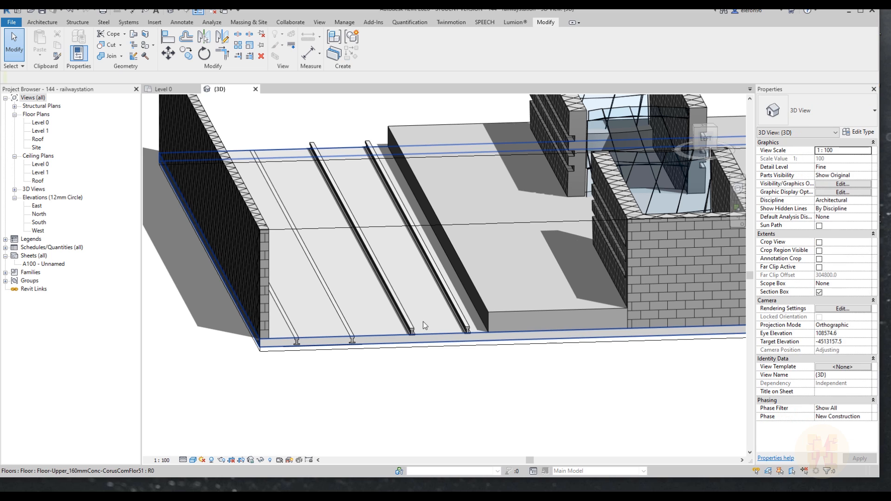
Set the start and end level offsets of the track beside the raised floor to 200 mm.
click(412, 341)
scroll(425, 328, up, 3)
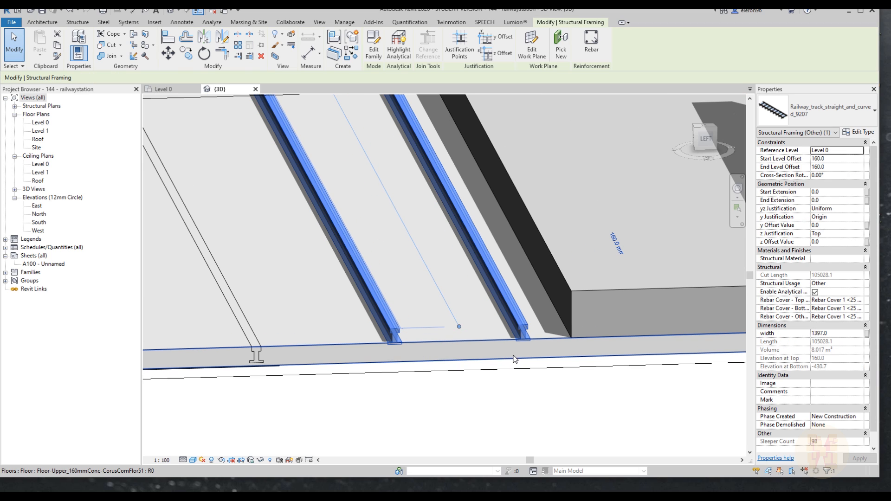
scroll(426, 328, down, 1)
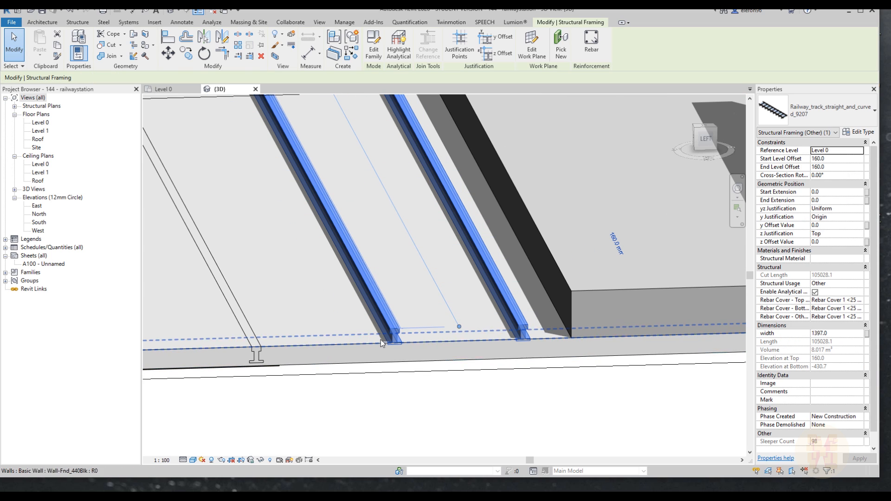
double_click(839, 162)
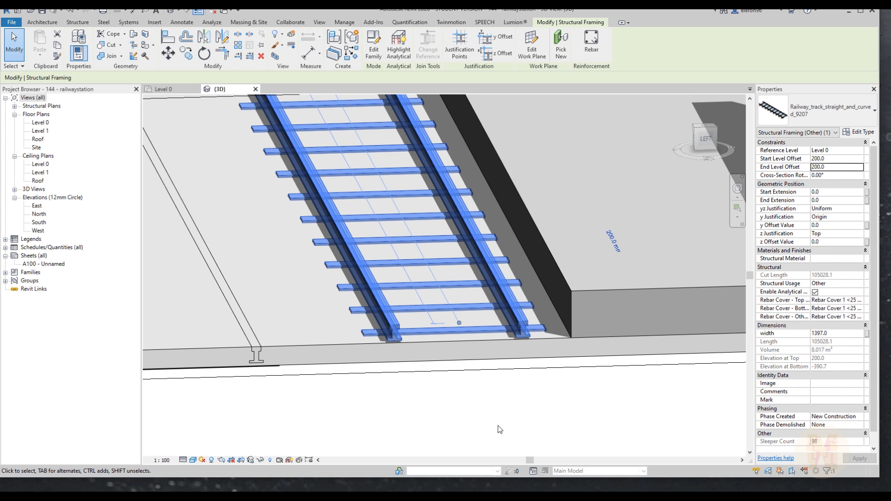
Set the start and end level offsets of the track beside the raised floor to 250 mm.
click(844, 160)
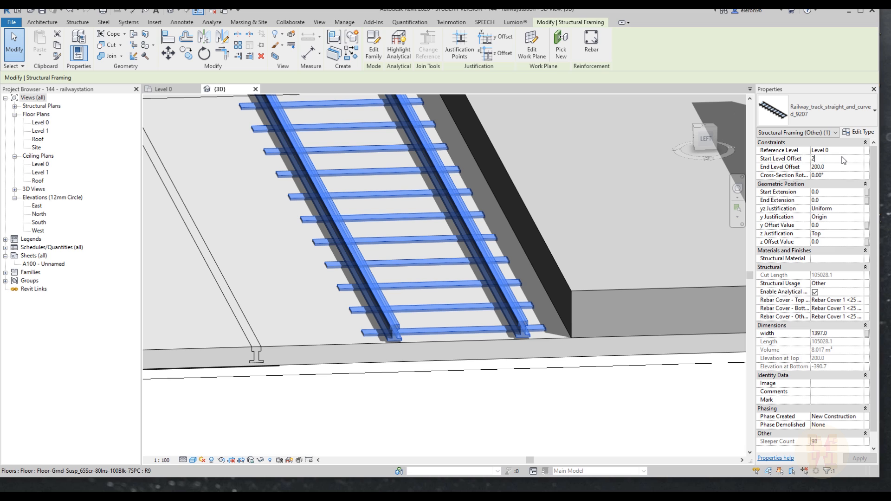
text(250)
key(Return)
key(Escape)
Set the start and end level offsets of the track nearer the outer wall to 250 mm.
middle_drag(397, 397, 466, 371)
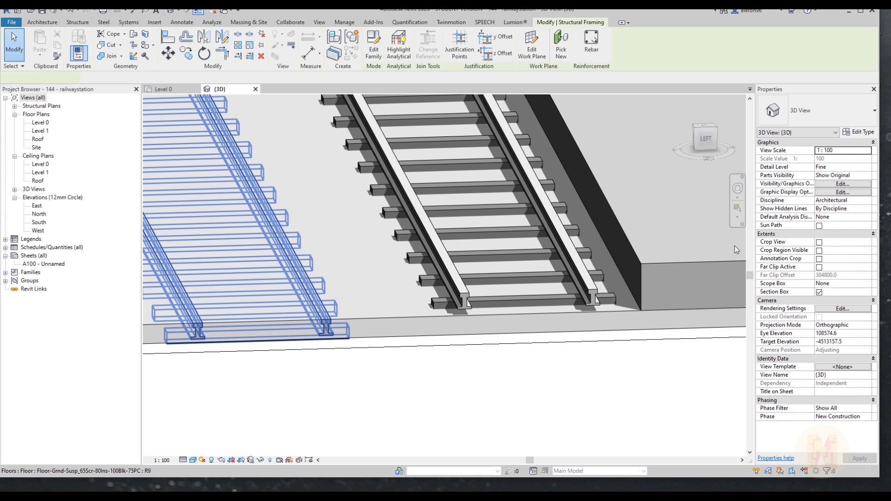
click(308, 305)
click(845, 167)
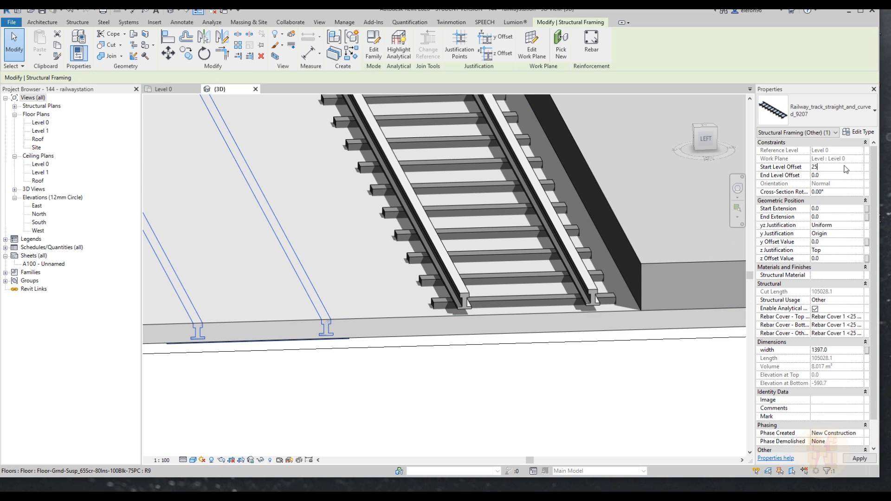
text(250)
key(Return)
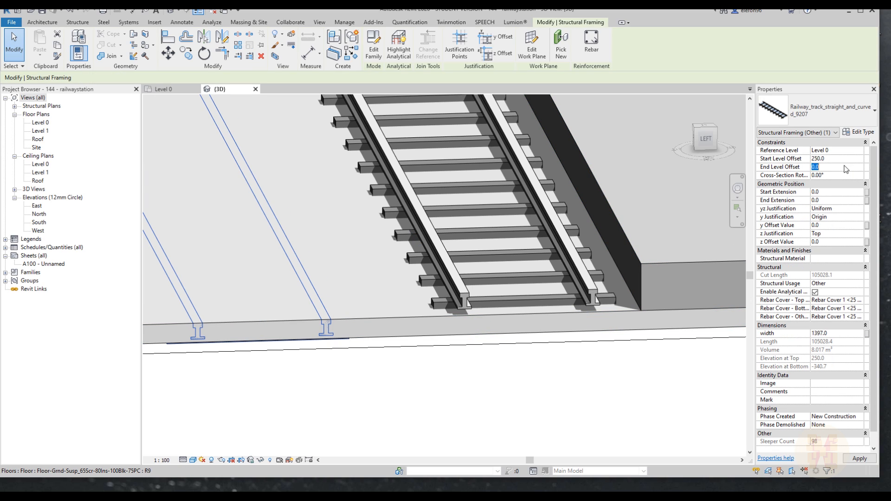
click(397, 396)
In the left-side 3D view, set the distance from the nearest track's centre to the raised floor's edge to 1500 mm.
scroll(407, 392, down, 5)
shift+middle_drag(565, 388, 524, 368)
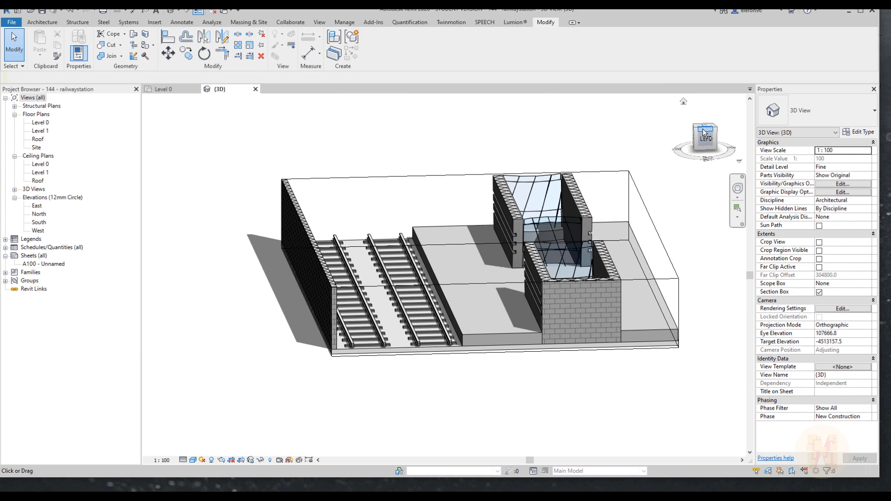
click(706, 139)
scroll(464, 309, down, 5)
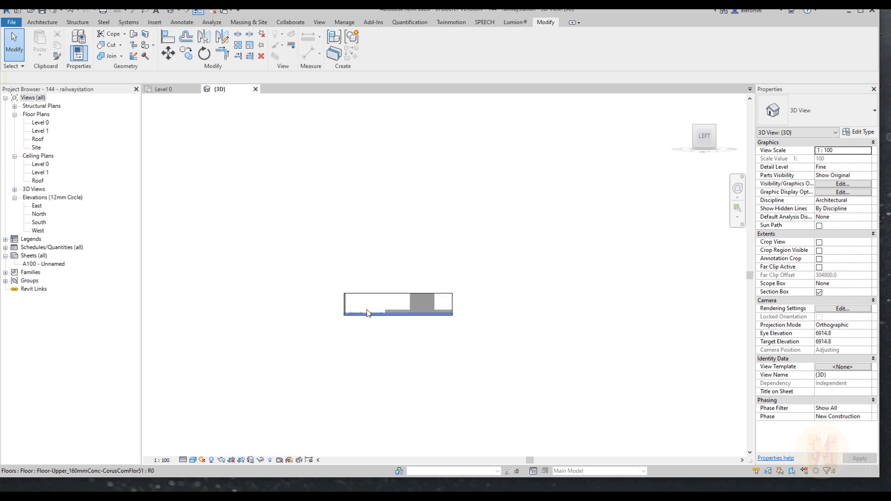
scroll(372, 311, up, 8)
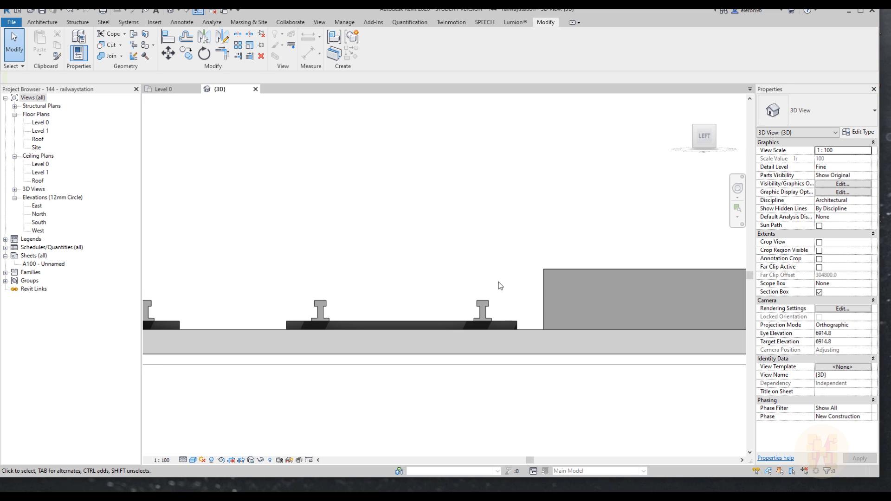
click(489, 318)
scroll(456, 299, down, 2)
scroll(456, 300, down, 1)
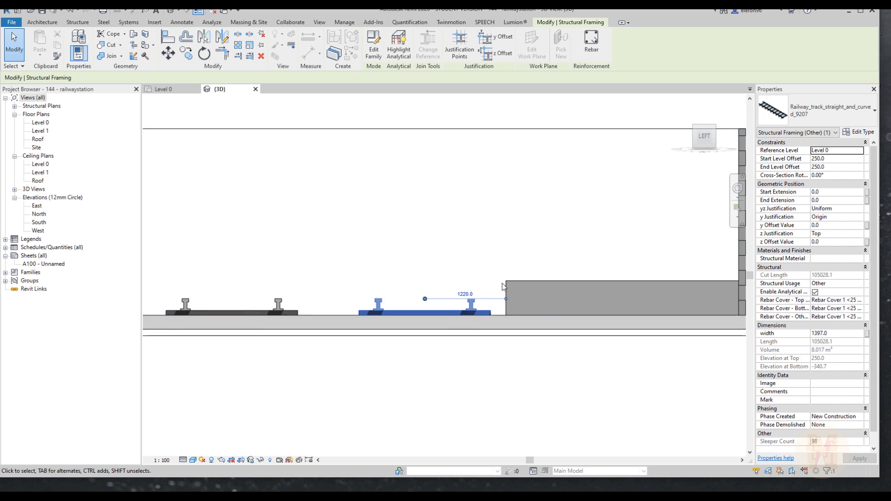
scroll(492, 287, up, 4)
click(405, 320)
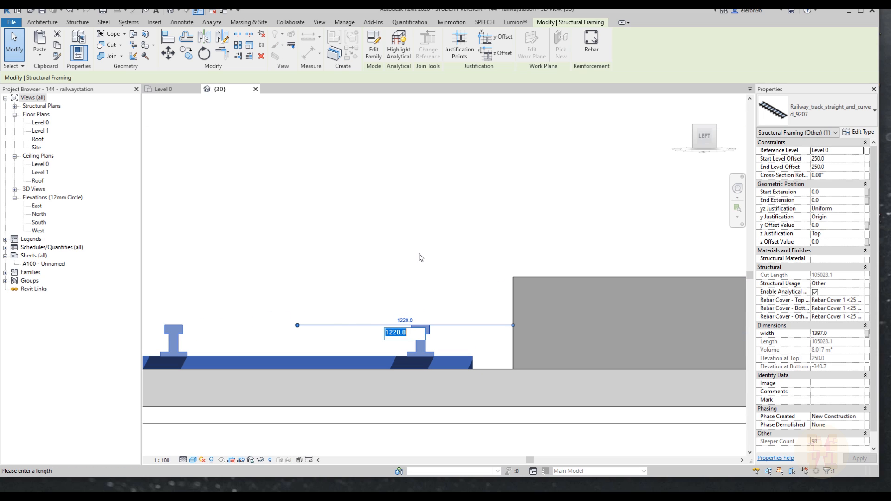
text(1500)
key(Return)
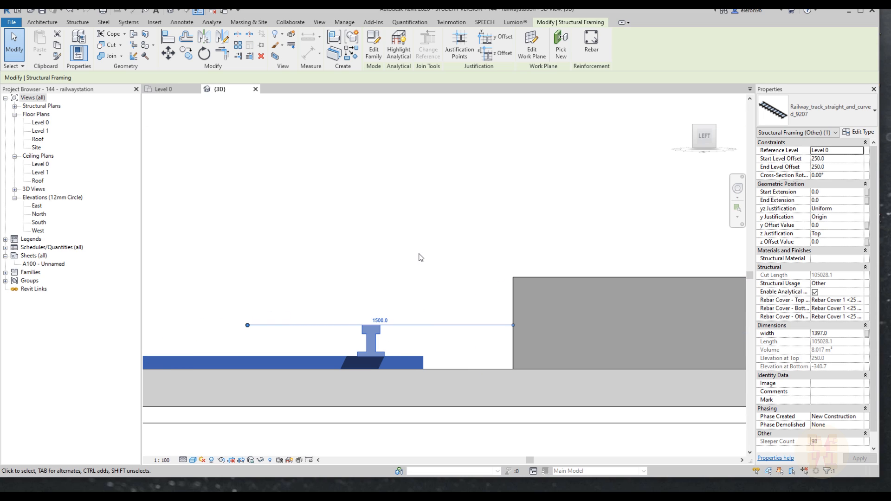
Set the distance from the outer track's centre to the near sleeper edge of the track beside the raised floor to 1500 mm.
scroll(573, 292, down, 3)
click(323, 330)
middle_drag(367, 292, 392, 296)
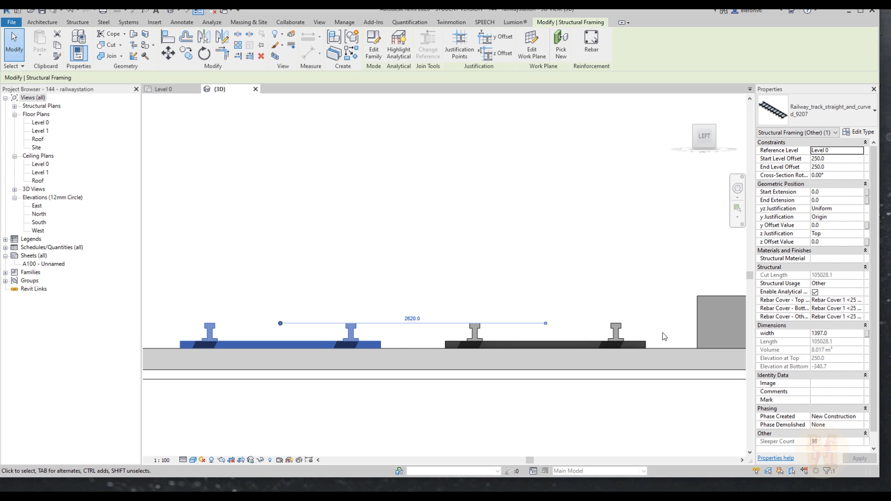
drag(546, 324, 446, 344)
click(360, 316)
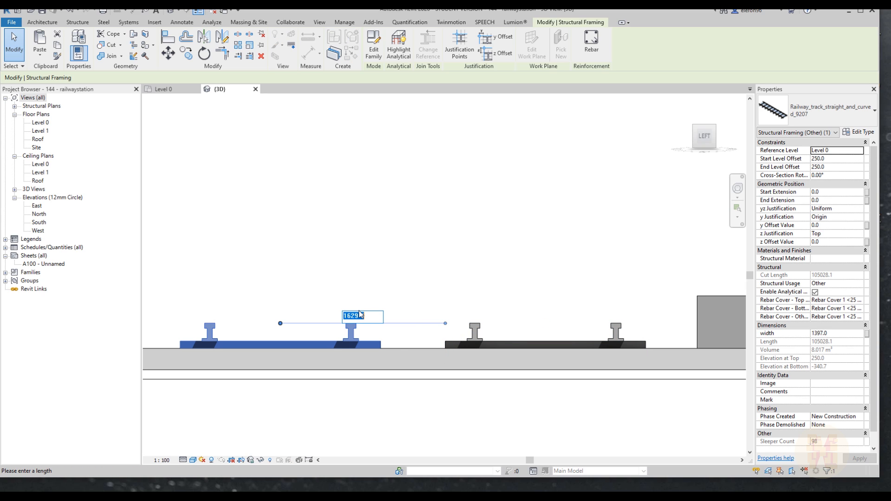
text(1500)
key(Return)
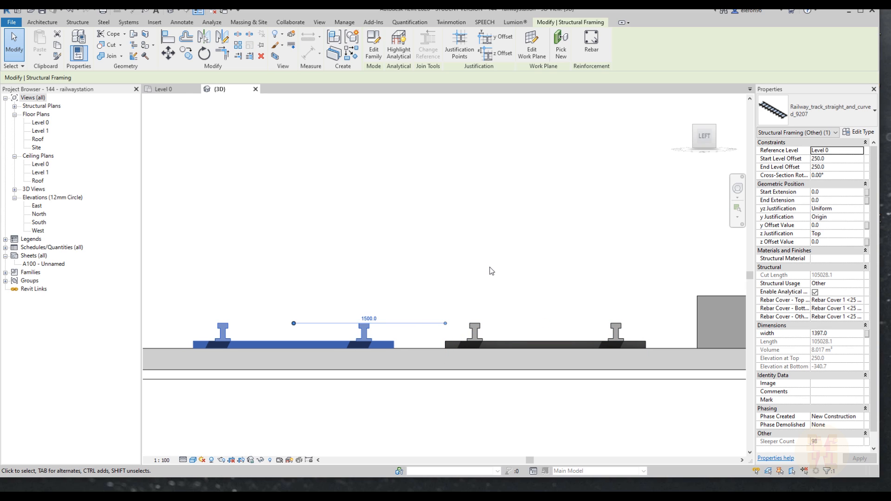
scroll(490, 267, down, 2)
click(475, 379)
scroll(534, 355, down, 7)
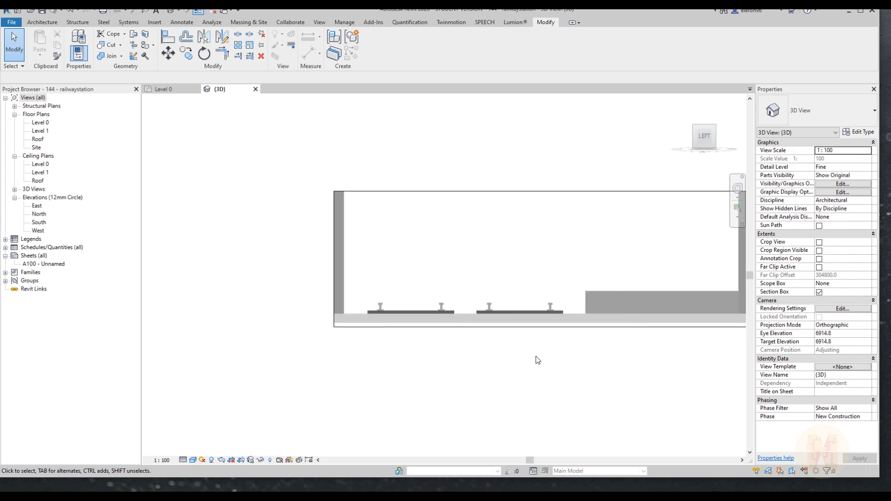
Extend the 3D view's section box across the station's width, past the farthest walls.
middle_drag(700, 311, 369, 295)
click(379, 291)
scroll(378, 291, down, 2)
drag(377, 297, 623, 371)
scroll(664, 307, down, 2)
middle_drag(615, 342, 407, 343)
drag(456, 302, 493, 306)
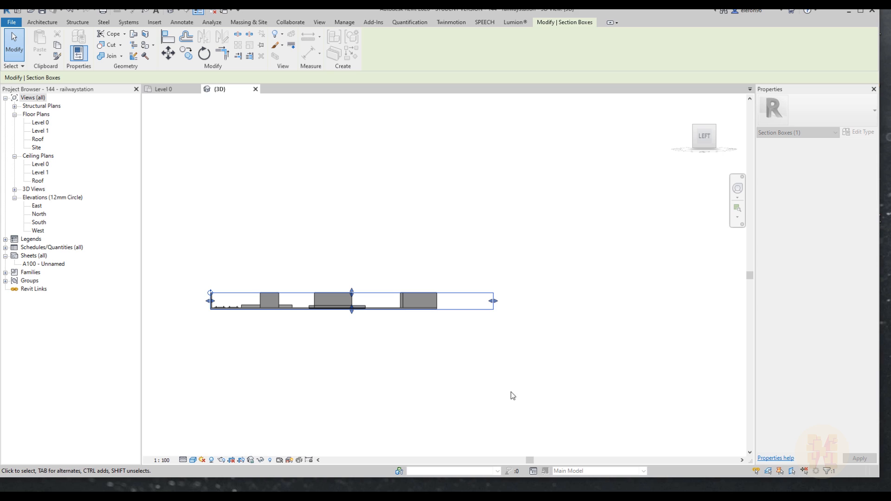
click(433, 362)
Copy the track beside the first raised floor into the gap between the two raised floors, using the floors' track-side edges as reference points.
scroll(208, 298, up, 3)
scroll(209, 301, up, 4)
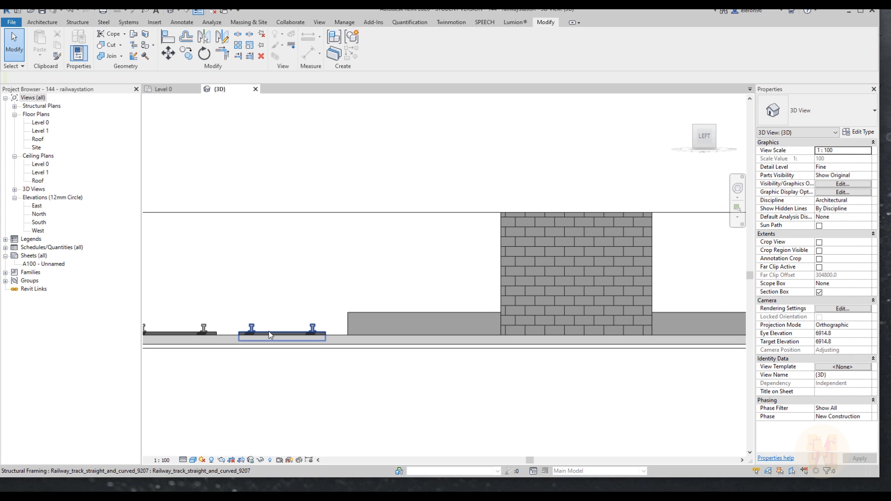
click(289, 331)
click(186, 54)
click(349, 326)
middle_drag(694, 336, 259, 333)
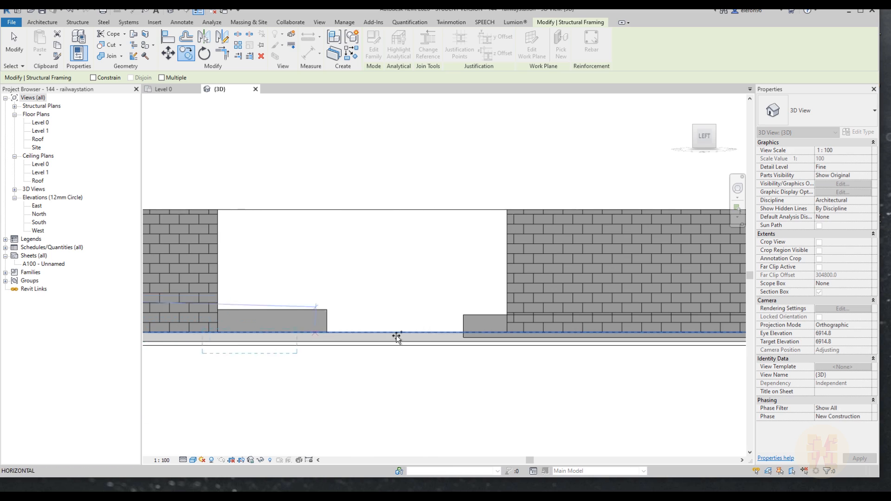
click(465, 320)
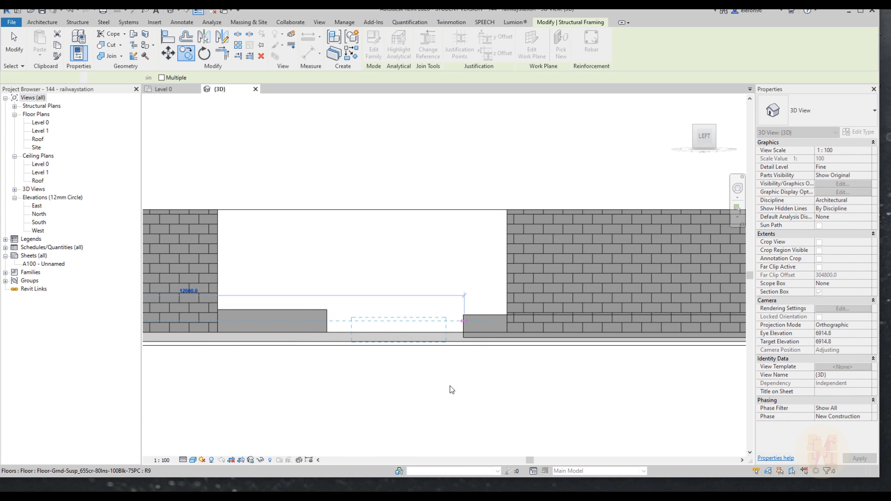
scroll(440, 370, up, 4)
scroll(340, 335, down, 4)
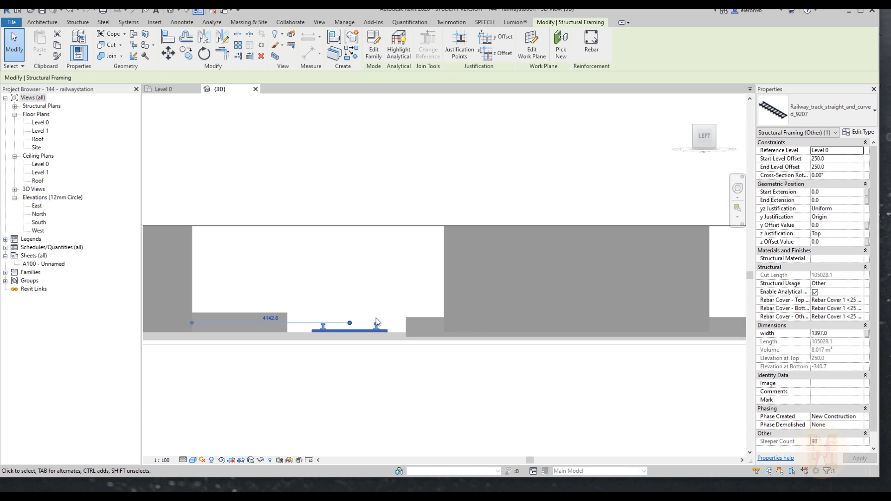
Align the top of the second raised floor with the top of the first raised floor.
click(419, 322)
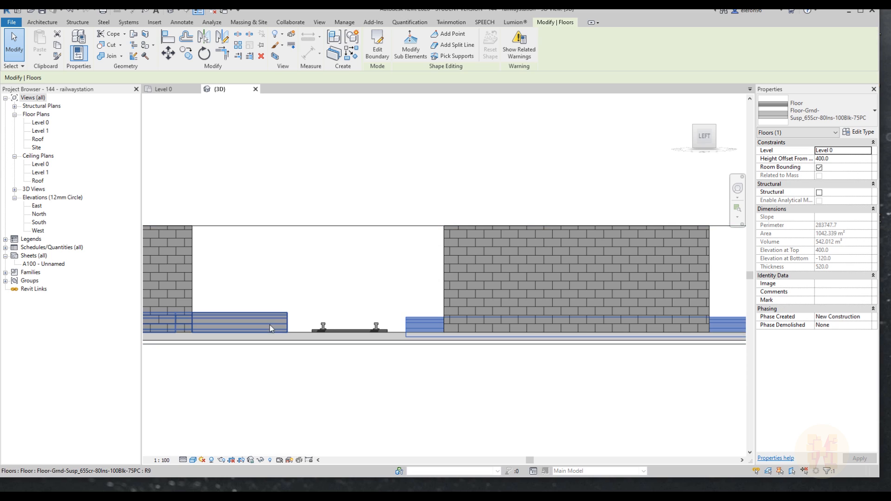
click(343, 305)
key(a)
key(l)
click(421, 314)
key(Escape)
middle_drag(555, 408, 216, 387)
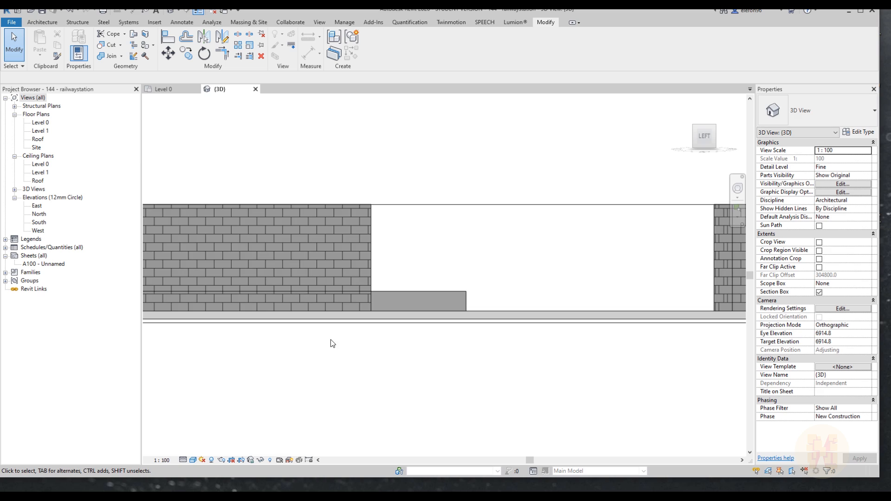
scroll(340, 346, down, 3)
scroll(330, 322, up, 5)
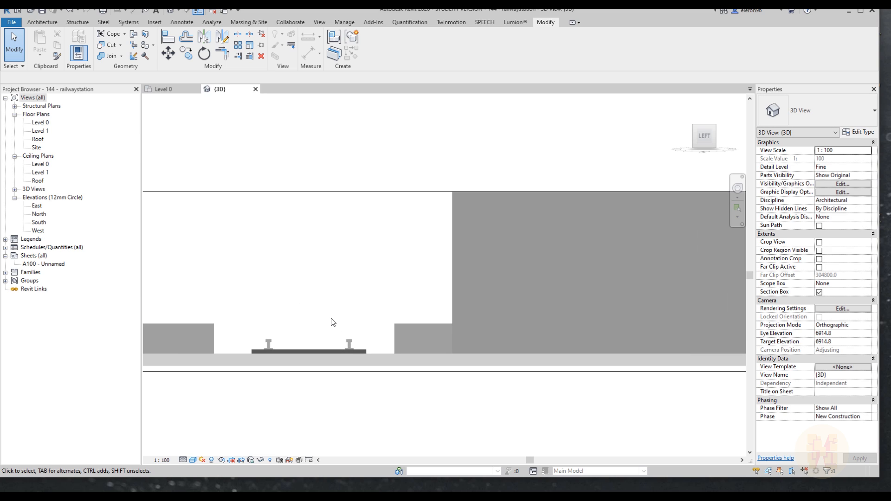
Set the distance from the copied track's centre to the first raised floor's edge to 1500 mm.
click(342, 349)
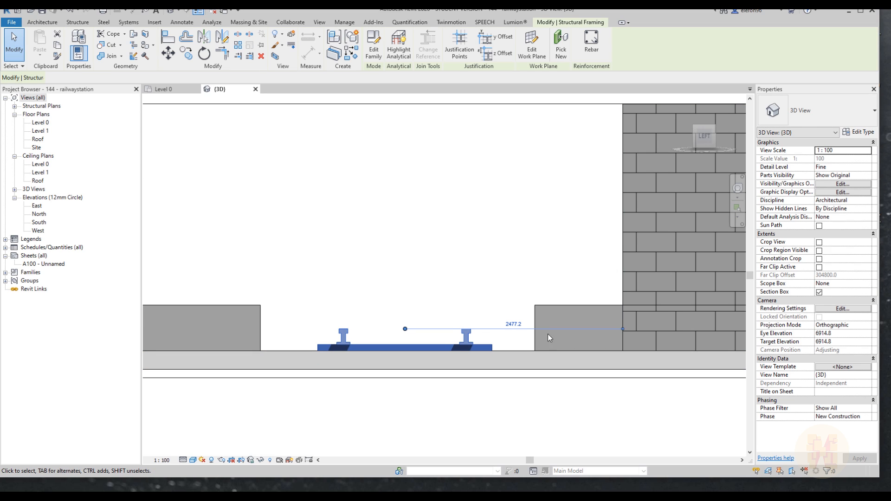
drag(266, 333, 261, 329)
click(323, 322)
text(150)
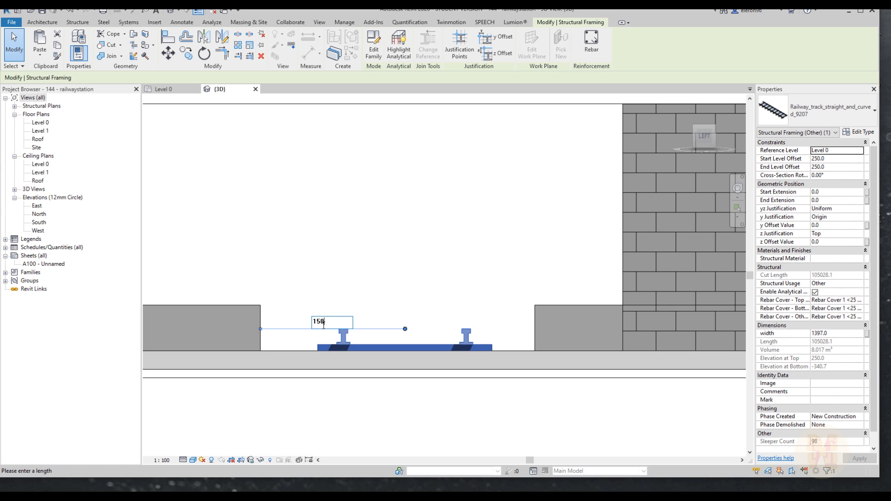
text(0)
key(Return)
click(398, 282)
Copy the two tracks by the outer wall to the far side of the second raised floor, from the wall's inner face to the floor's edge.
middle_drag(378, 303, 506, 319)
scroll(492, 332, down, 2)
middle_drag(362, 319, 617, 321)
middle_drag(297, 325, 609, 326)
click(407, 332)
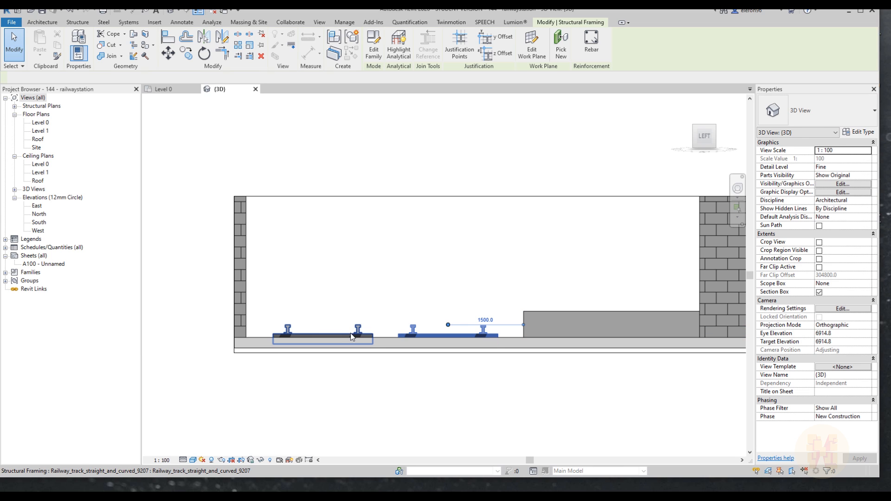
click(187, 53)
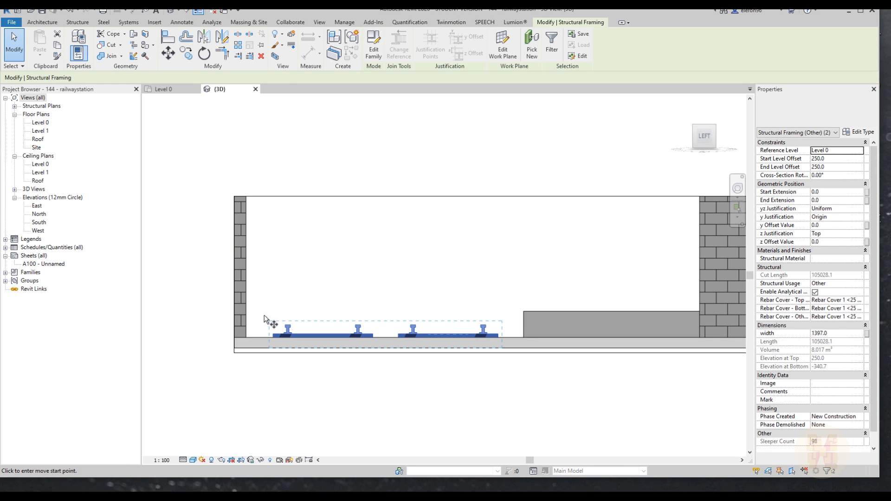
click(246, 329)
scroll(265, 312, down, 5)
middle_drag(614, 348, 129, 351)
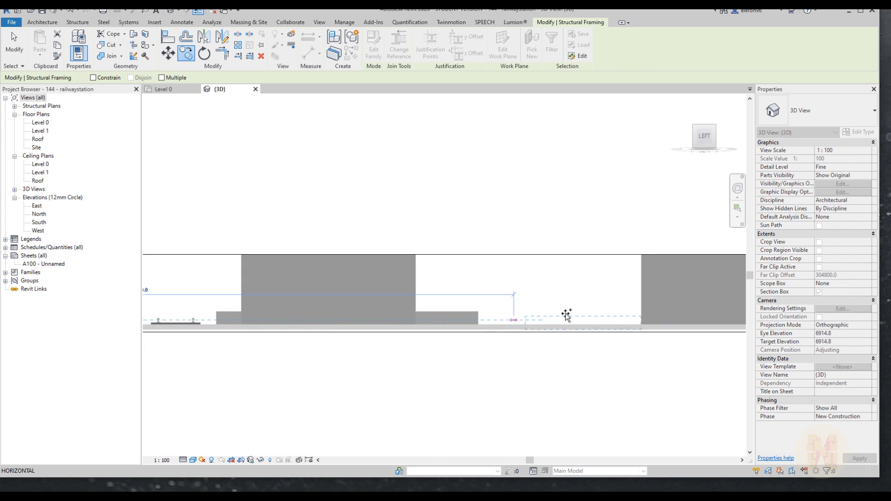
scroll(555, 316, up, 7)
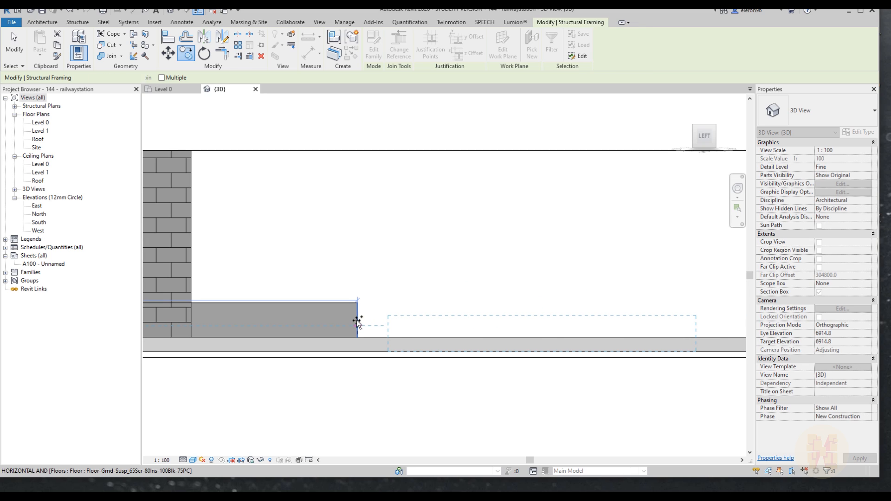
click(357, 323)
Set the distance from the nearer copied track's centre to the second raised floor's edge to 1500 mm.
click(364, 333)
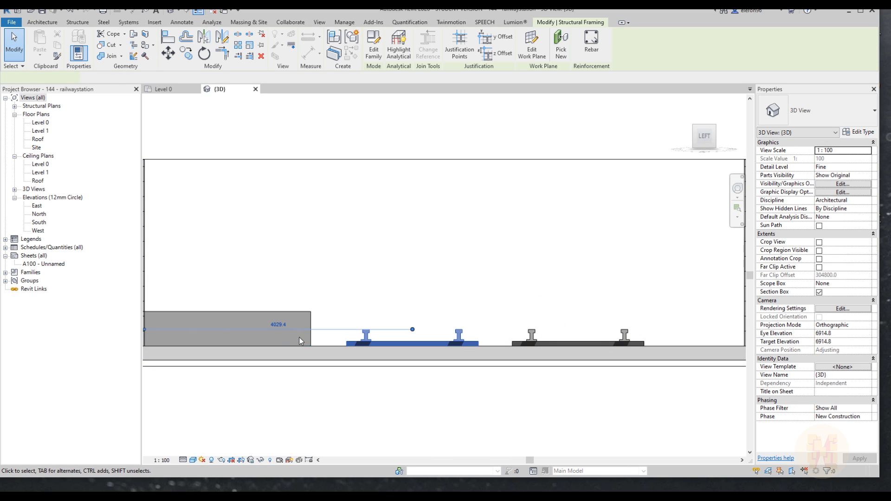
middle_drag(134, 331, 311, 342)
drag(322, 338, 488, 339)
click(537, 335)
text(1500)
key(Return)
Try to set the centre-to-centre spacing of the two copied tracks beyond the second raised floor to 1500 mm.
middle_drag(691, 327, 398, 317)
click(427, 347)
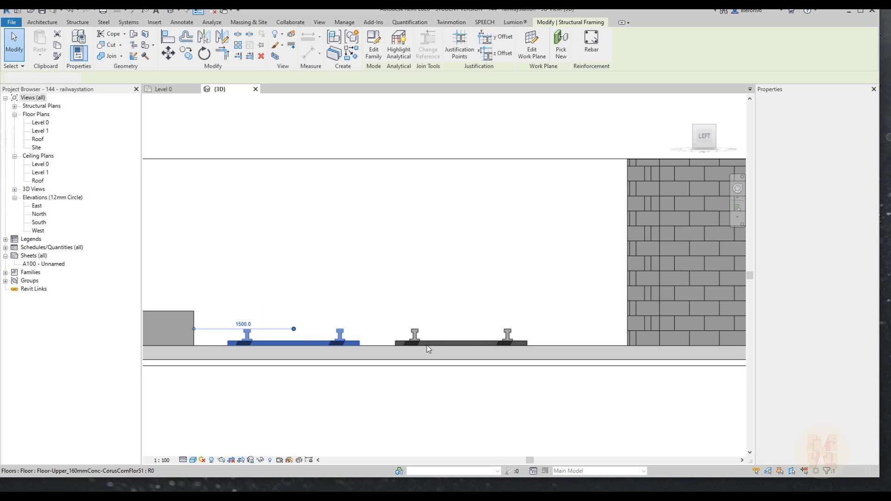
click(418, 340)
click(374, 325)
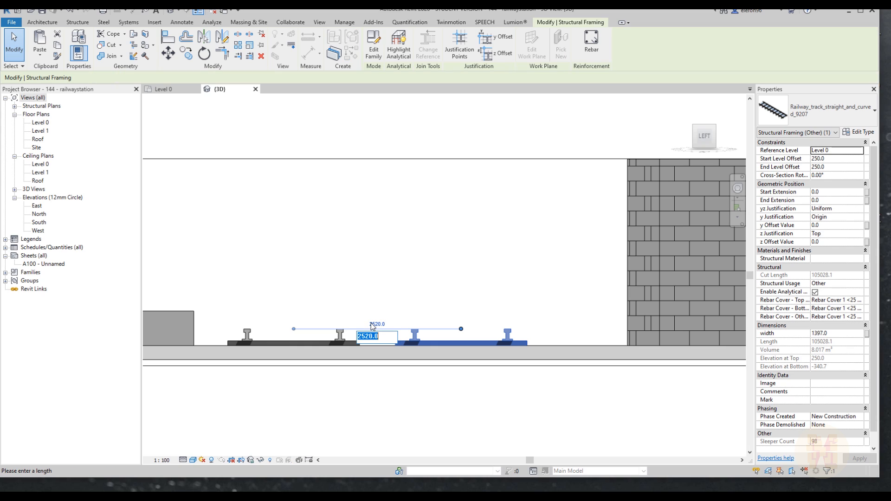
text(1500)
key(Return)
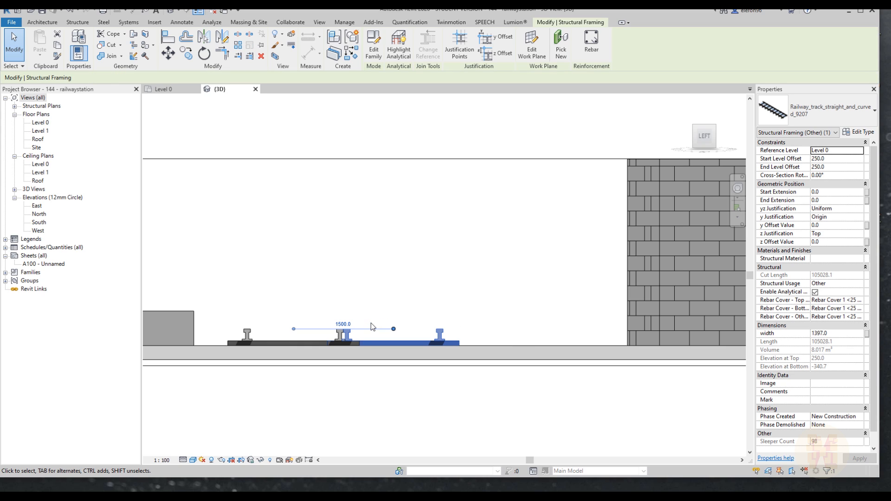
key(Escape)
Set the distance from the farther copied track's centre to the neighbouring track's sleeper edge to 1500 mm.
click(417, 341)
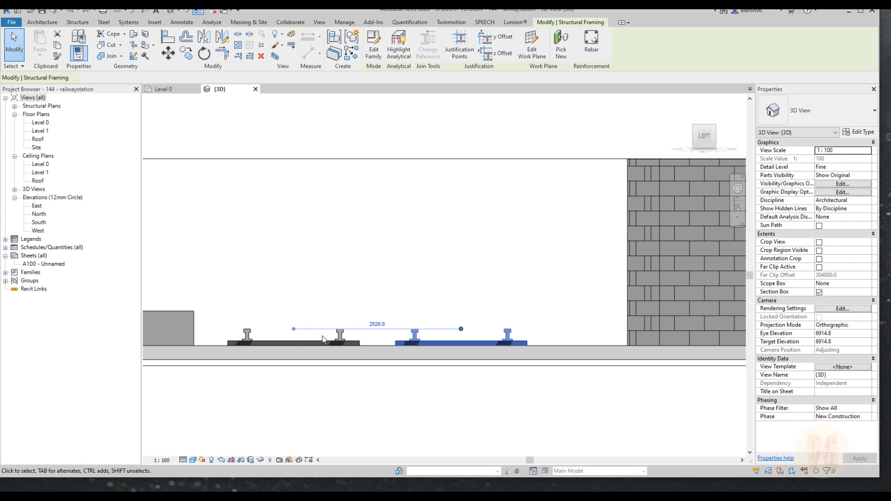
click(361, 347)
click(409, 324)
key(Return)
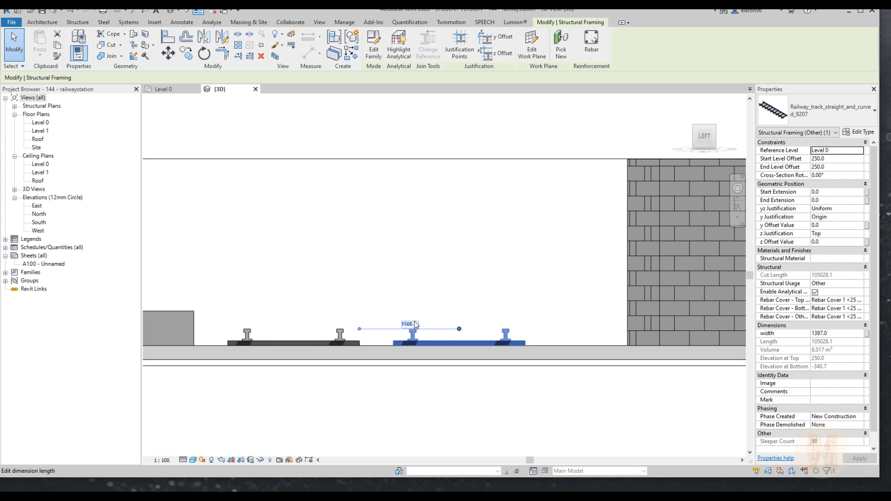
key(Escape)
Extend the section box outward beyond the near end of the tracks and platforms in the 3D view.
scroll(508, 260, down, 5)
scroll(490, 325, down, 3)
shift+middle_drag(491, 321, 452, 347)
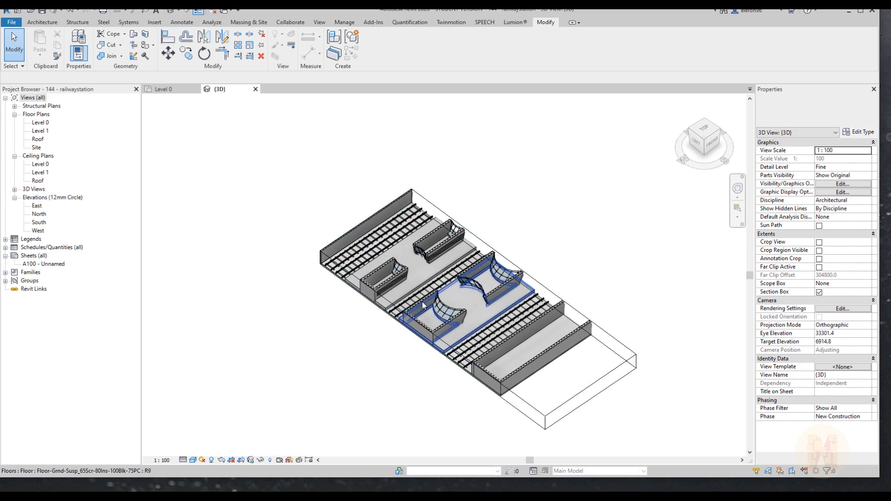
scroll(452, 347, up, 4)
mouse_move(422, 312)
shift+middle_down()
mouse_move(538, 292)
mouse_move(420, 318)
shift+middle_up()
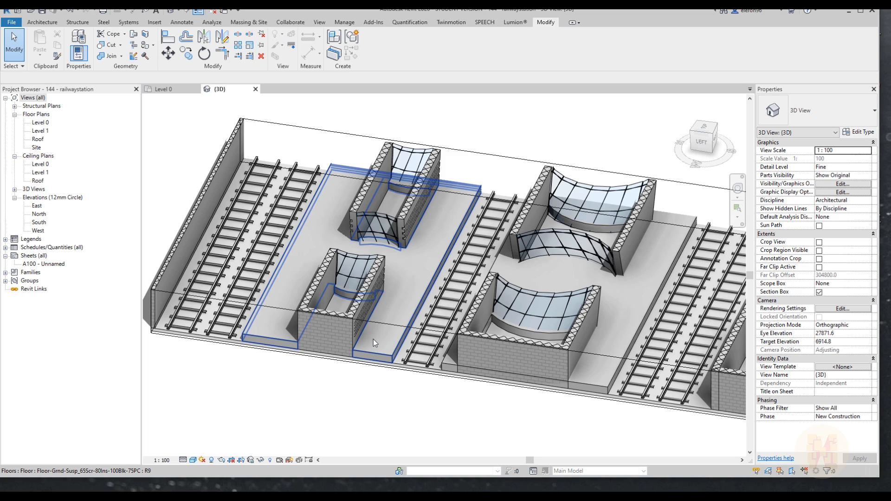
click(264, 308)
drag(567, 370, 551, 405)
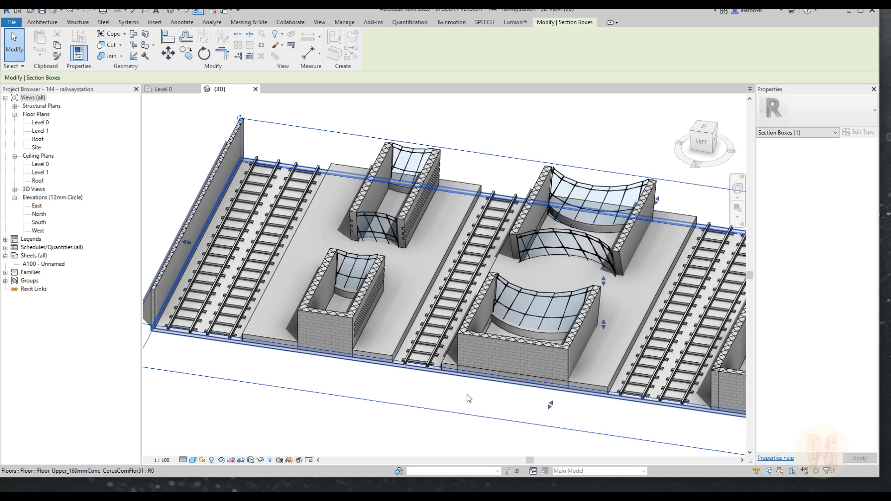
Inspect the tracks and platform edges in 3D and dismiss the save reminder without saving.
shift+middle_drag(397, 374, 418, 378)
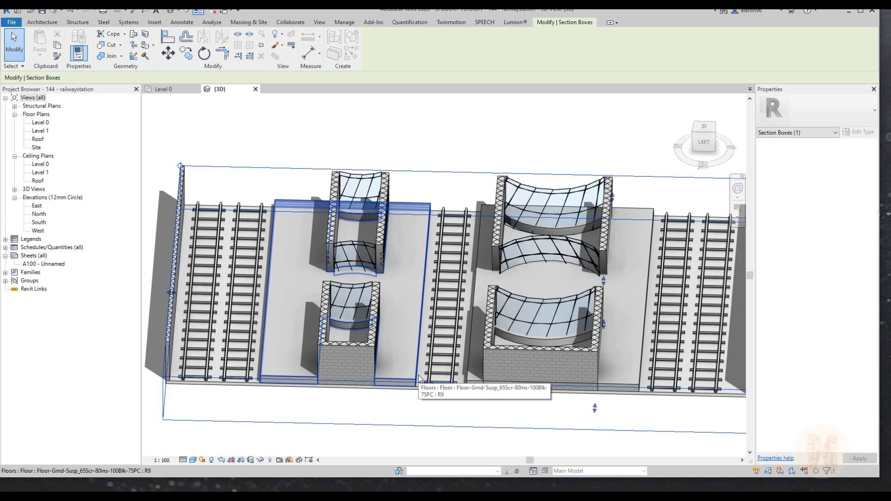
shift+middle_drag(418, 378, 398, 358)
scroll(398, 357, up, 6)
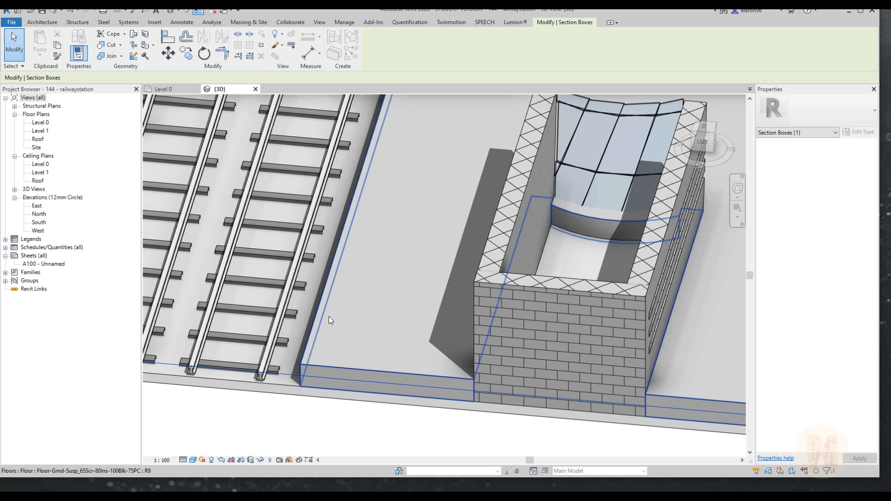
scroll(366, 318, down, 6)
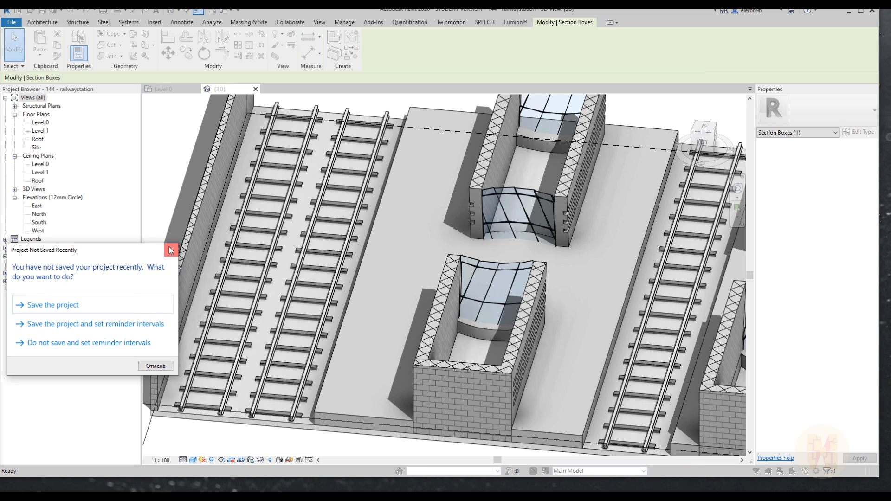
click(170, 251)
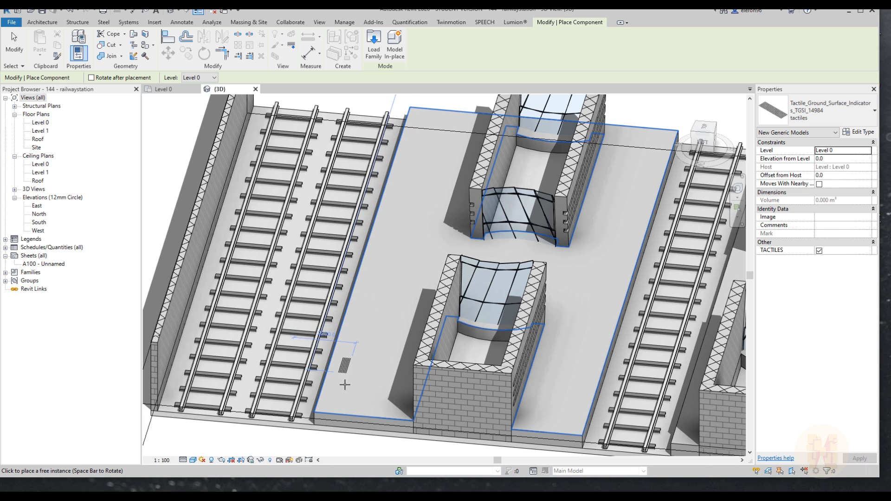
Place a Tactile_Ground_Surface_Indicators_TGSI_14984 tile on the raised floor in the Level 0 plan, near its end corner beside the track.
scroll(346, 382, up, 5)
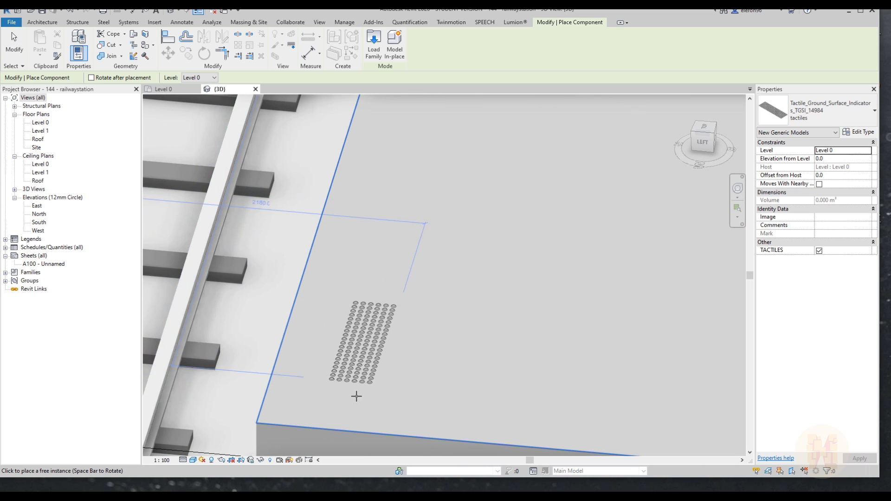
middle_drag(365, 399, 453, 326)
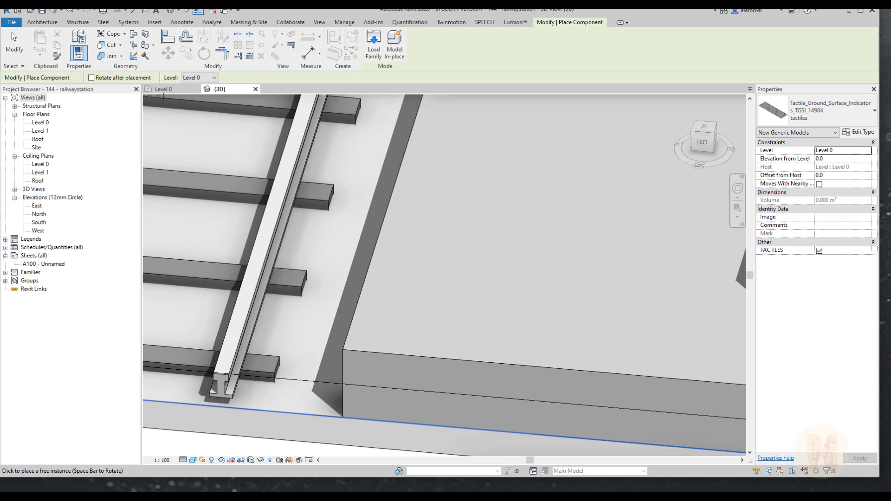
click(163, 89)
middle_drag(507, 257, 738, 247)
scroll(398, 236, down, 6)
middle_drag(493, 272, 724, 267)
middle_drag(395, 283, 682, 275)
scroll(353, 262, up, 10)
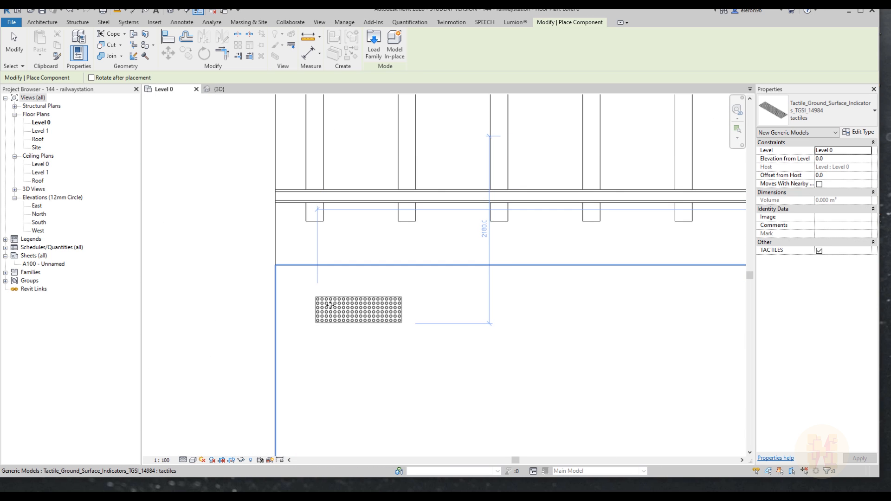
click(353, 322)
key(Escape)
key(Escape)
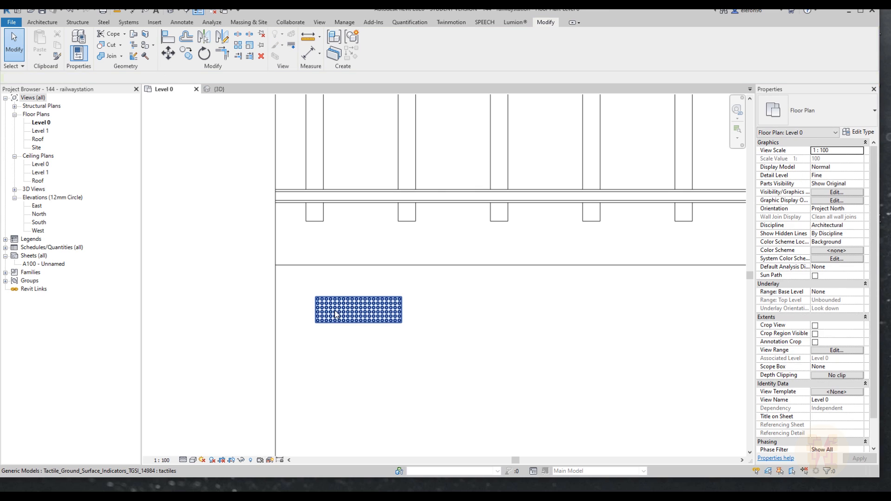
Move the tactile tile so its corner meets the end corner of the raised floor beside the track.
click(337, 332)
key(v)
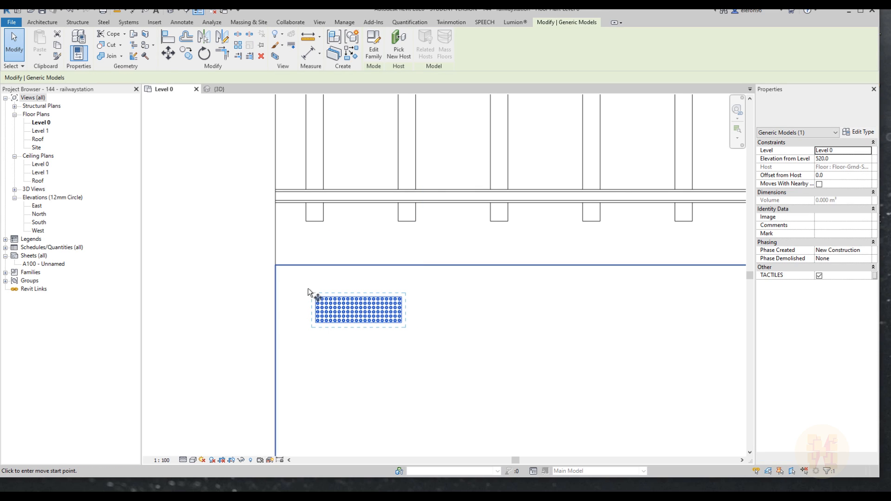
scroll(310, 296, up, 5)
click(332, 320)
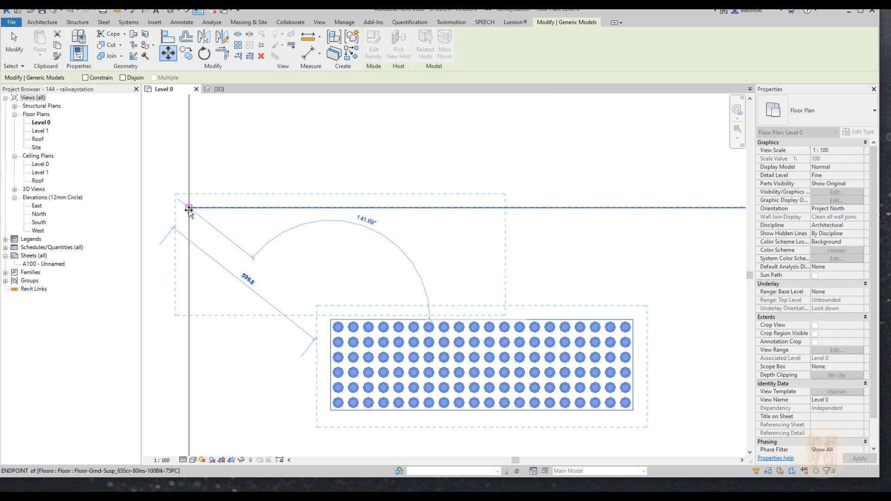
click(188, 208)
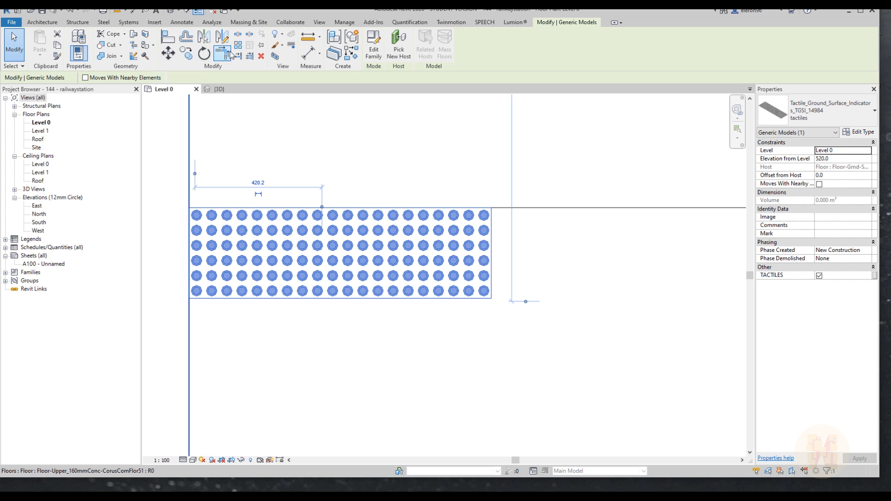
Array the tactile tile end to end along the platform edge, spaced by one tile length, with a count of 105.
click(239, 45)
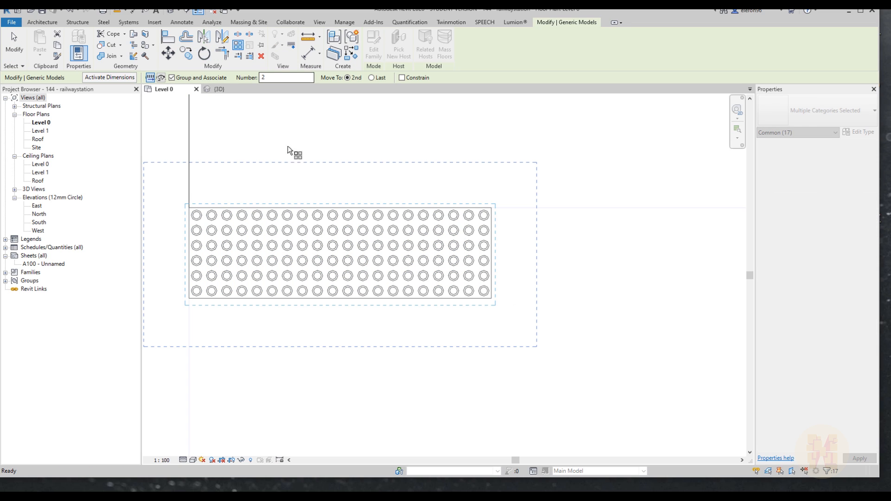
click(190, 209)
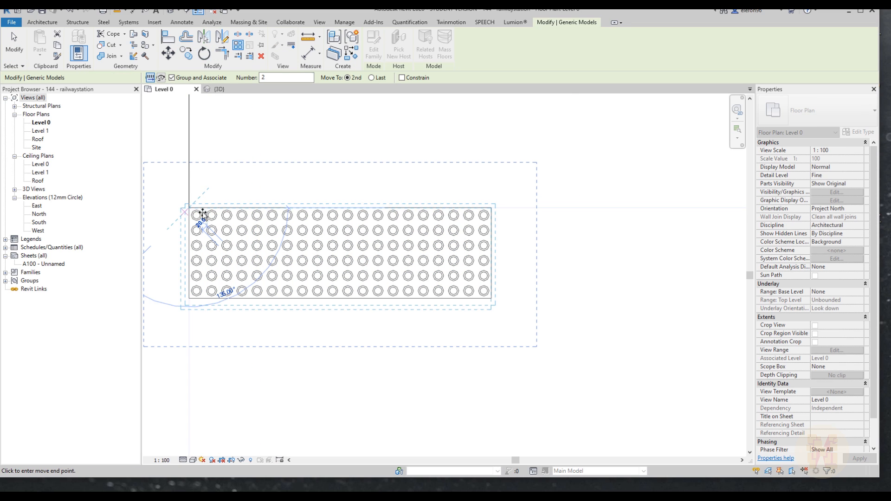
click(491, 209)
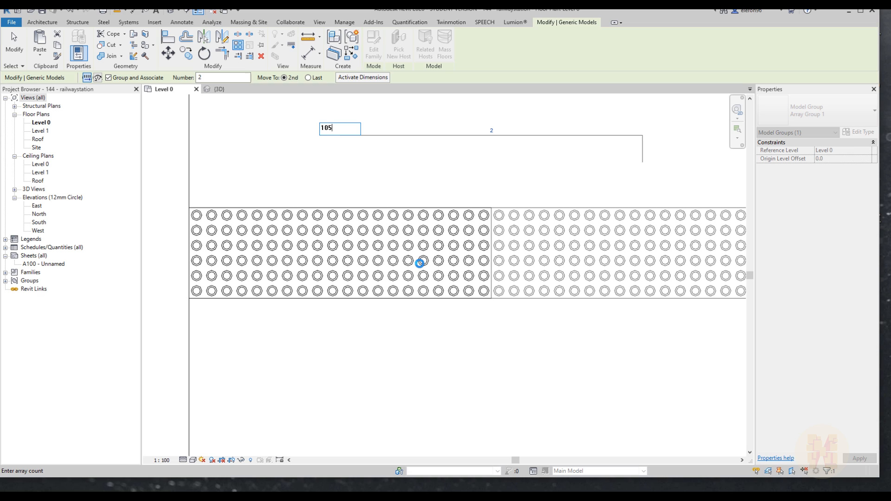
key(Return)
scroll(420, 263, down, 2)
scroll(495, 260, up, 10)
scroll(510, 259, up, 8)
scroll(510, 254, up, 3)
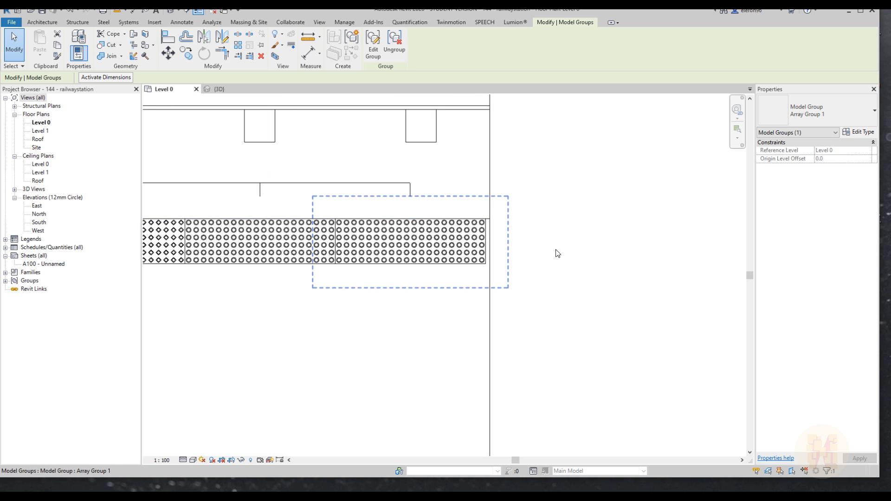
click(557, 249)
scroll(556, 248, down, 6)
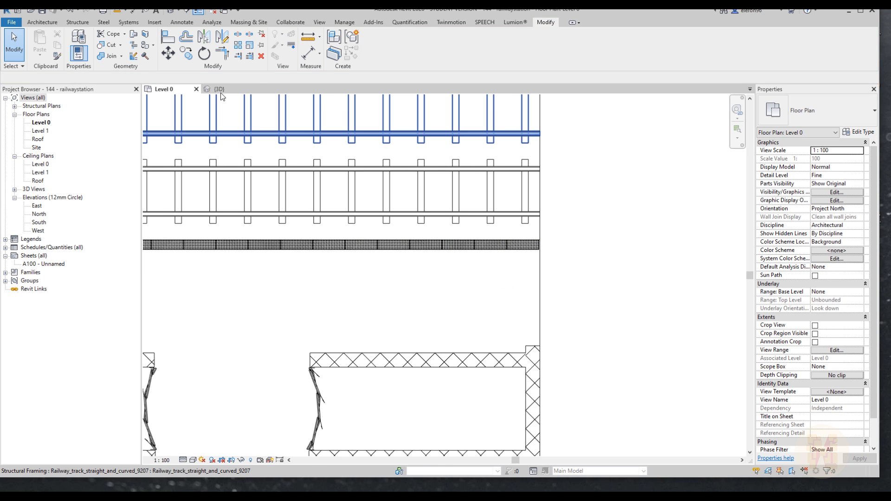
Inspect the tactile tile row in 3D along the platform edge, at both platform ends and against the neighbouring tracks and platforms.
click(220, 89)
shift+middle_drag(446, 289, 578, 309)
scroll(515, 279, down, 9)
scroll(578, 310, up, 3)
scroll(578, 309, up, 6)
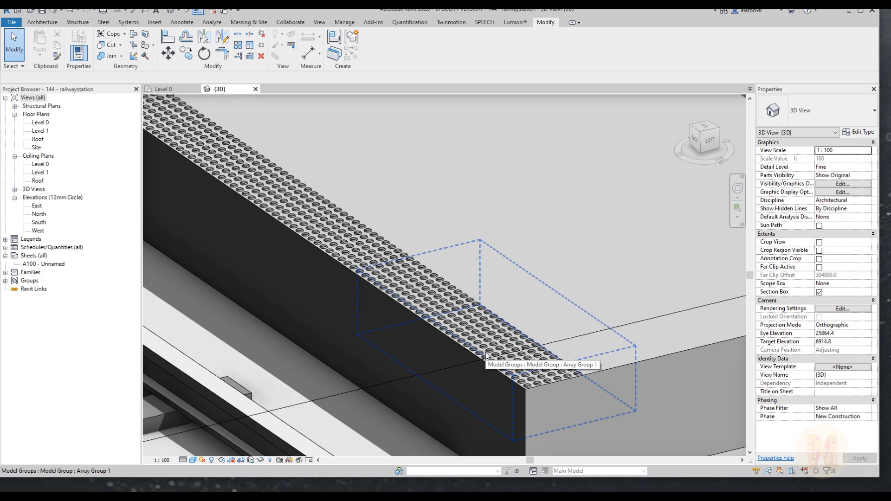
middle_drag(421, 340, 480, 314)
scroll(505, 279, down, 2)
scroll(505, 278, down, 5)
mouse_move(525, 279)
shift+middle_down()
mouse_move(547, 285)
mouse_move(518, 285)
shift+middle_up()
scroll(457, 278, up, 5)
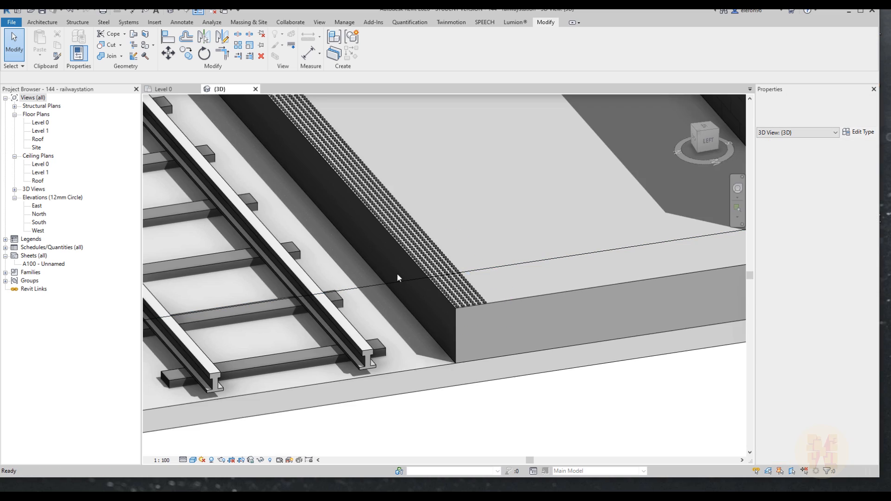
scroll(409, 279, up, 5)
scroll(371, 291, down, 8)
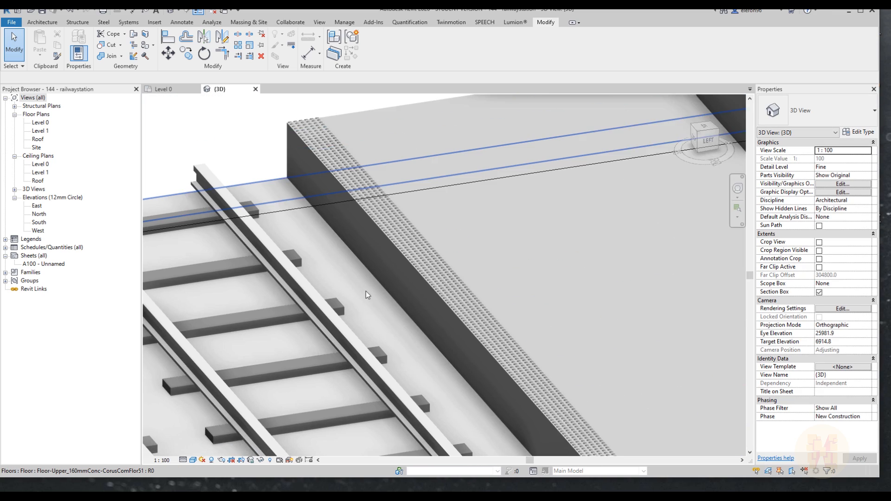
scroll(290, 314, up, 5)
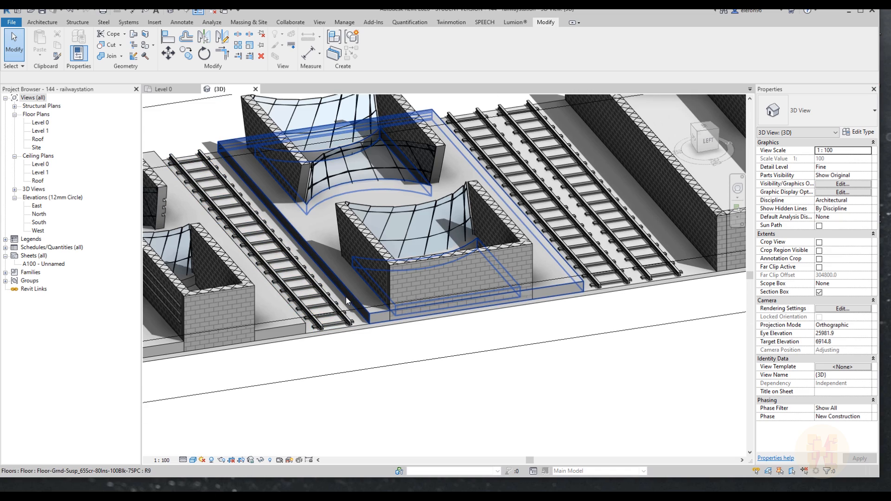
middle_drag(667, 311, 581, 320)
scroll(399, 311, down, 5)
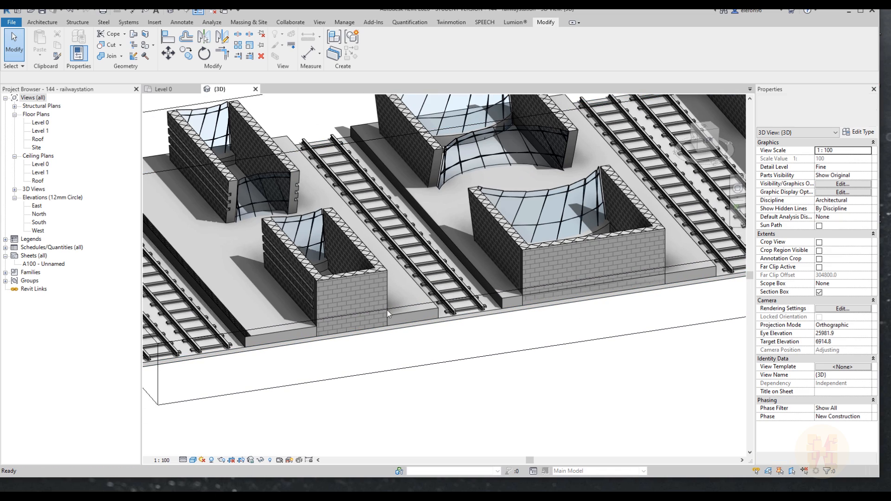
scroll(444, 361, up, 7)
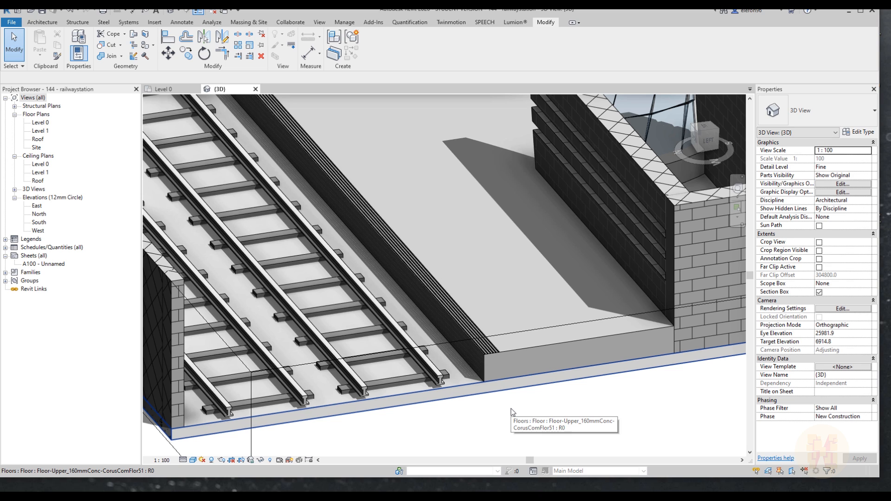
scroll(464, 397, down, 6)
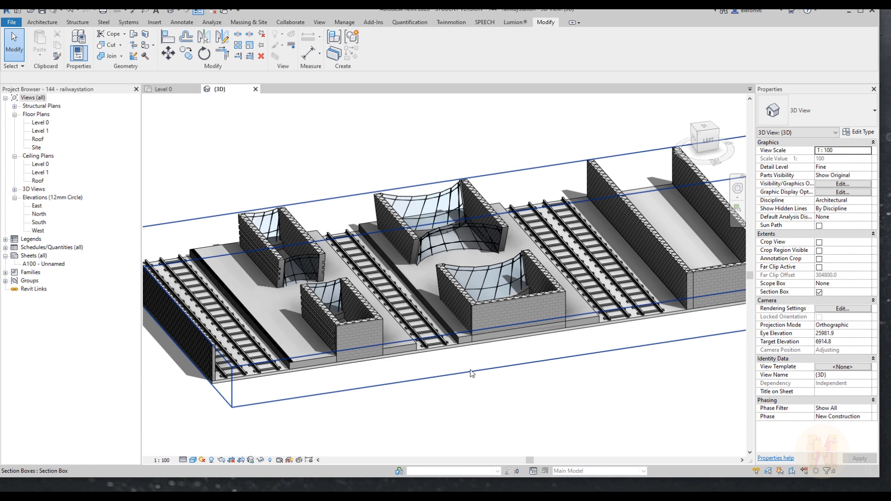
Pull the near end of the section box inward so it cuts across the platforms between the shop walls.
click(472, 373)
scroll(472, 373, down, 5)
shift+middle_drag(466, 329, 483, 344)
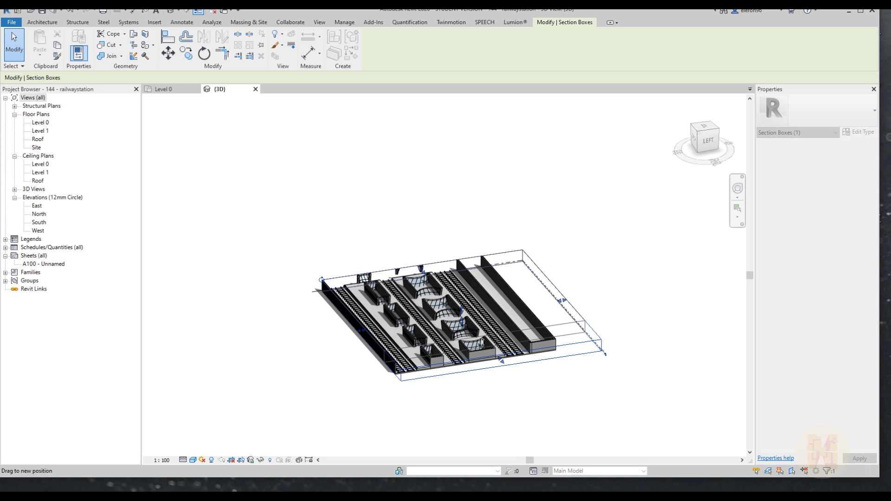
scroll(478, 339, up, 5)
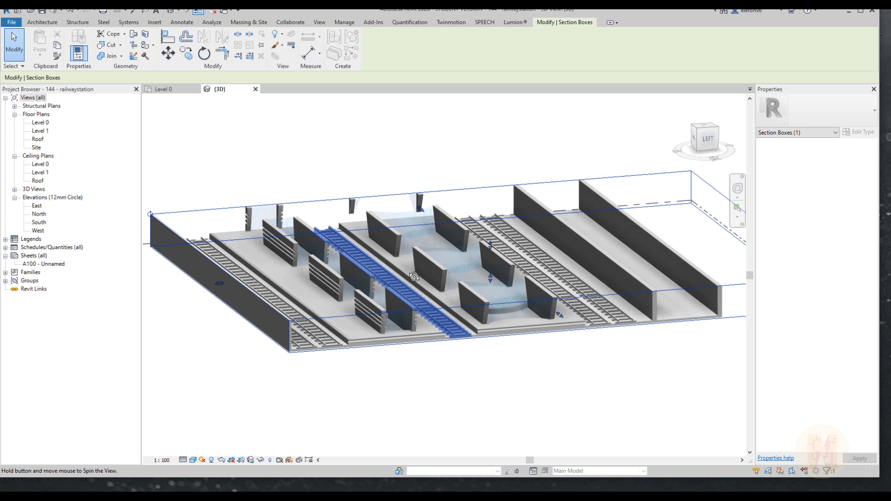
key(Escape)
scroll(470, 364, up, 8)
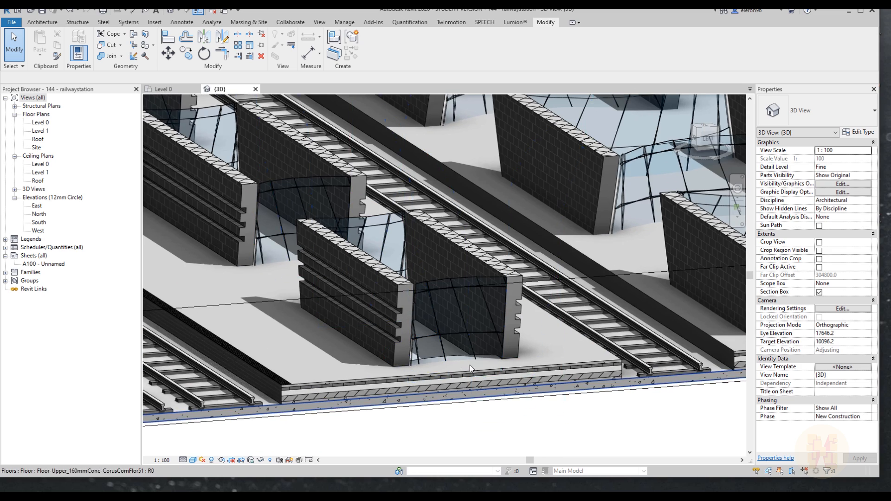
mouse_move(470, 366)
shift+middle_down()
mouse_move(491, 370)
mouse_move(438, 362)
mouse_move(449, 357)
mouse_move(422, 386)
mouse_move(424, 417)
shift+middle_up()
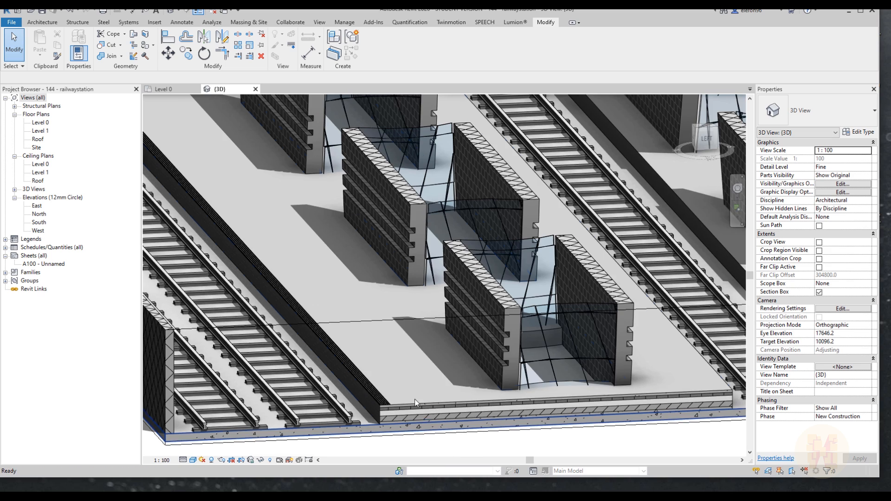